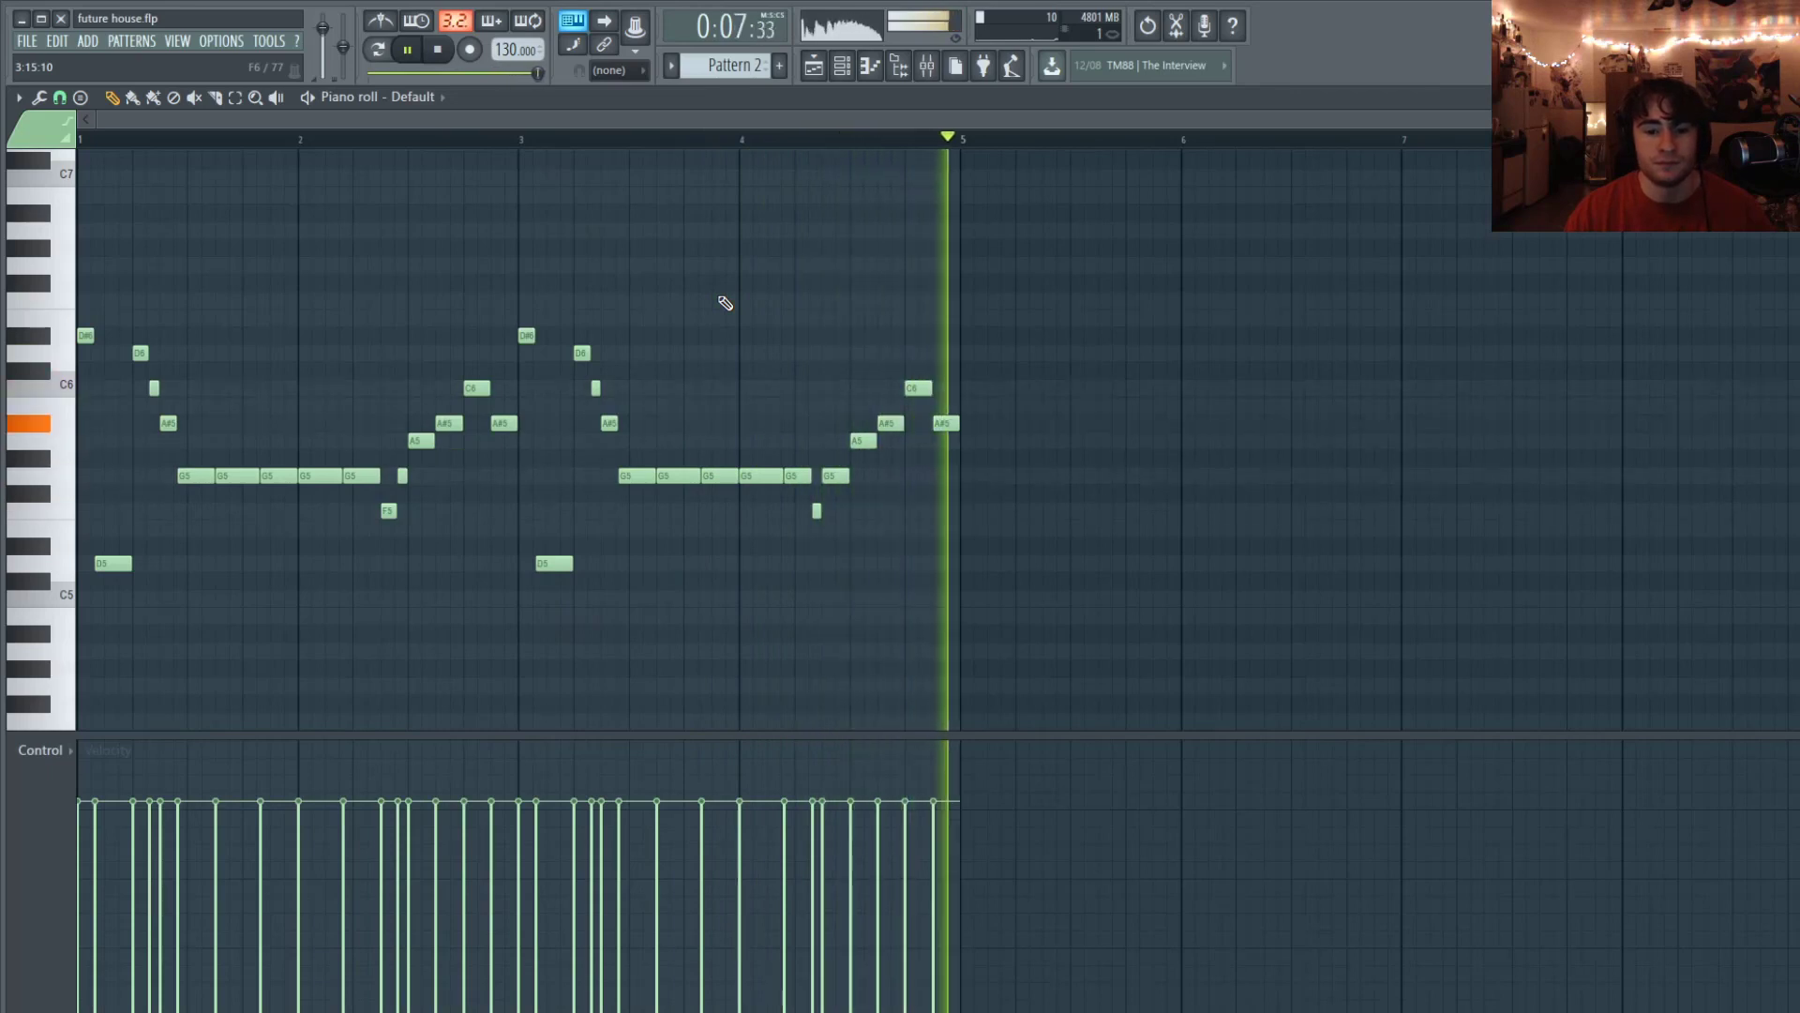
Stop playback, open the Sytrus channel's synth editor from the channel rack, and load the Default preset.
key(space)
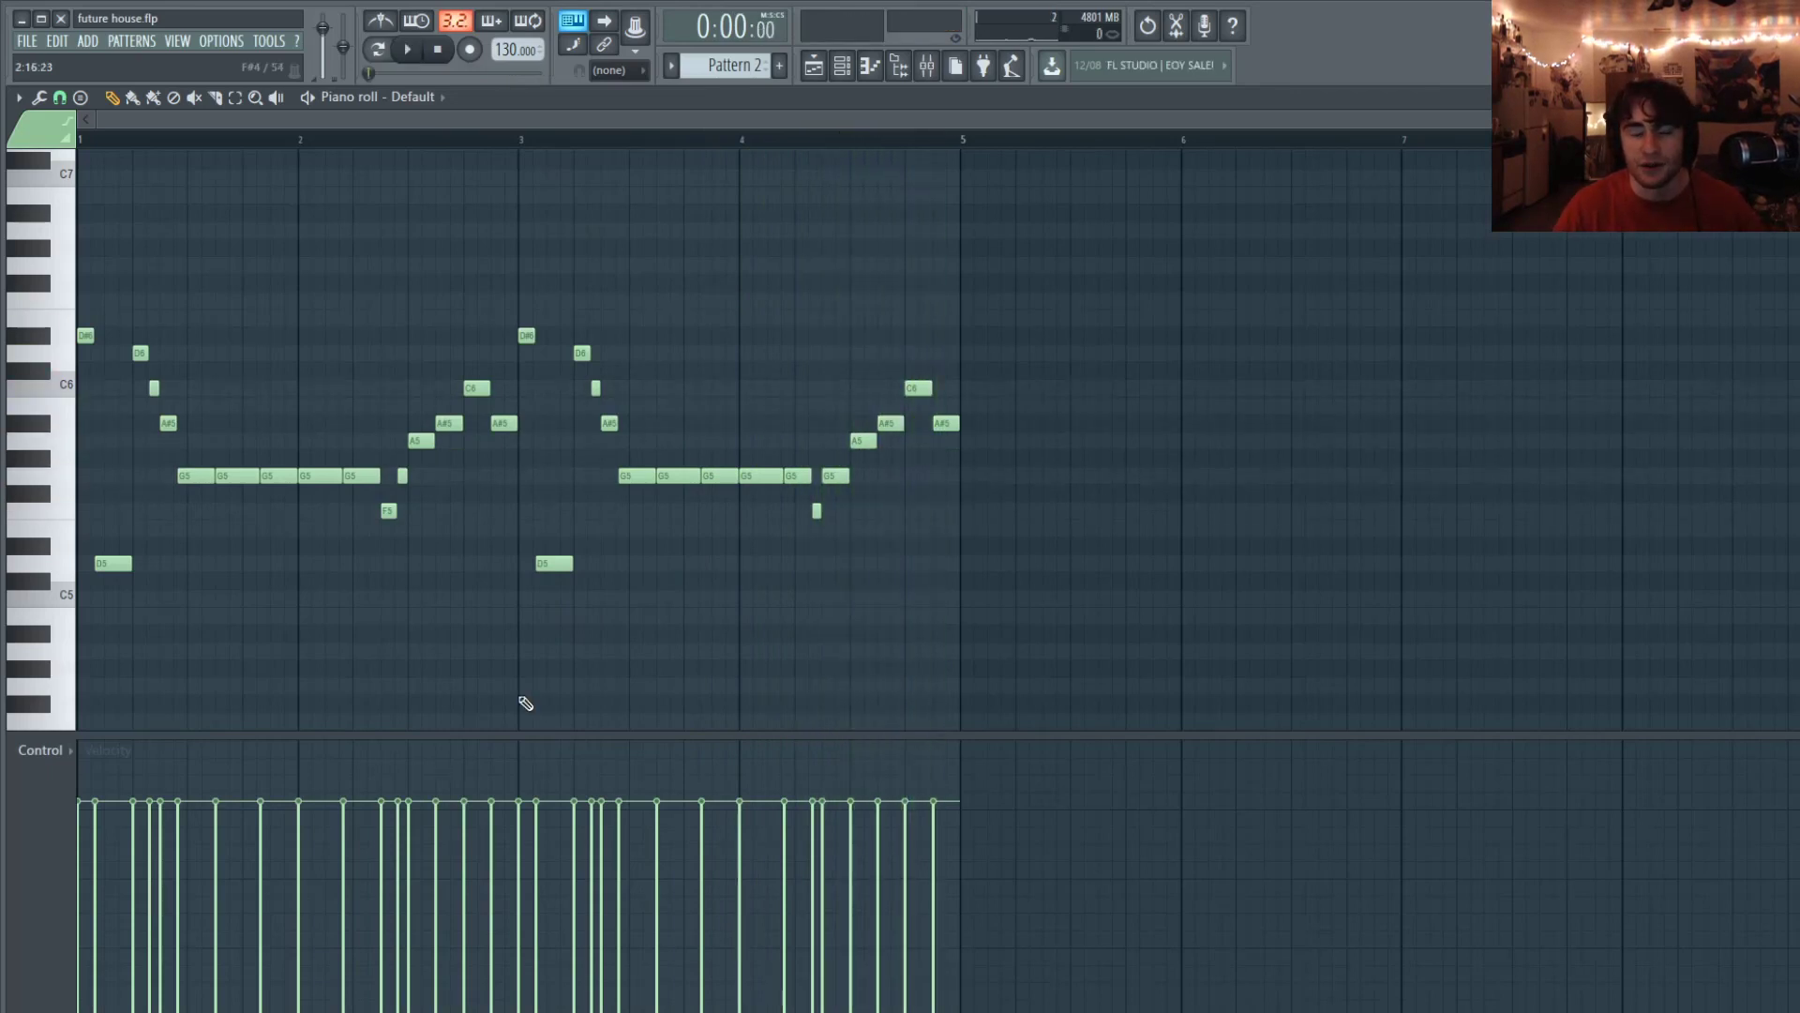
click(842, 65)
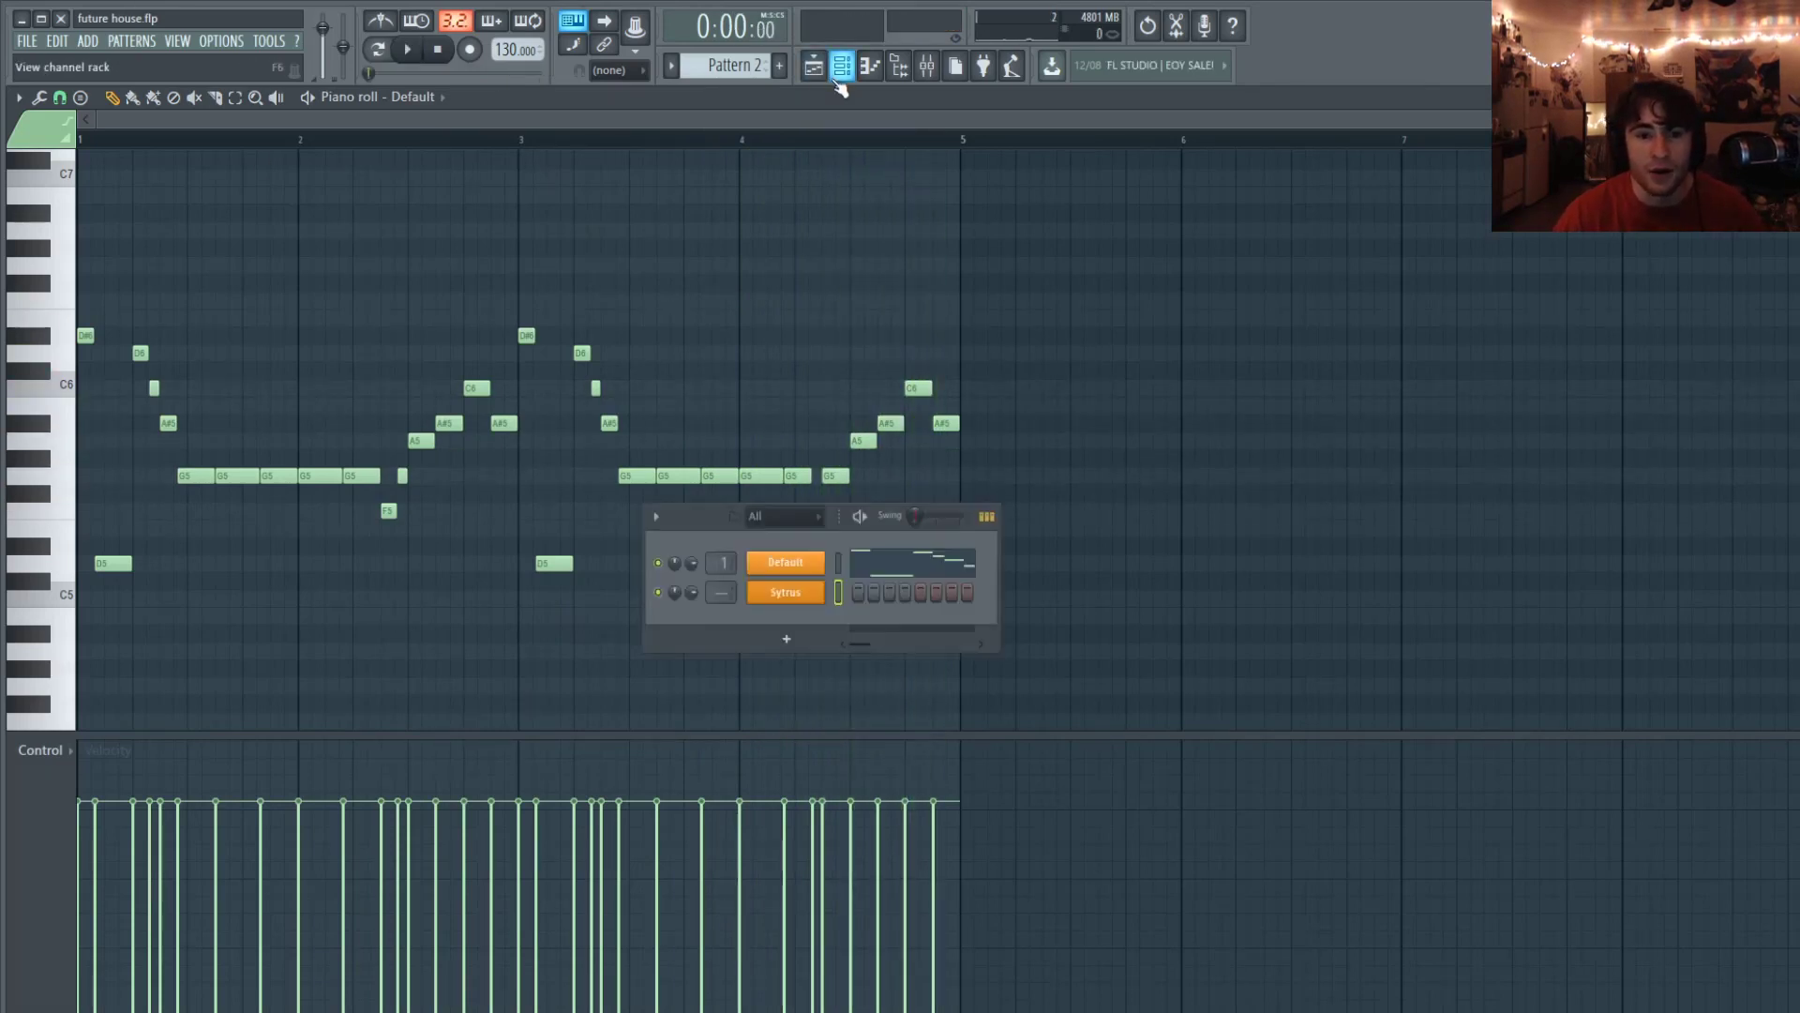
click(804, 593)
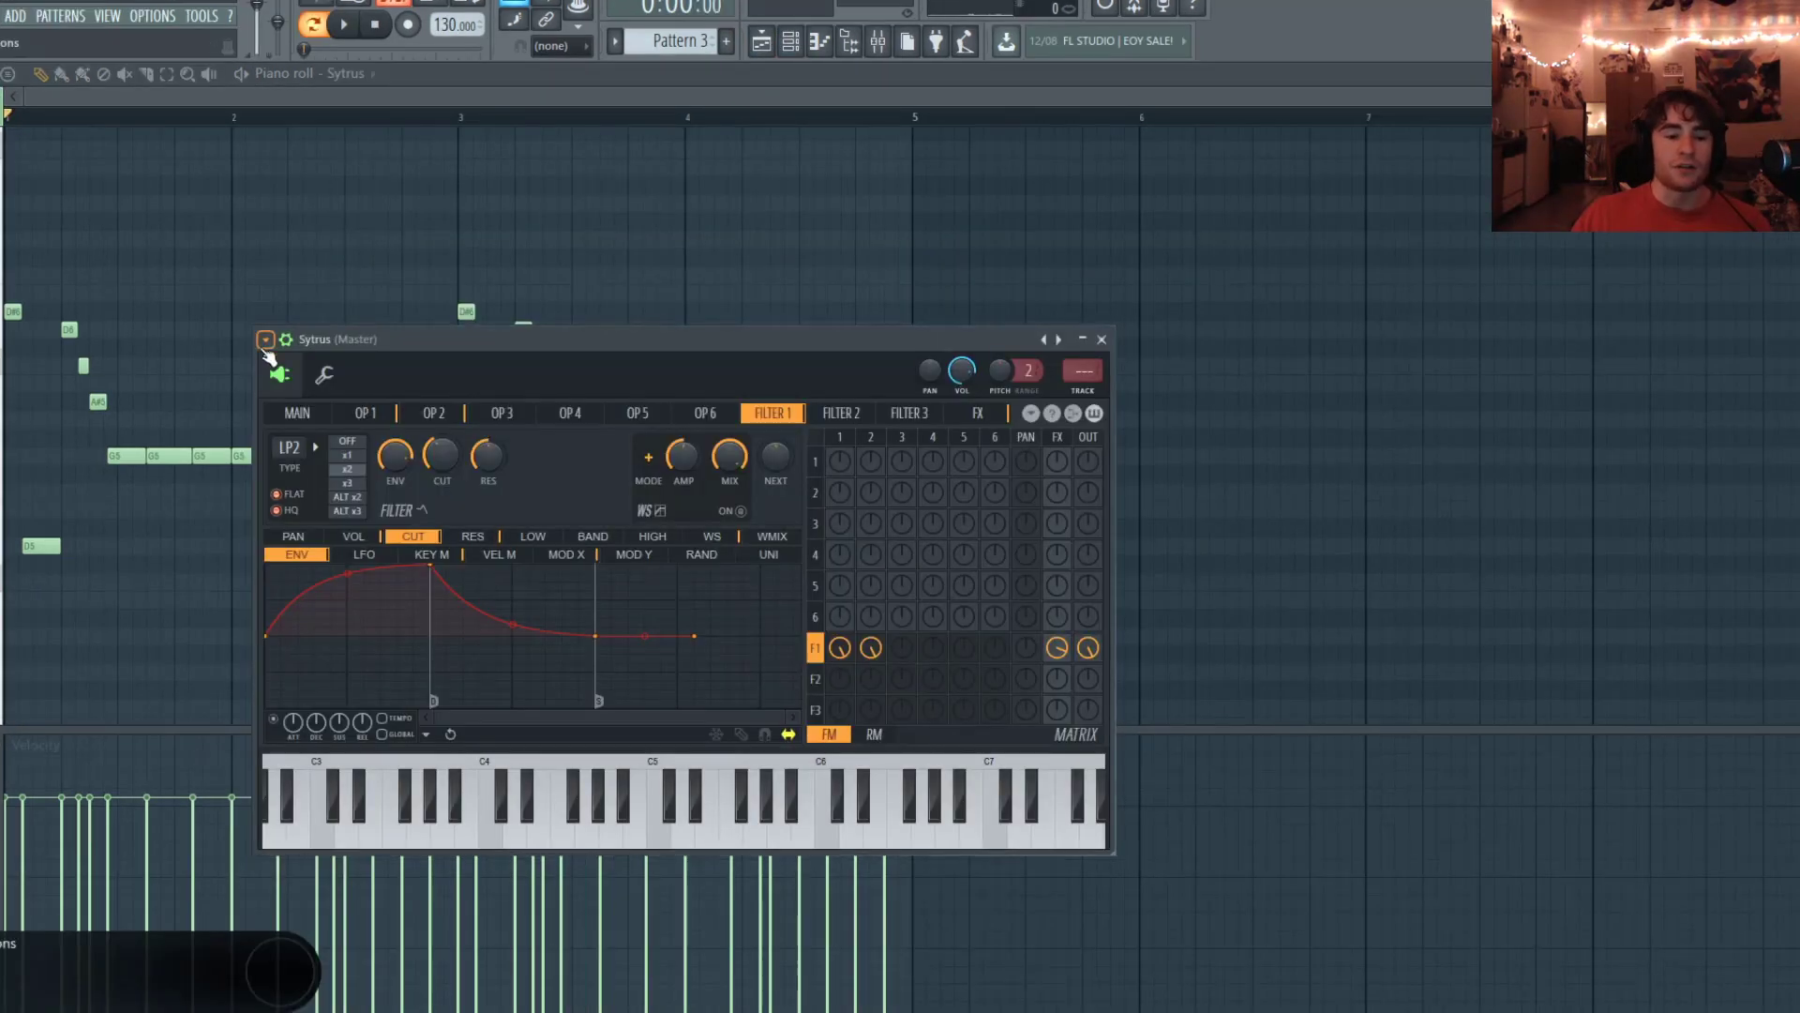
click(270, 342)
mouse_move(302, 385)
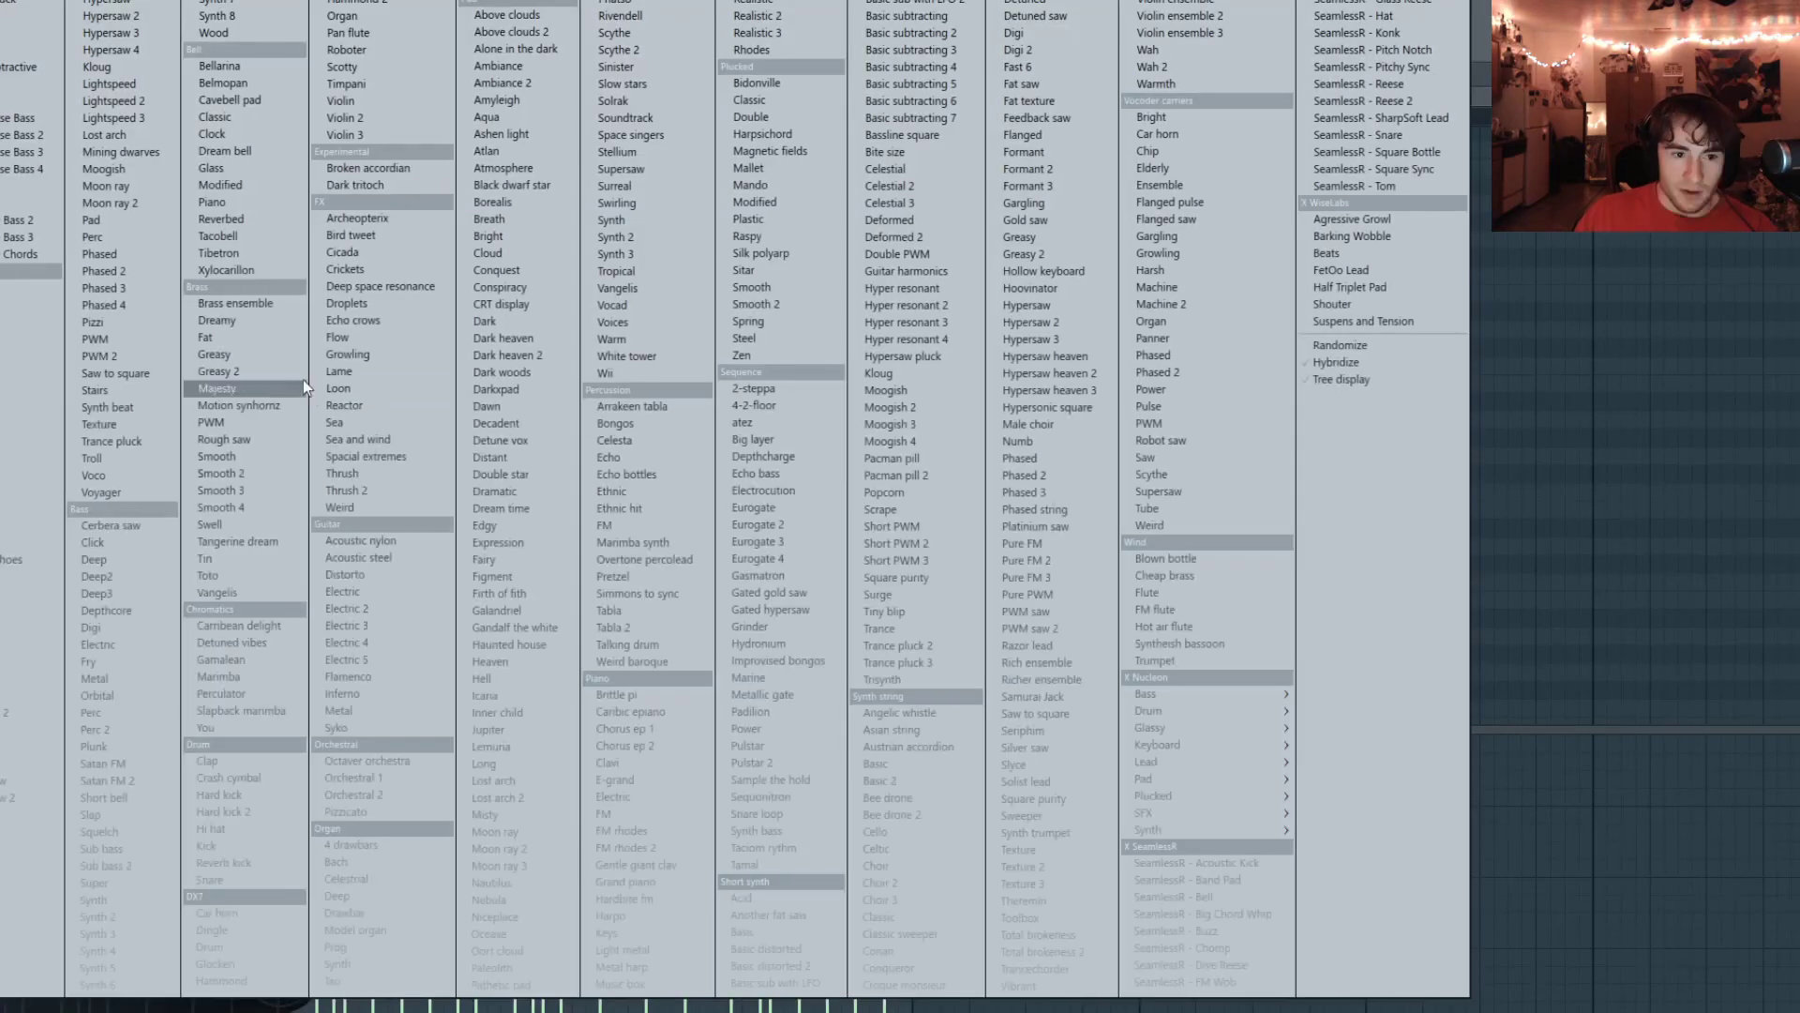
click(28, 50)
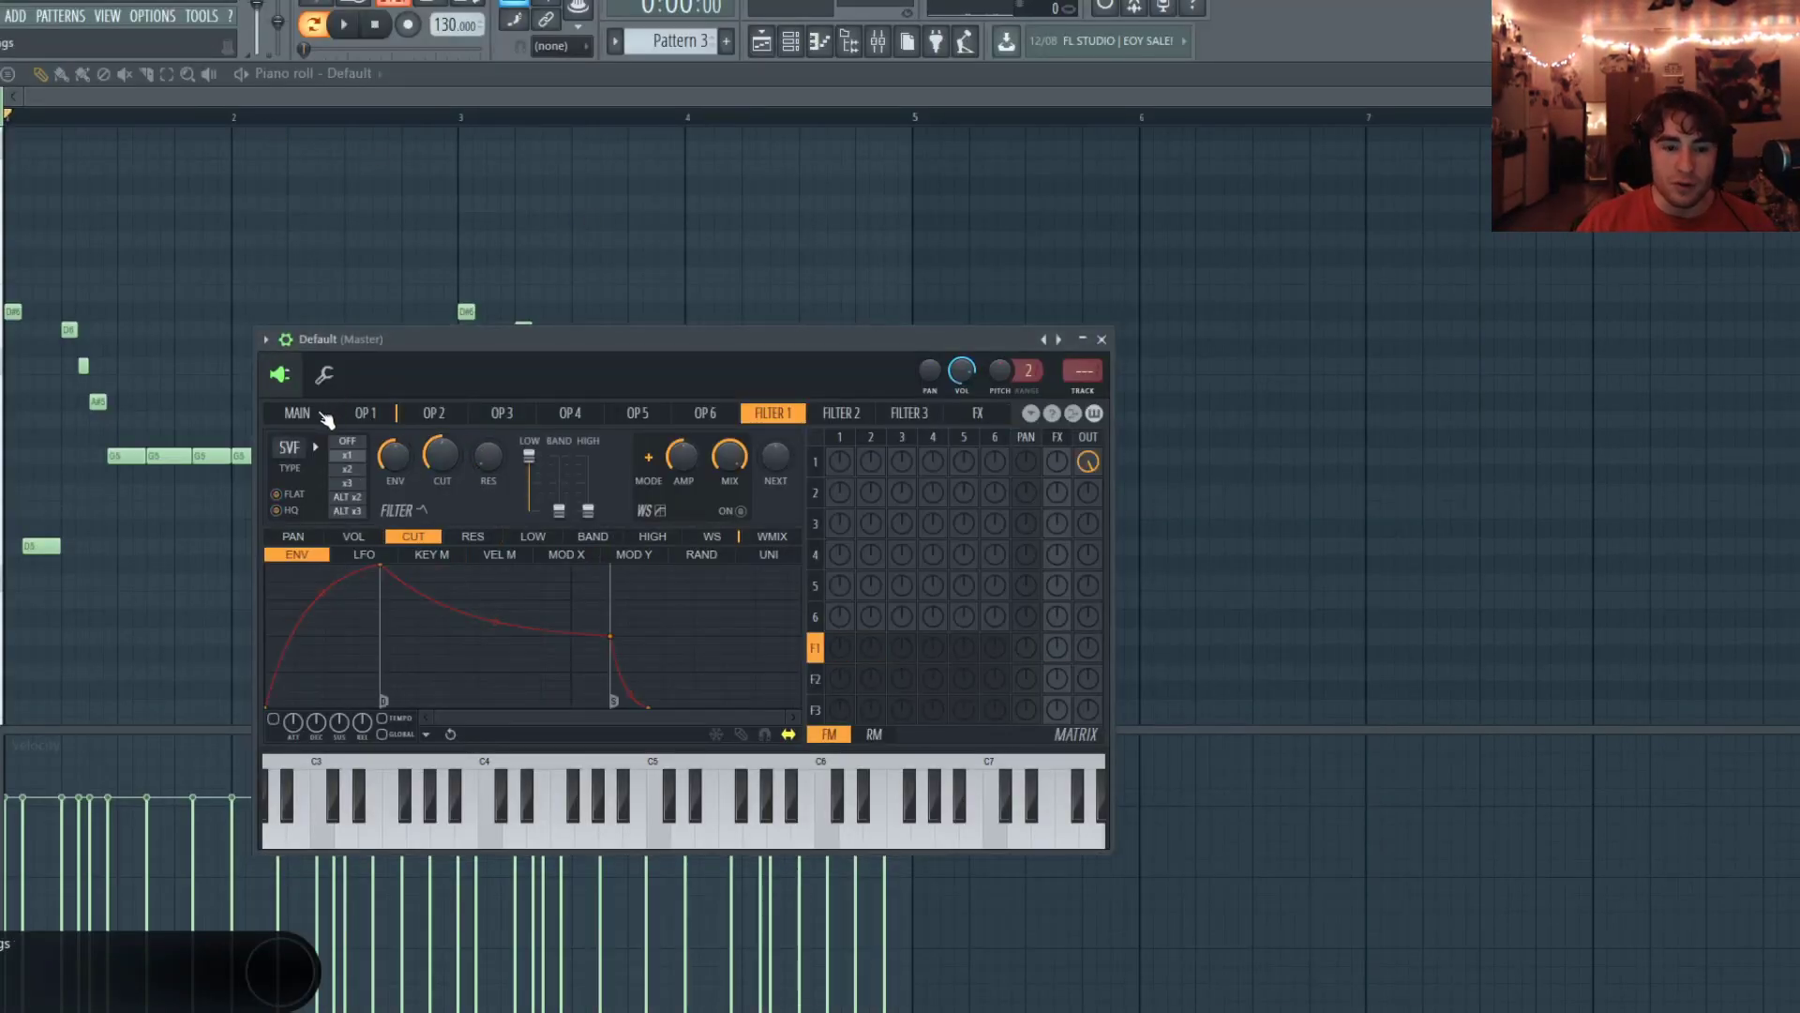
Set operator 1's waveform to Square and enable its sine-icon shape modifier.
click(360, 416)
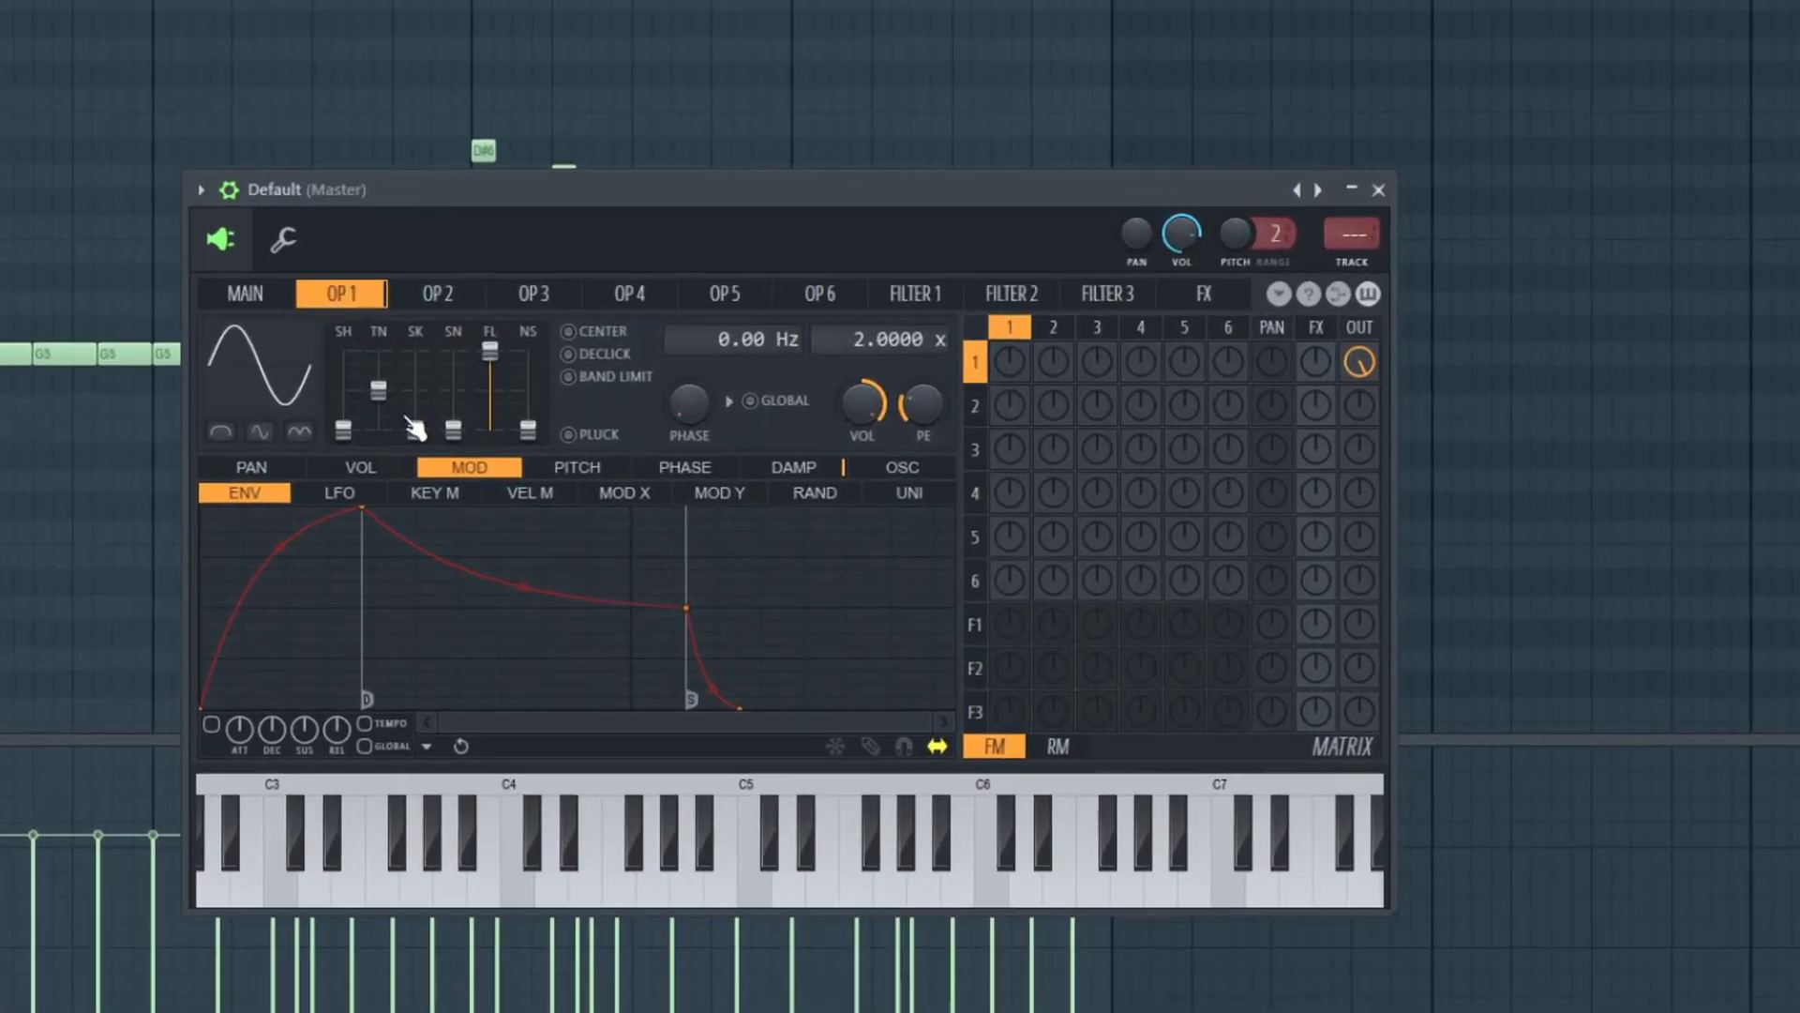
click(311, 478)
click(306, 334)
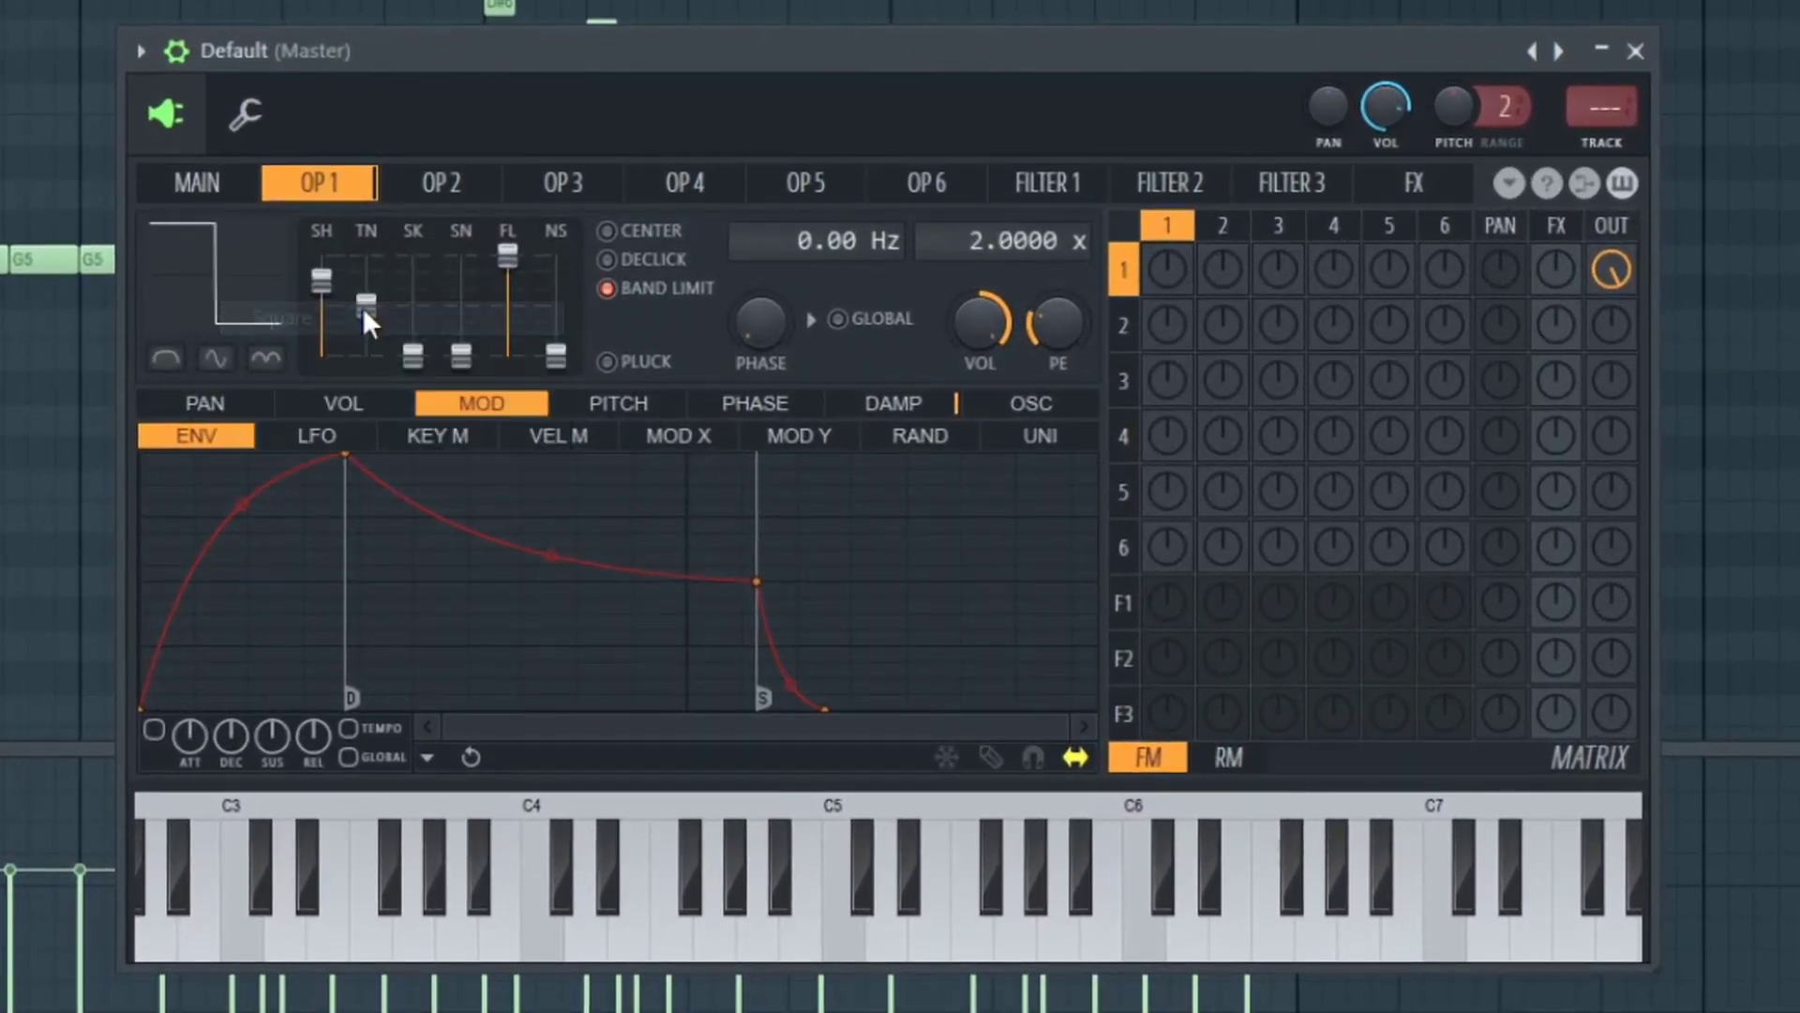
click(215, 357)
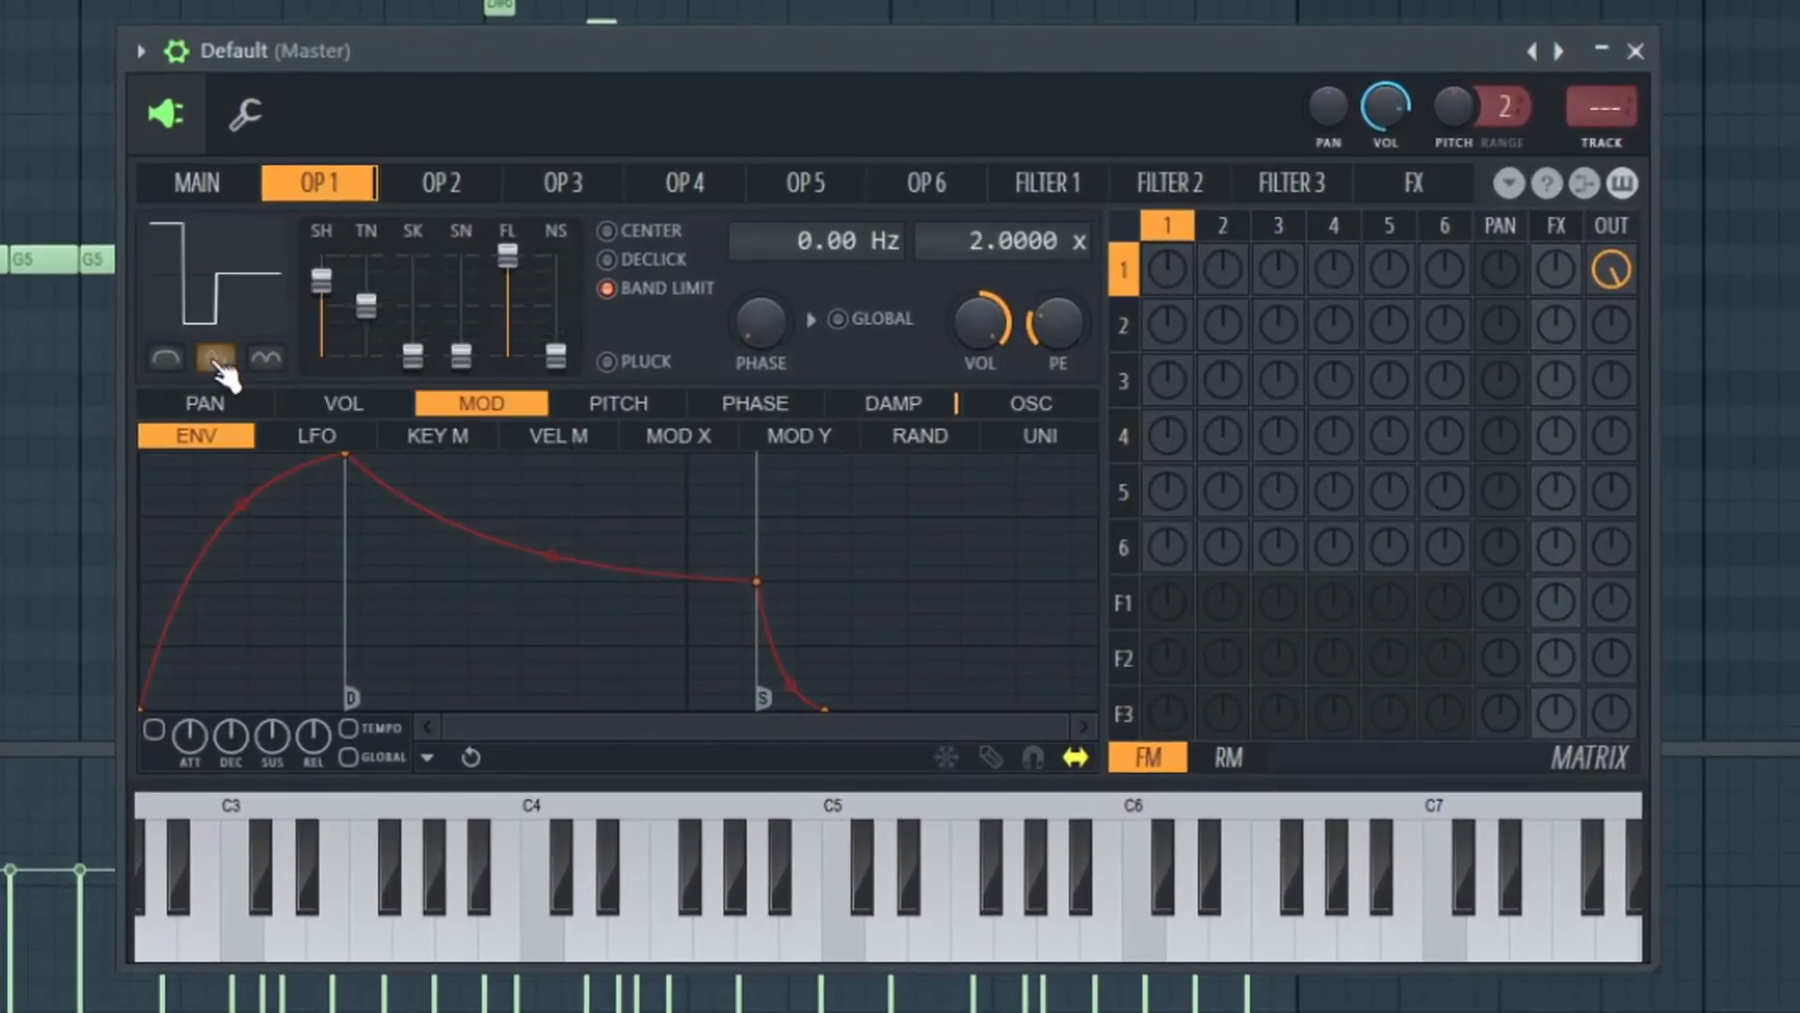
Set operator 2's waveform to Saw and operator 3's waveform to Square.
click(446, 181)
click(233, 240)
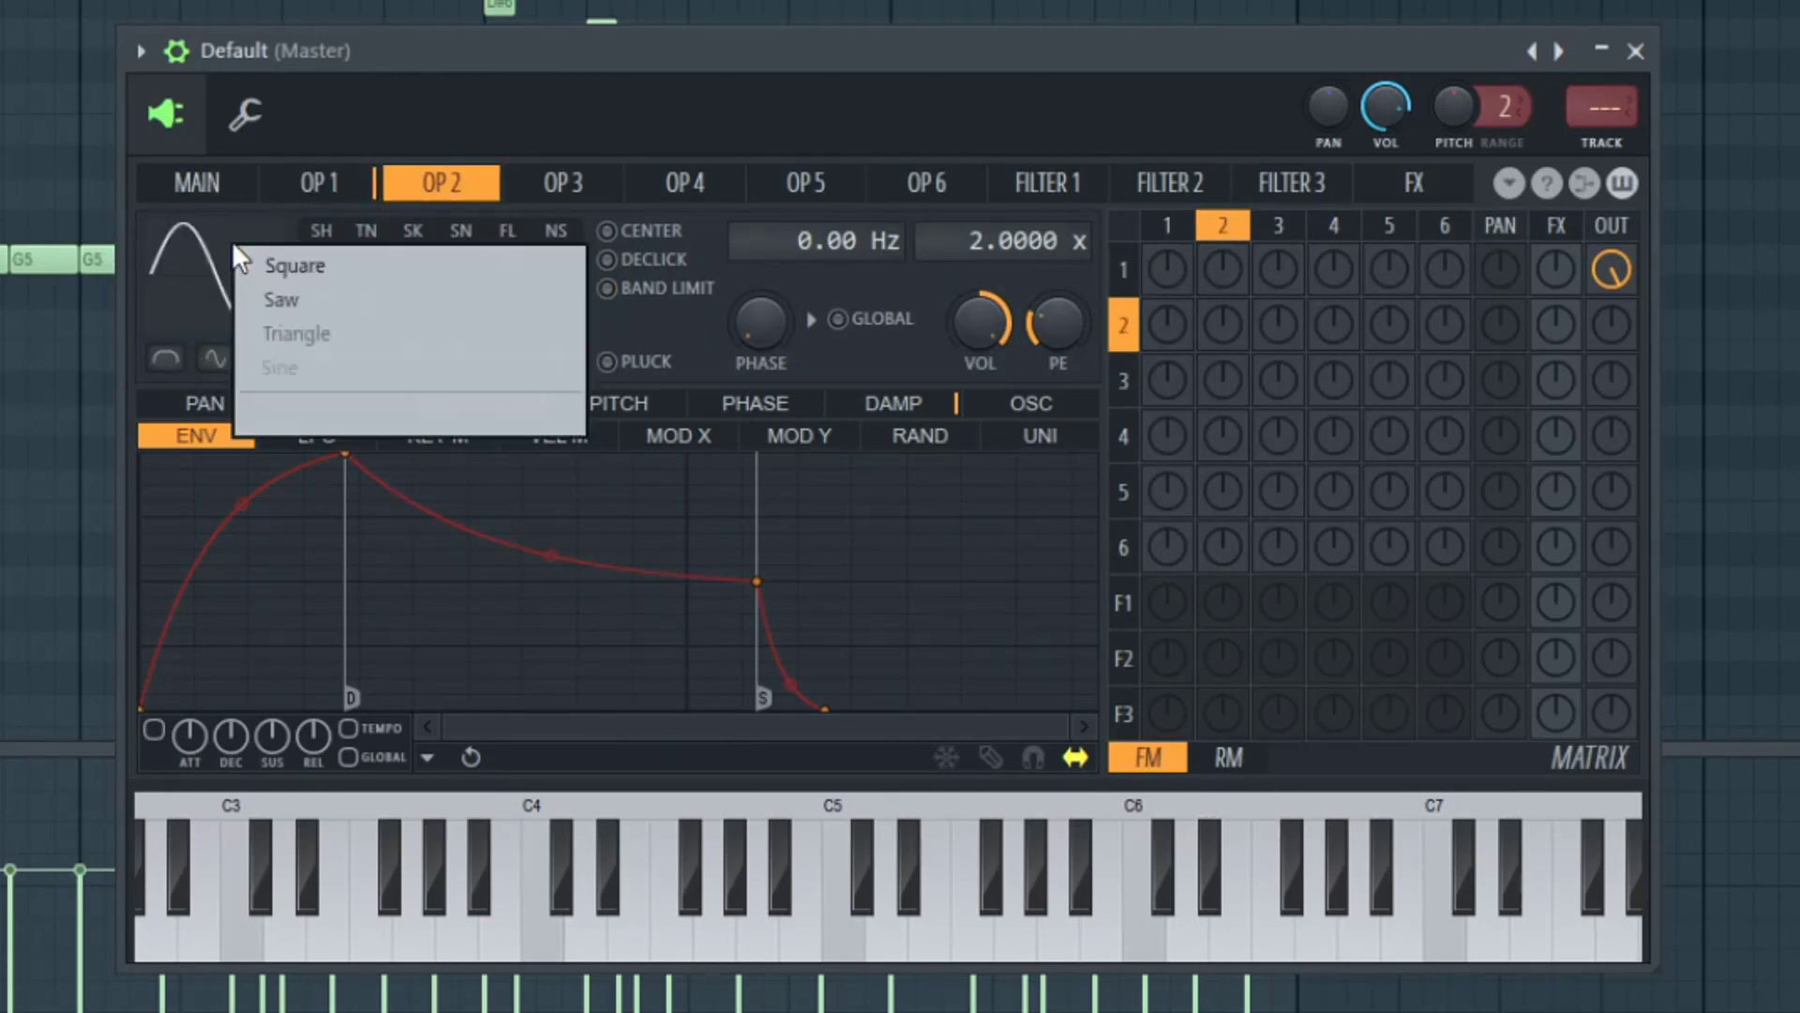
click(334, 298)
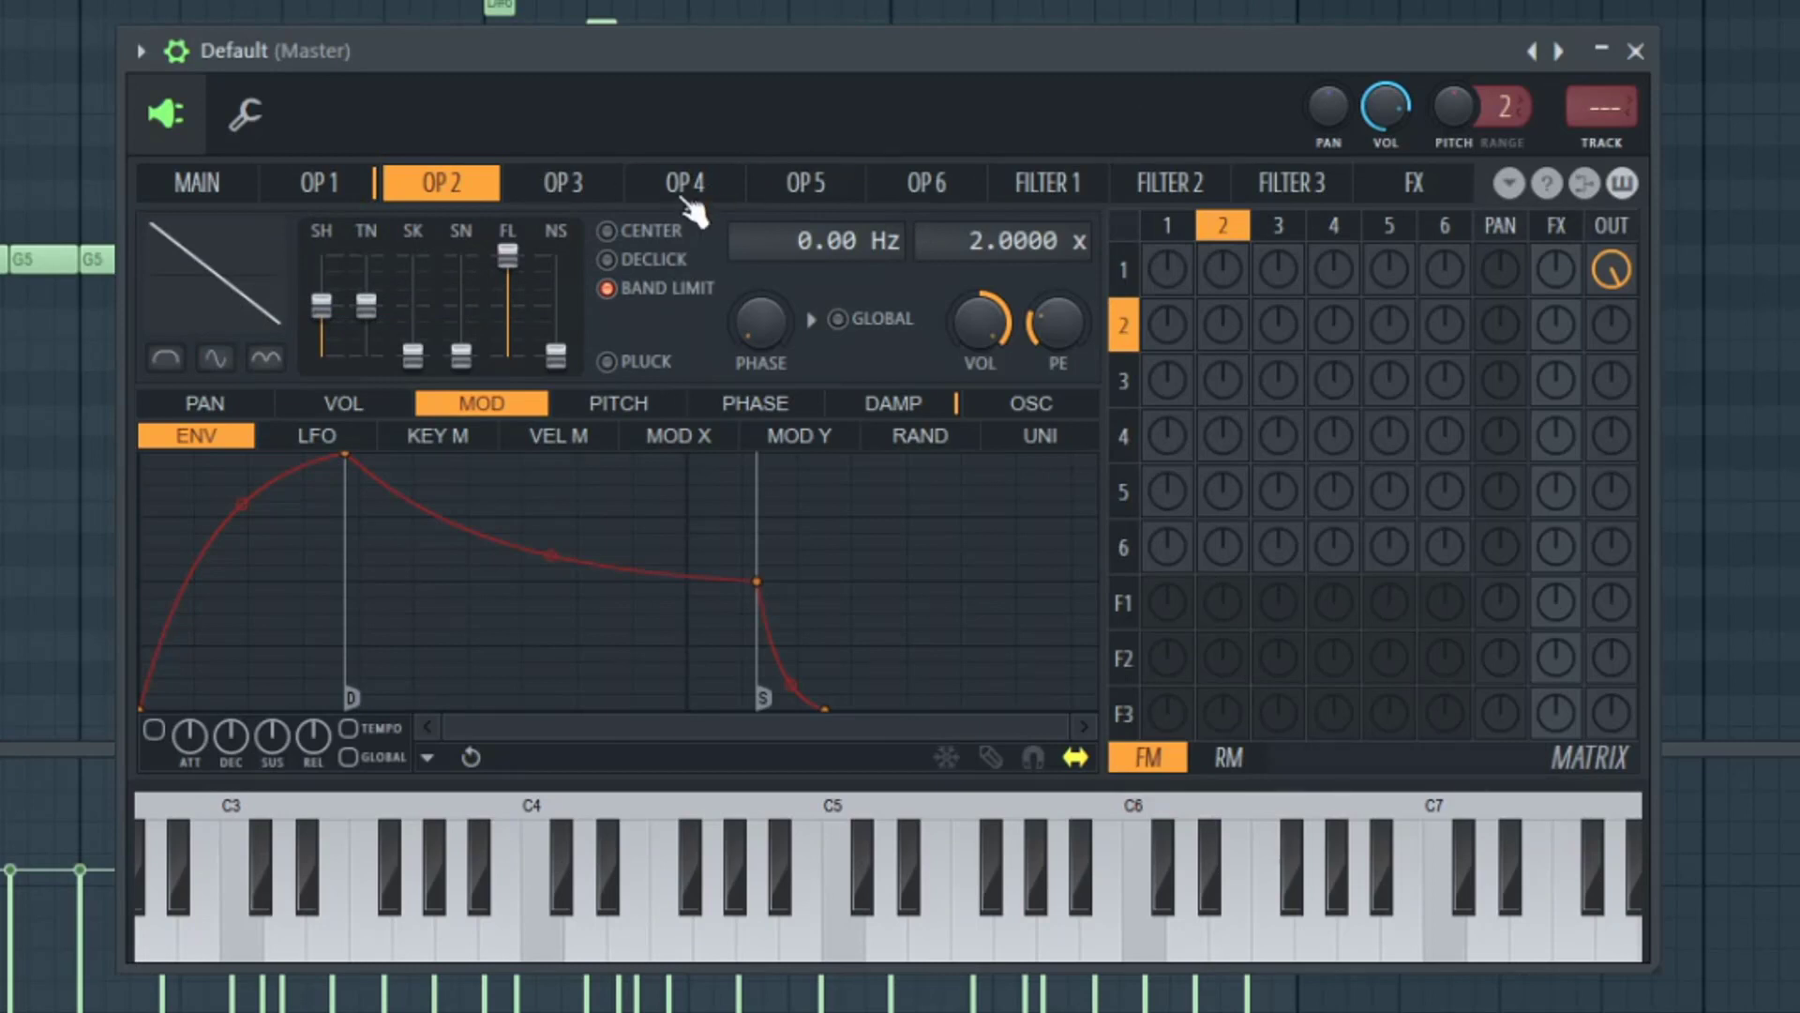
click(578, 178)
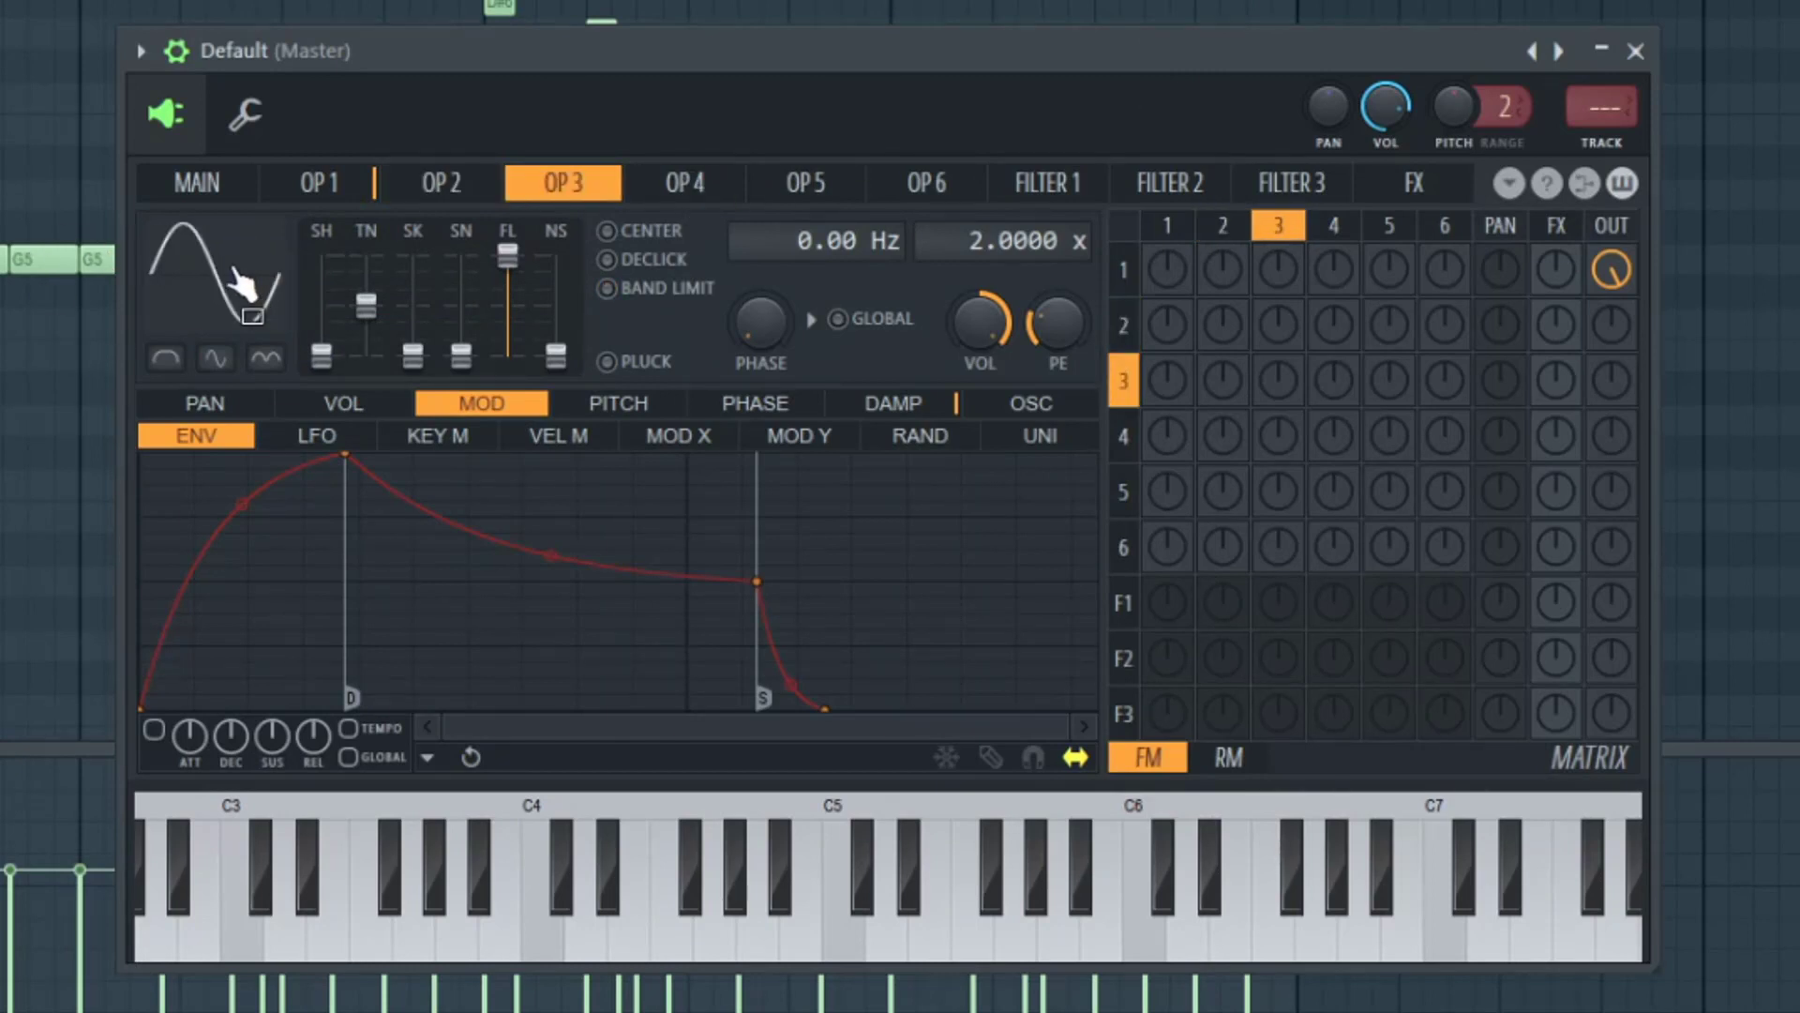
click(206, 244)
click(333, 285)
Raise operator 4's SN shaping level to maximum and enable its double-hump shape modifier.
click(689, 184)
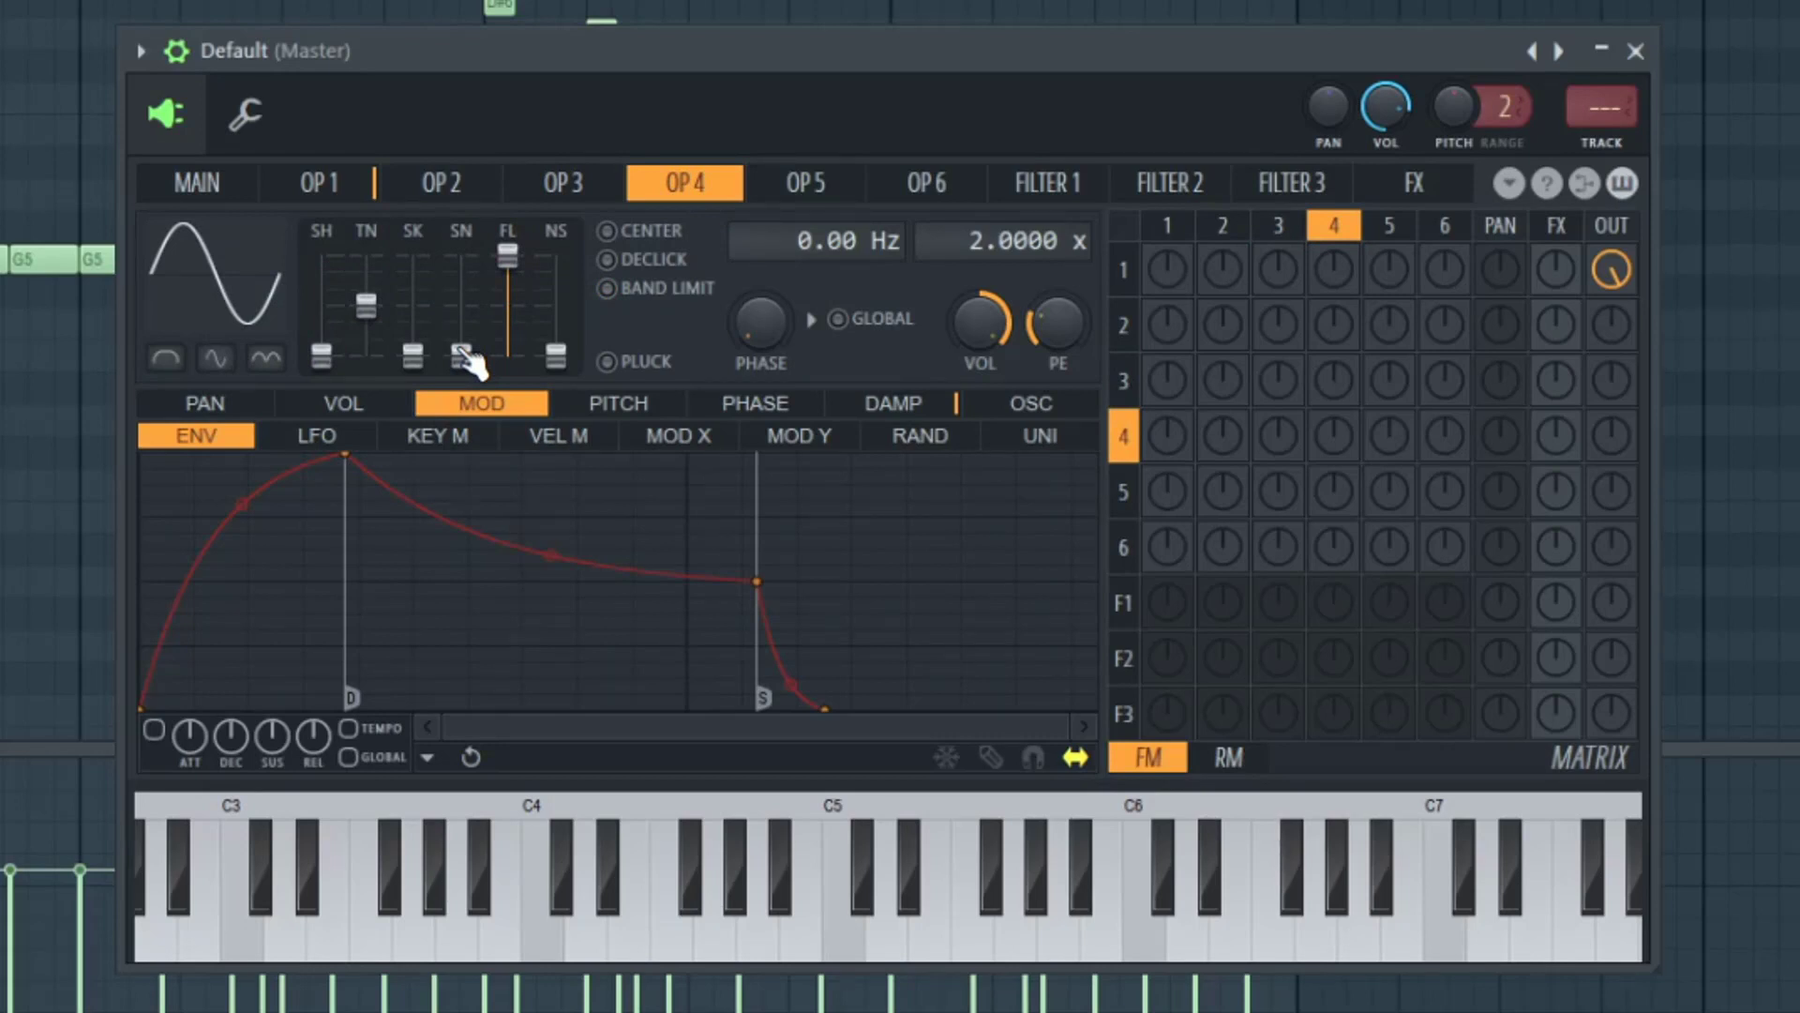
click(266, 357)
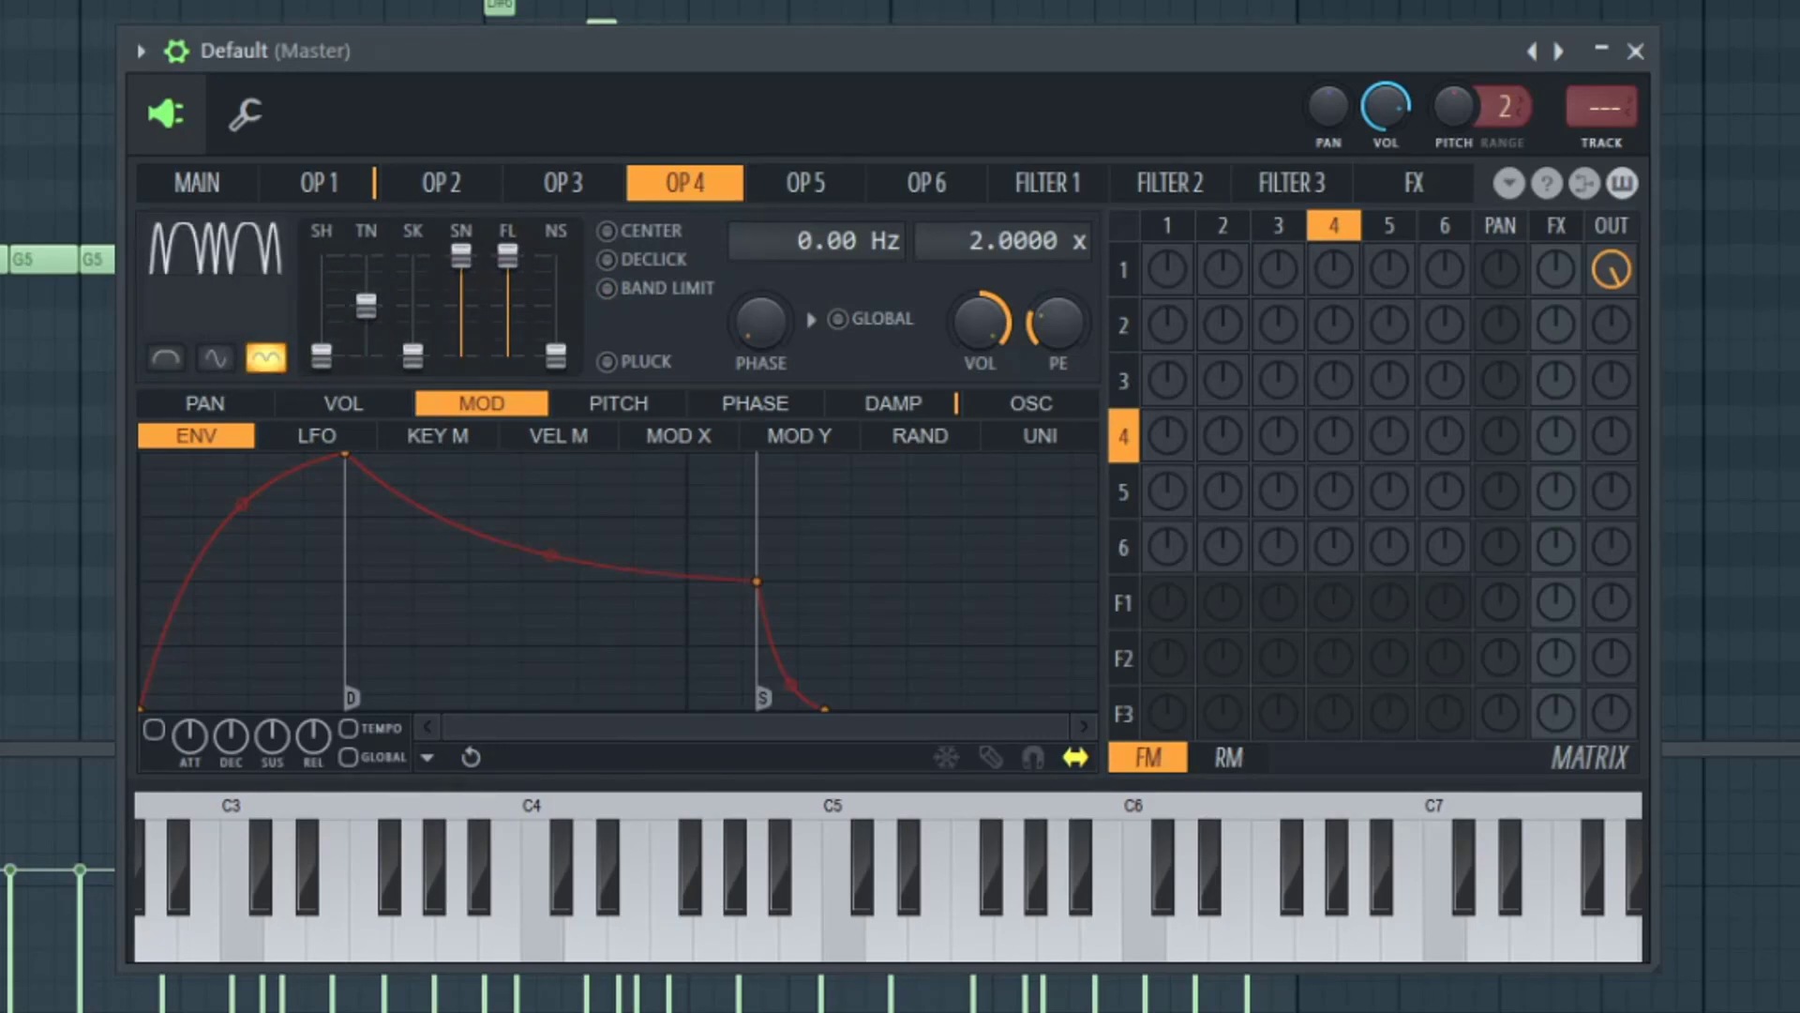
click(806, 182)
click(929, 182)
click(811, 183)
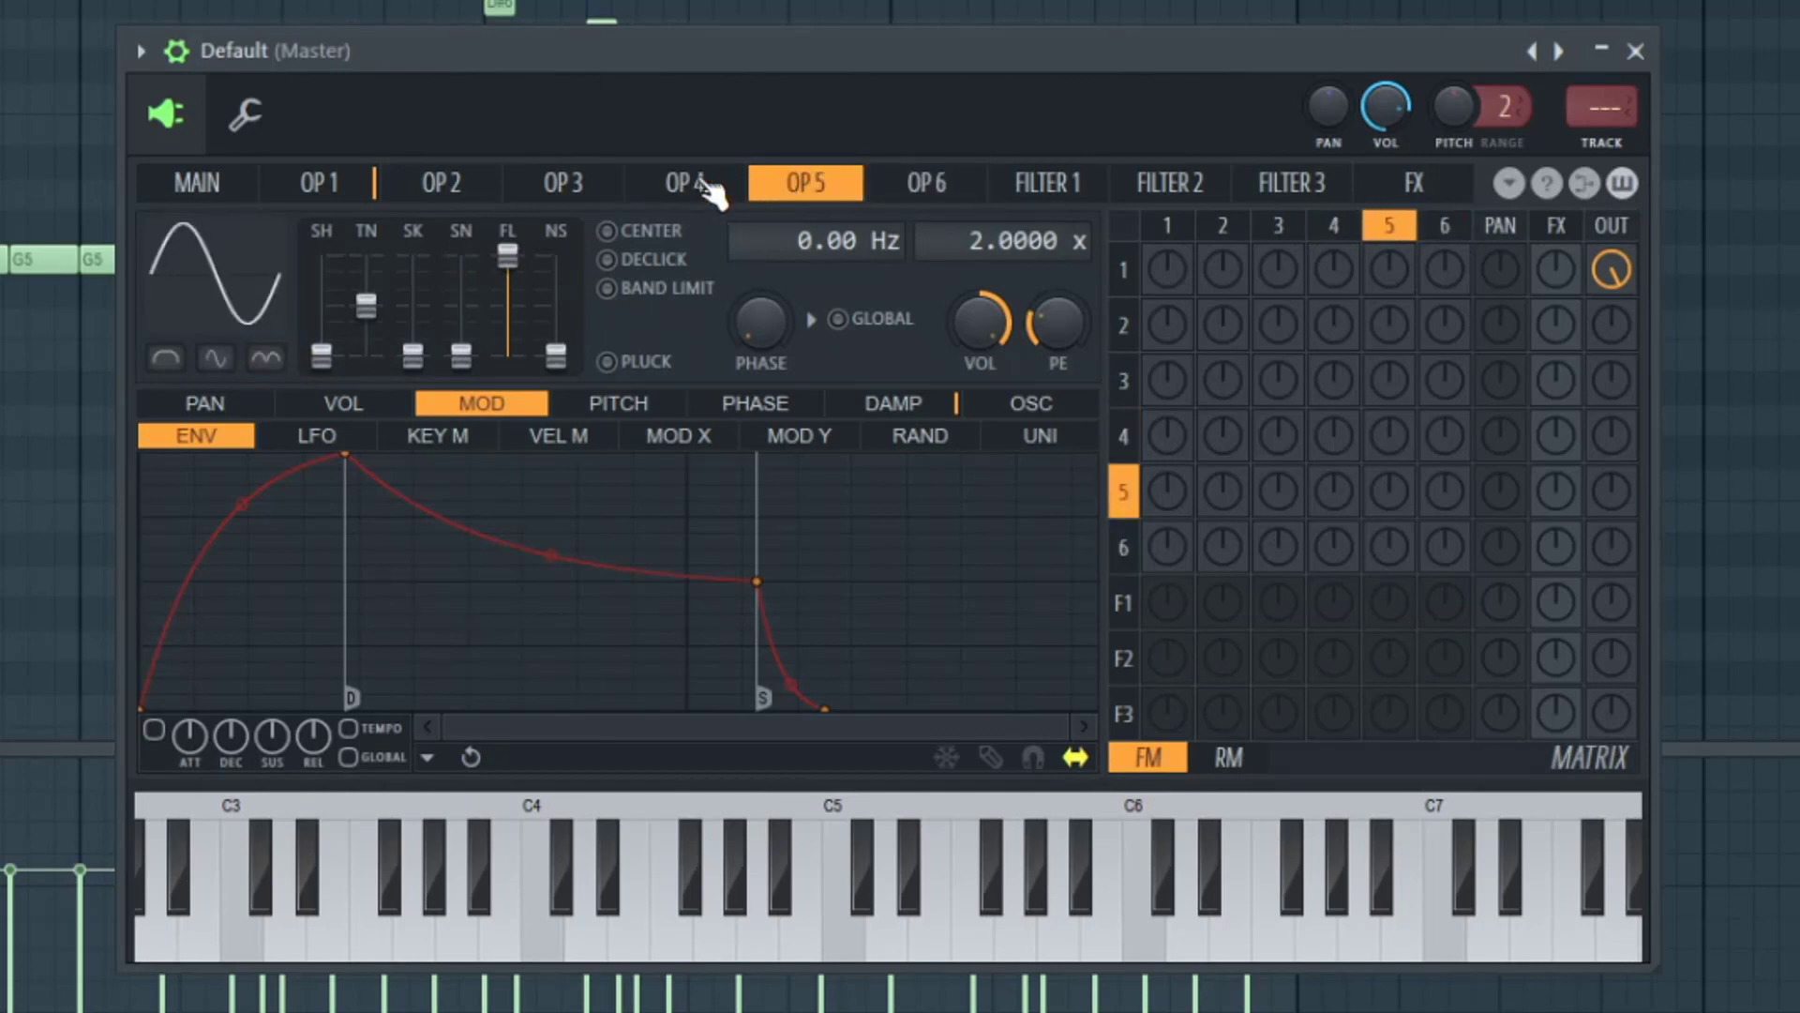
click(926, 183)
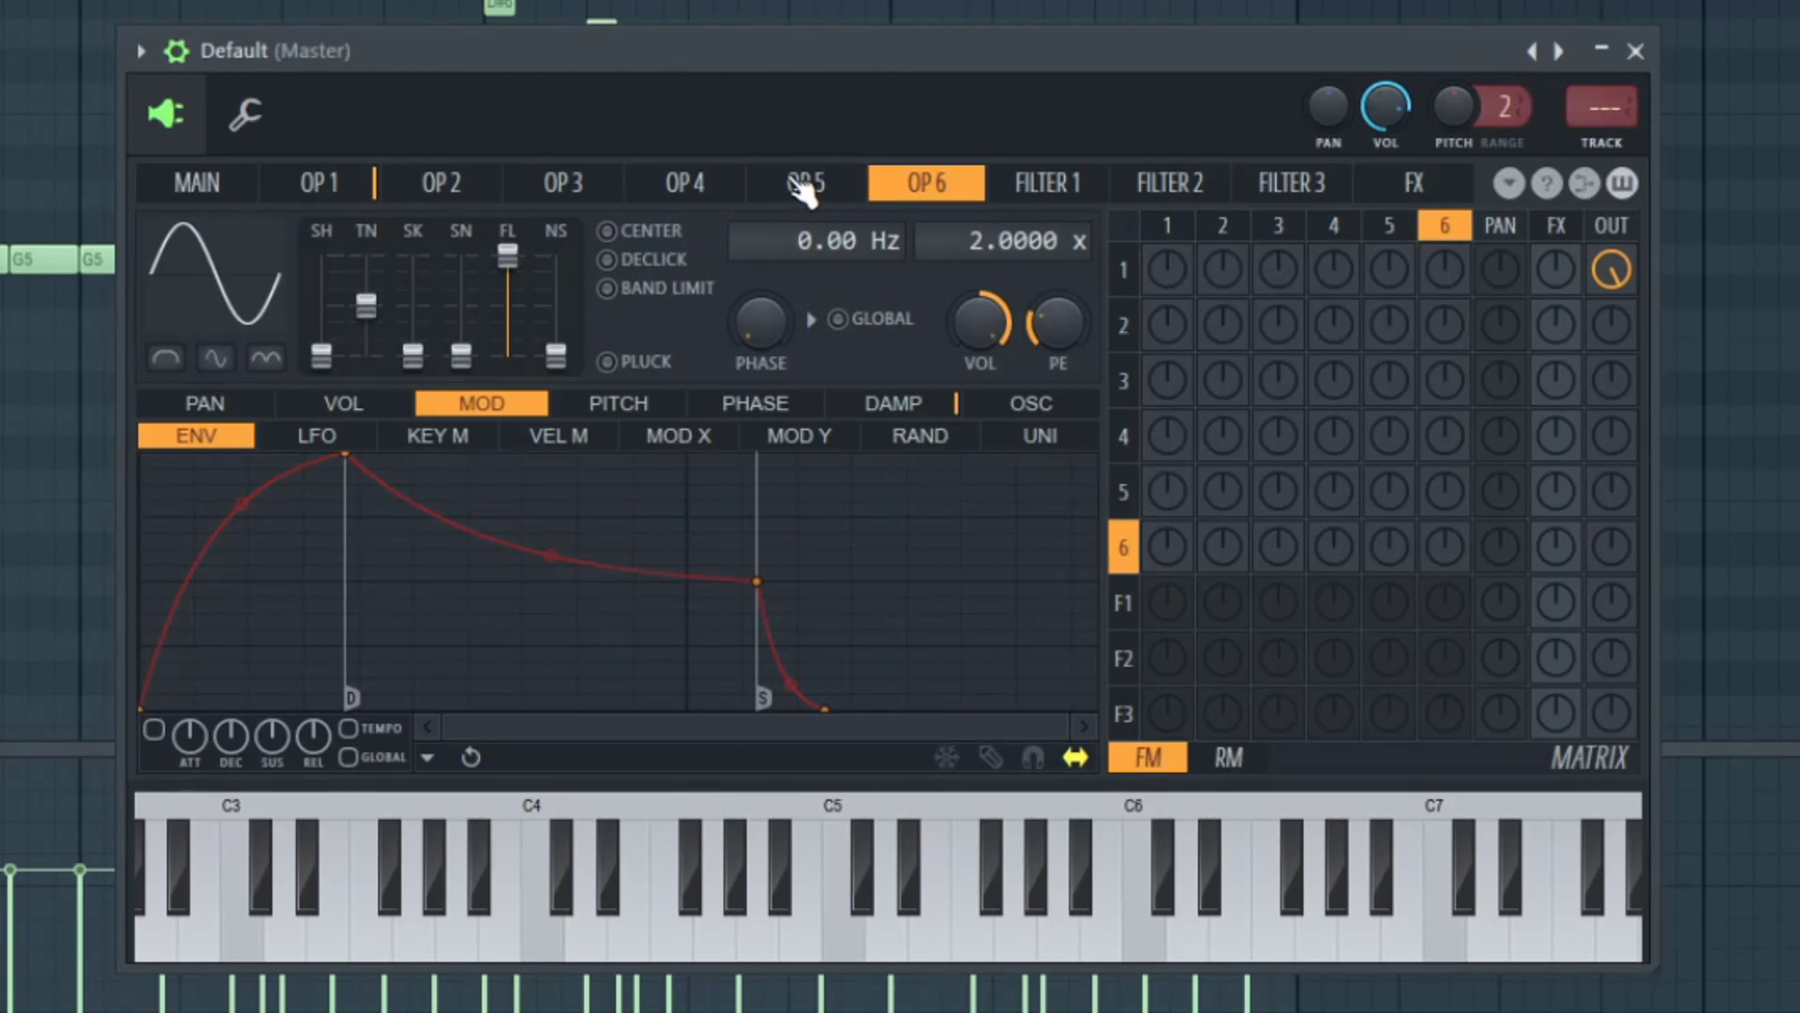
Mute the direct OUT sends of operators 1 to 5 in the modulation matrix.
click(318, 183)
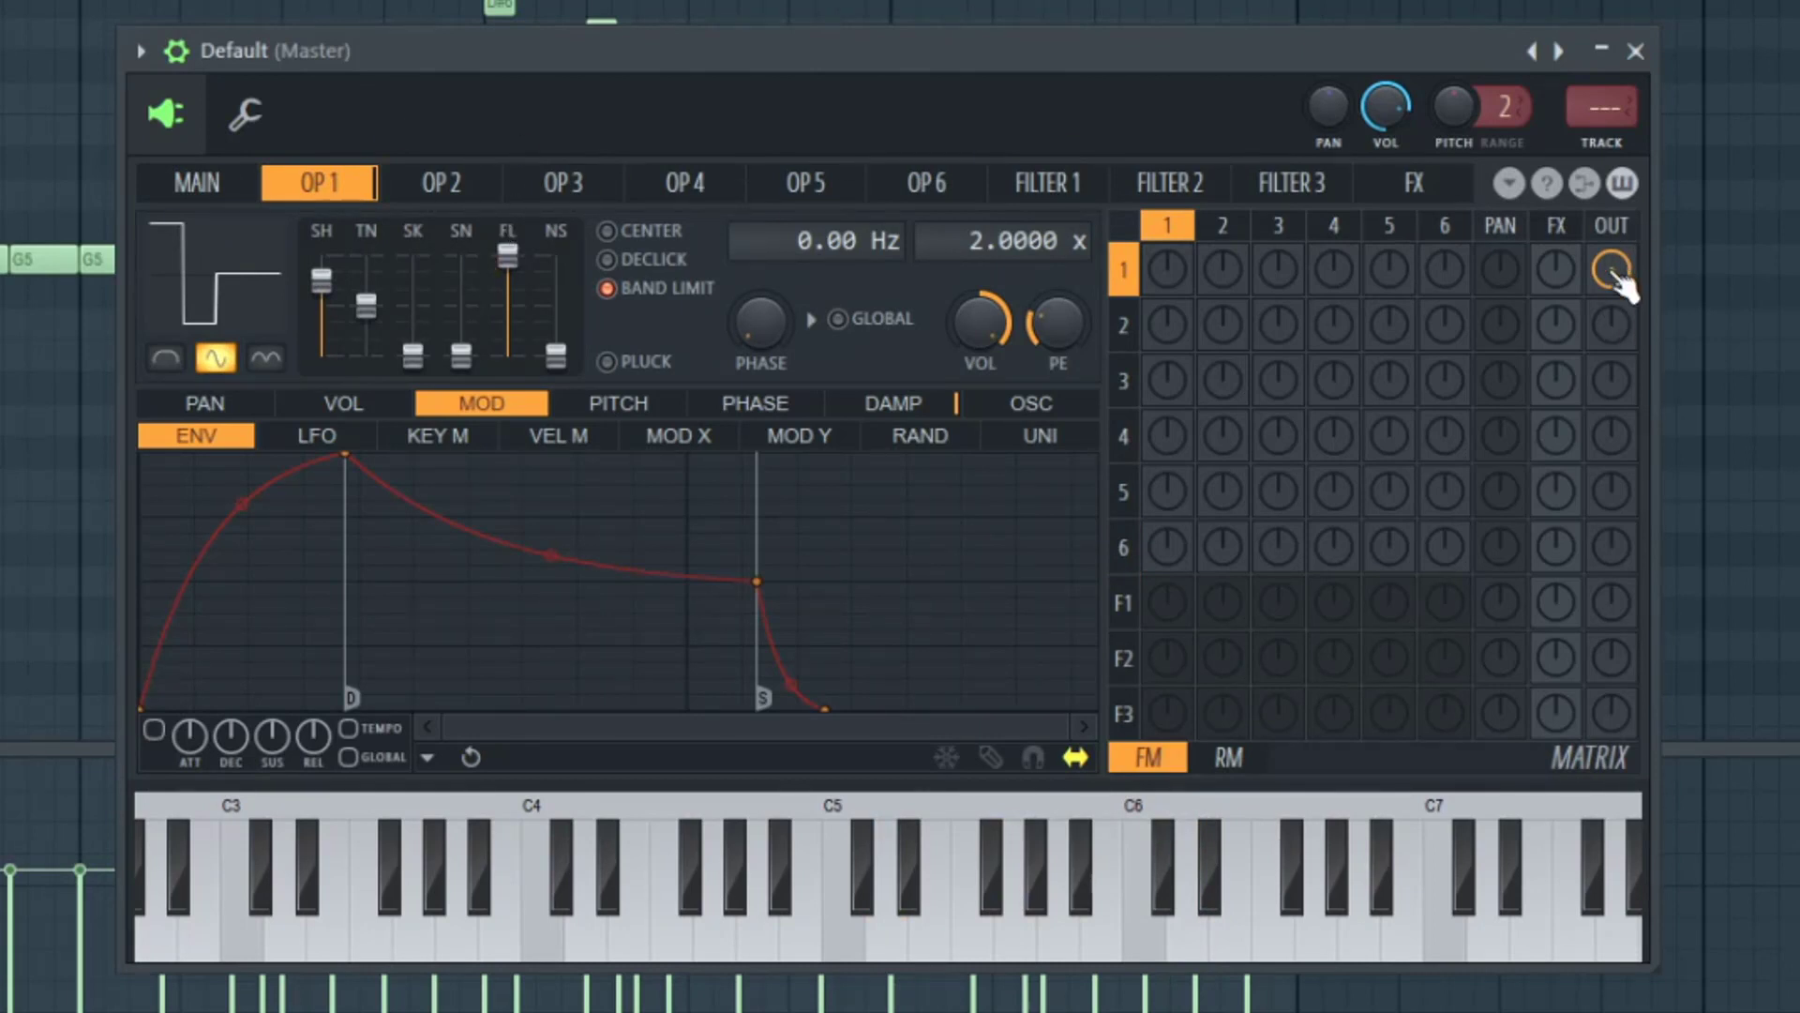
scroll(1612, 271, up, 5)
drag(1613, 272, 1613, 261)
right_click(1614, 270)
right_click(1615, 327)
right_click(1615, 380)
right_click(1615, 437)
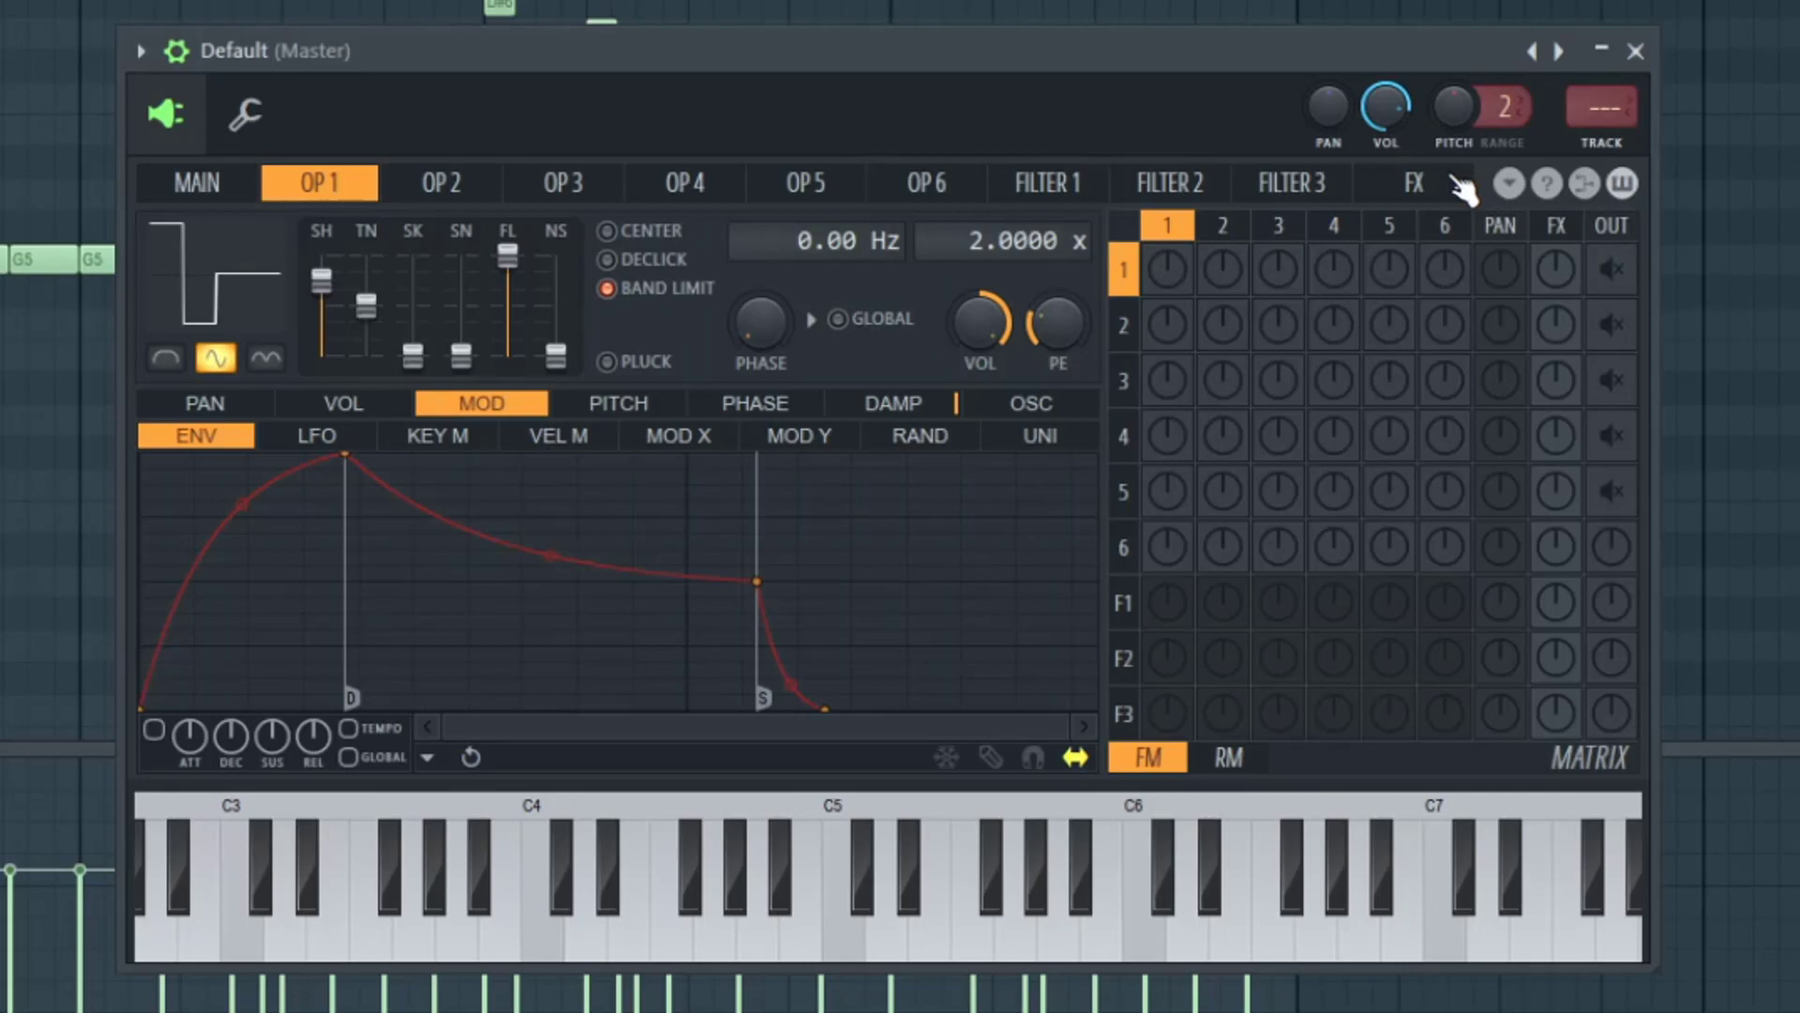
Route operators 1 to 4 into filter 1 in the matrix and send filter 1 to the output.
click(1167, 602)
click(1223, 602)
click(1278, 602)
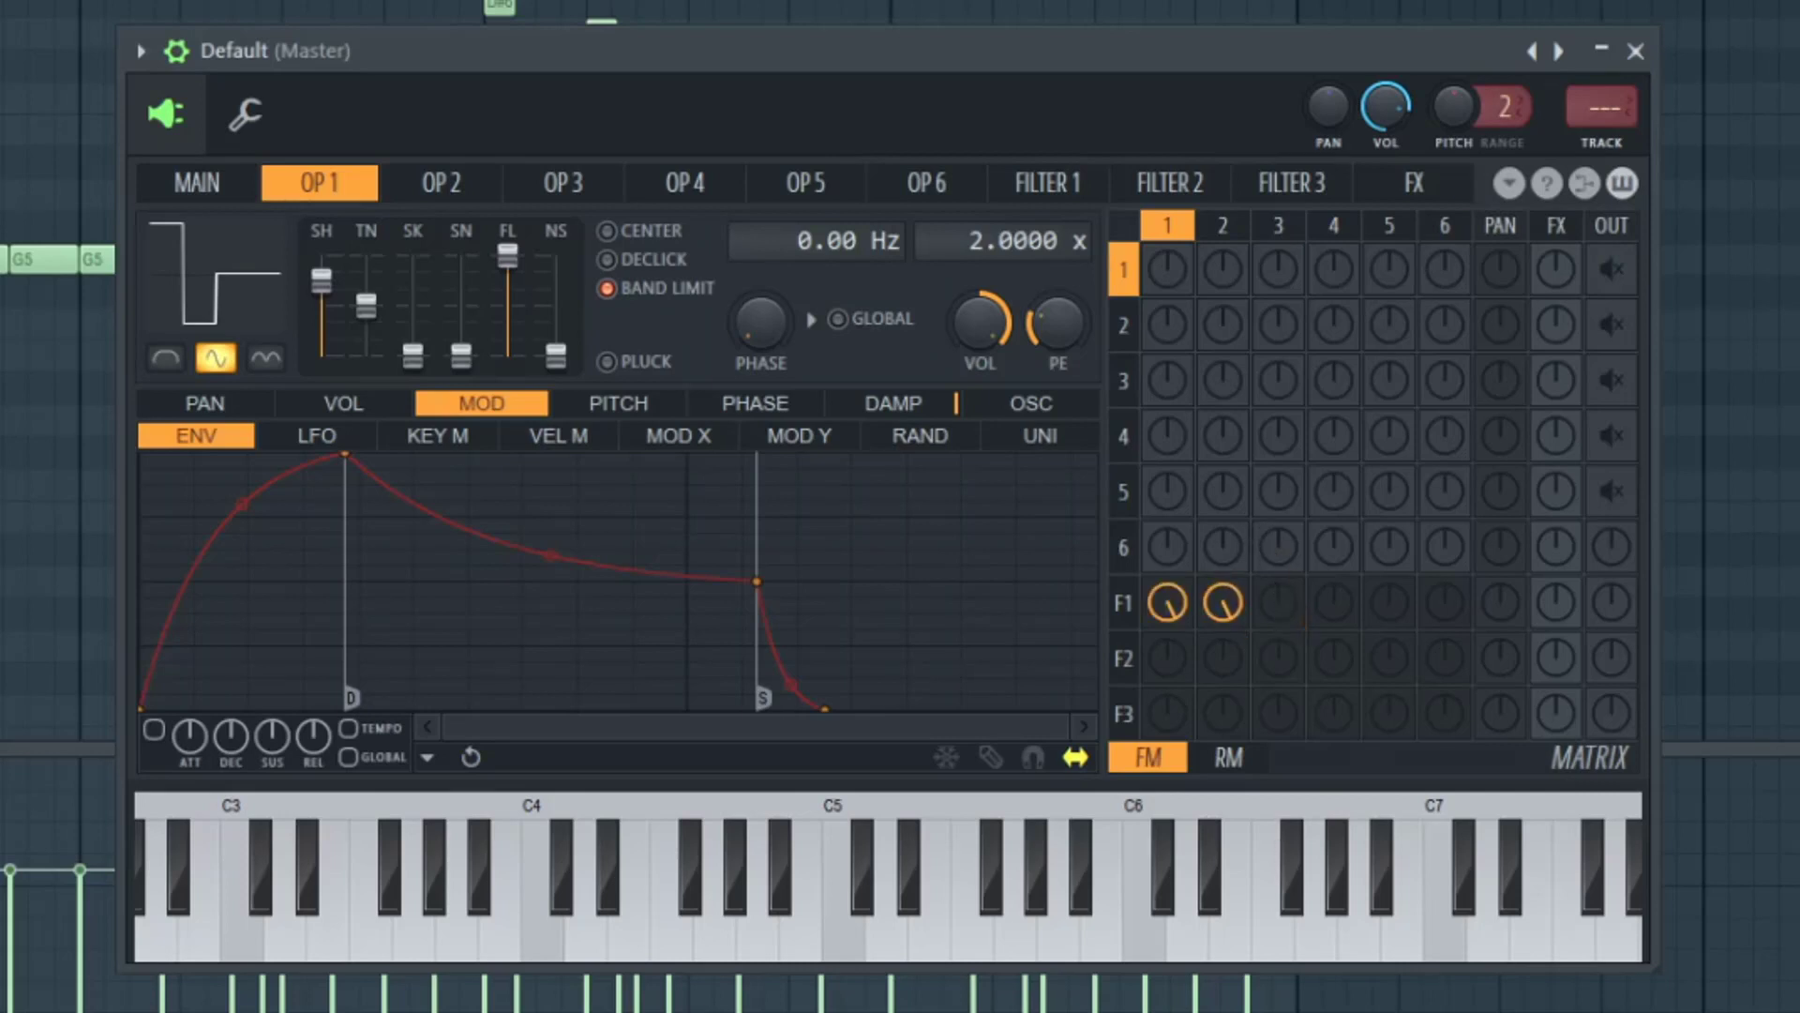
click(1331, 608)
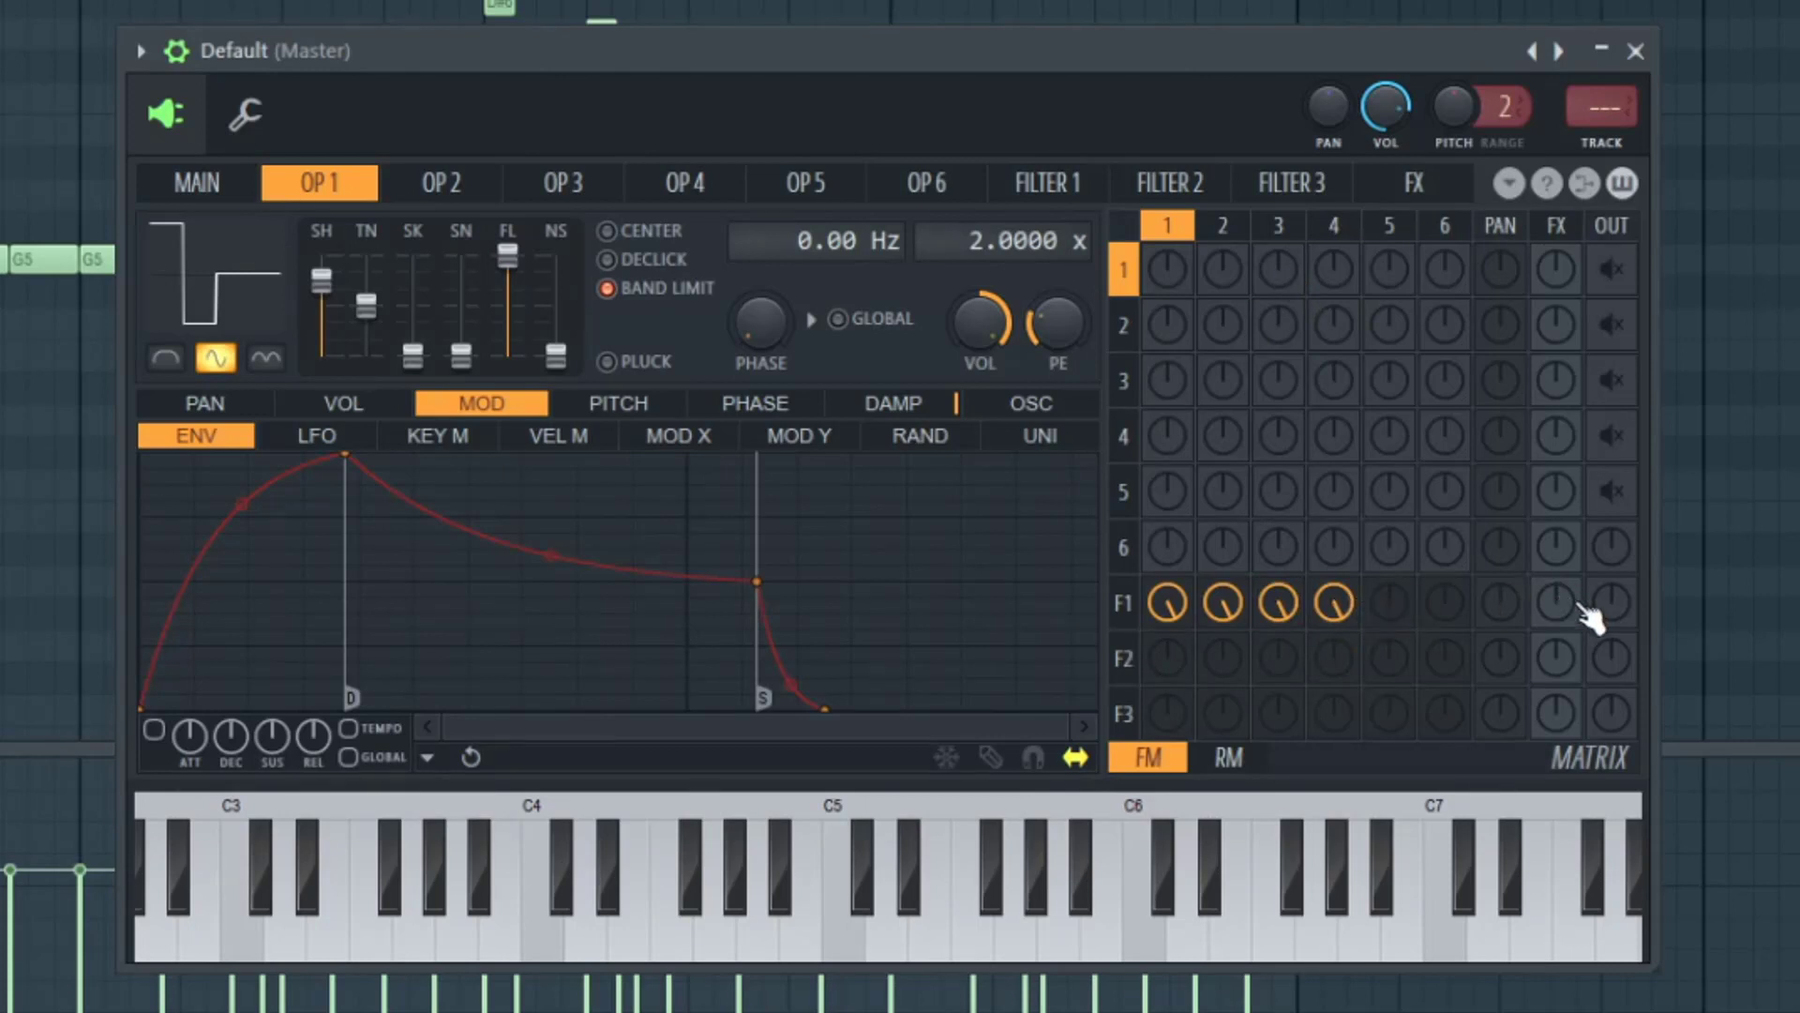
click(1611, 607)
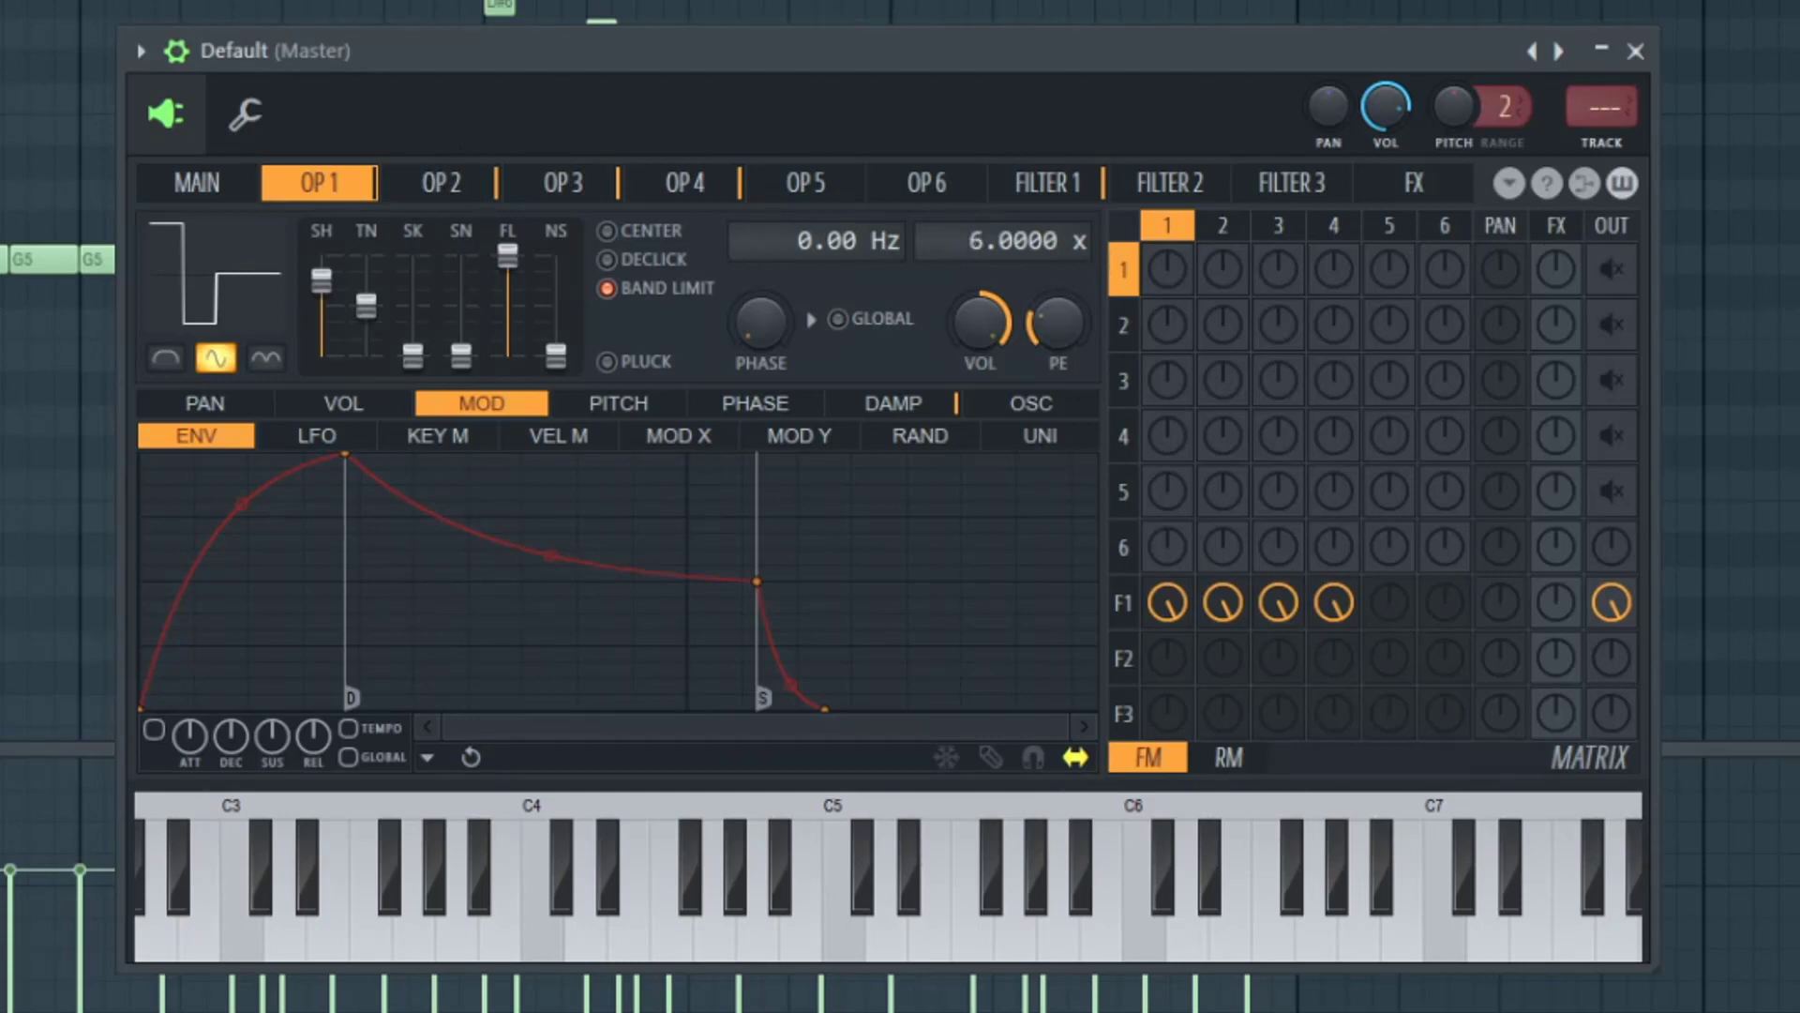
Set the frequency ratios of the operators to 4 for operator 1, 0.5 for operator 2, 1 for operator 3 and 4 for operator 4.
click(442, 187)
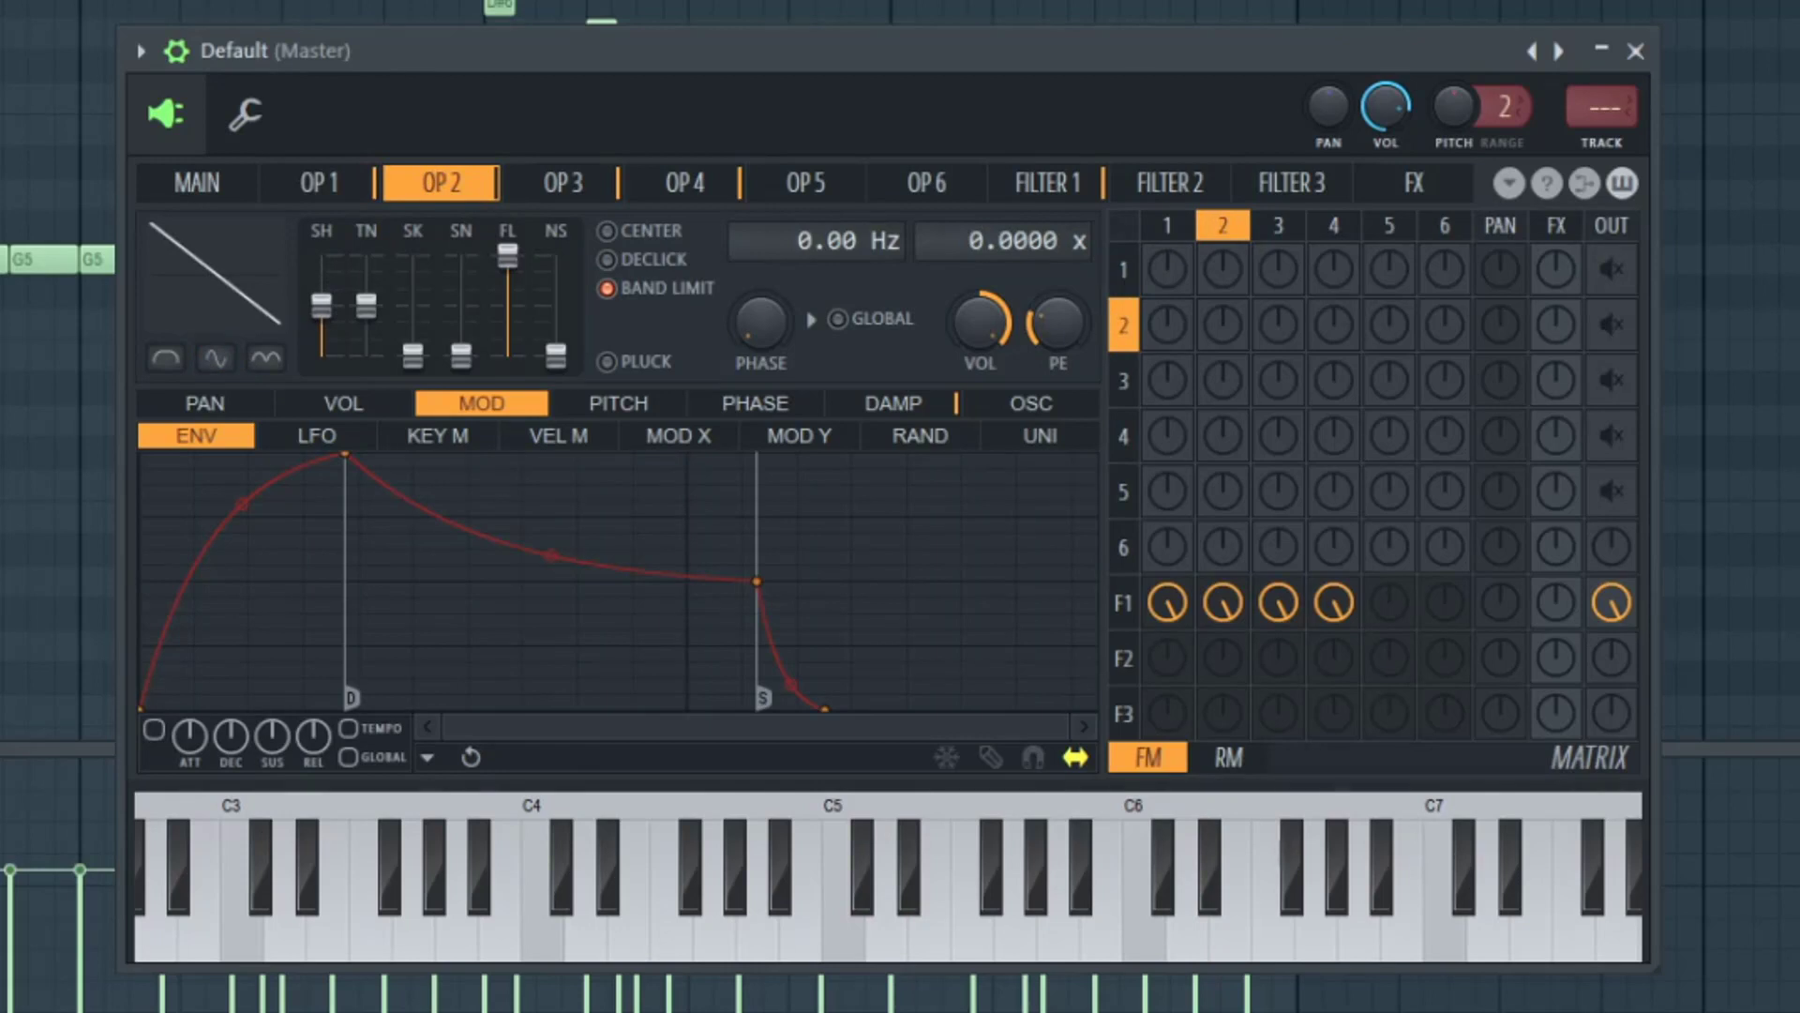
click(574, 186)
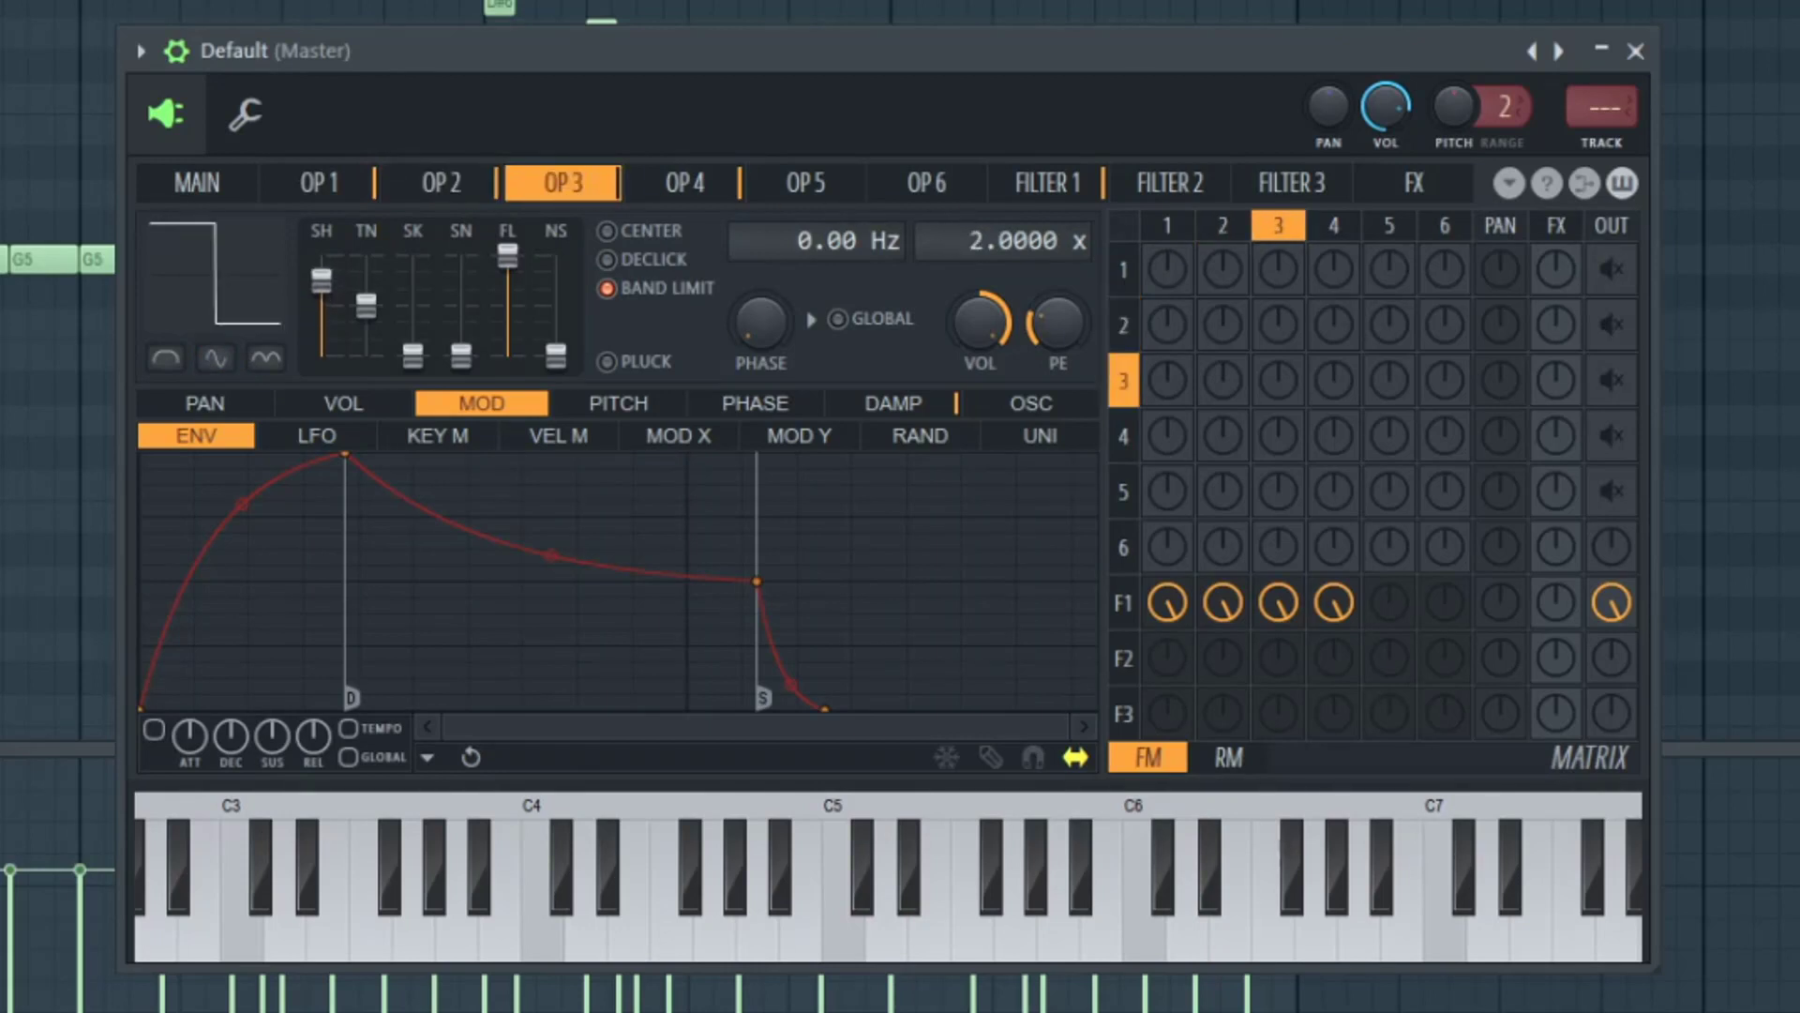
click(713, 188)
click(574, 184)
click(454, 184)
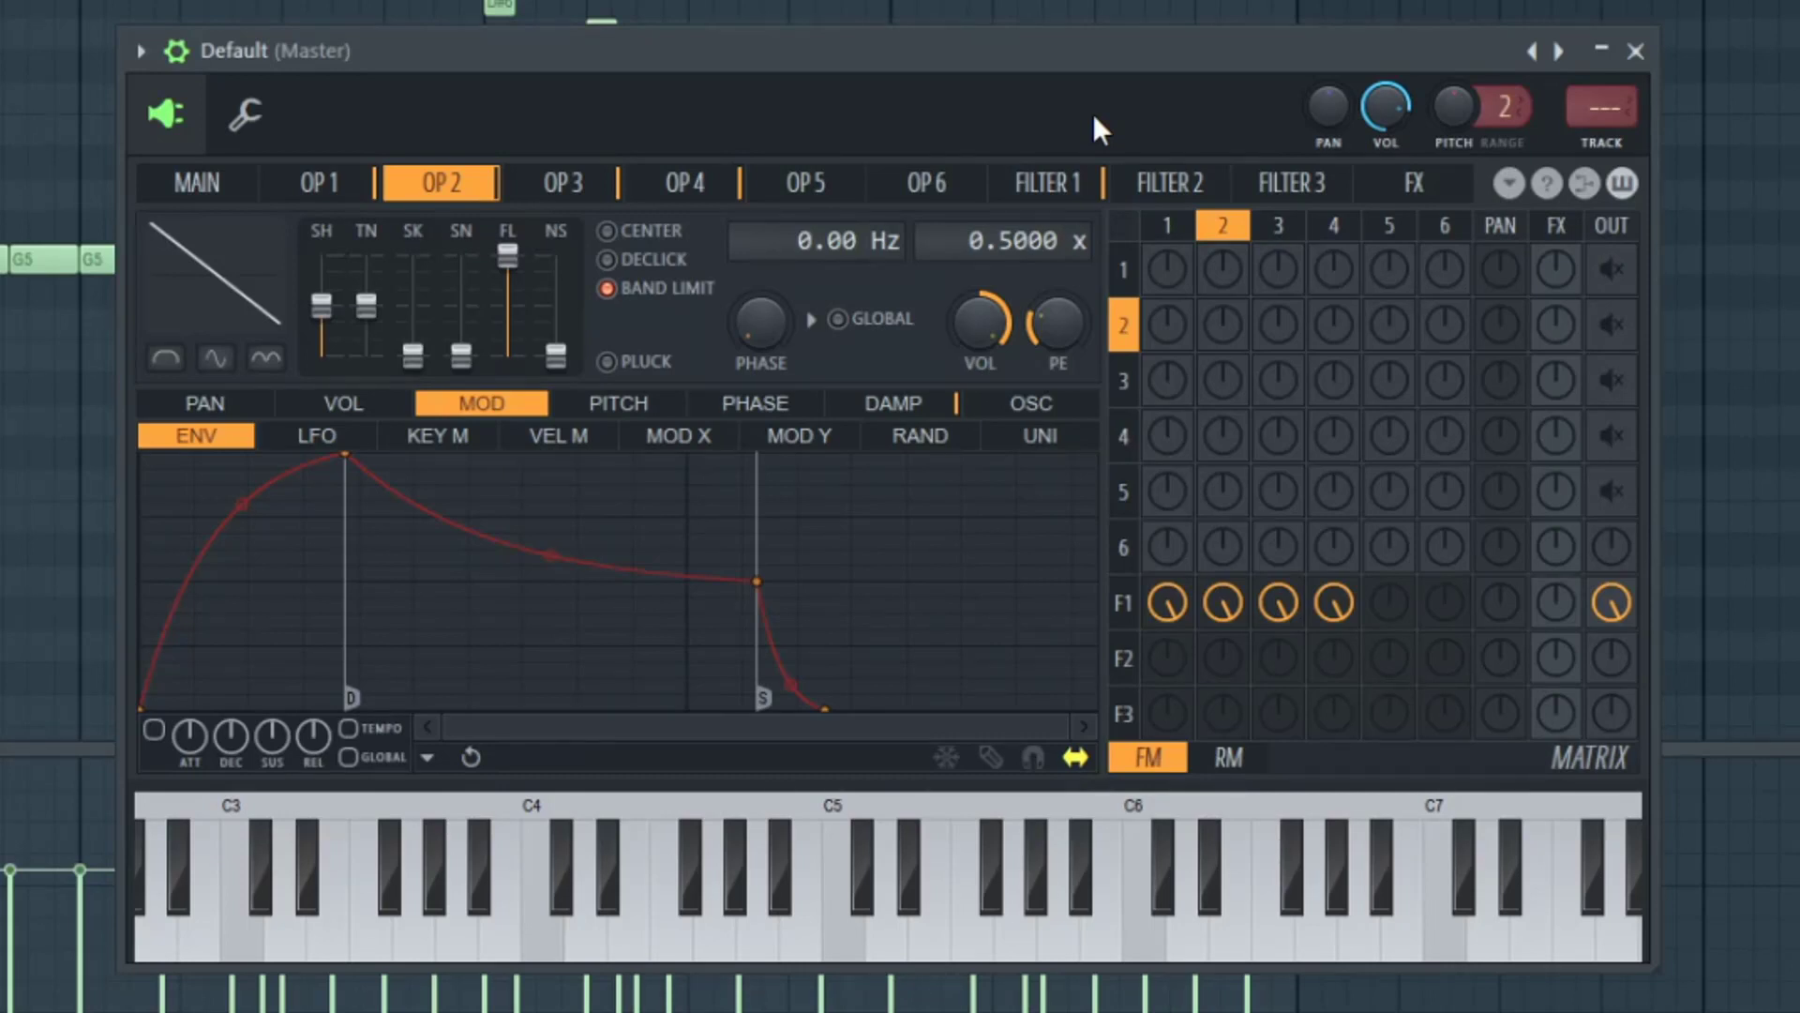
click(555, 197)
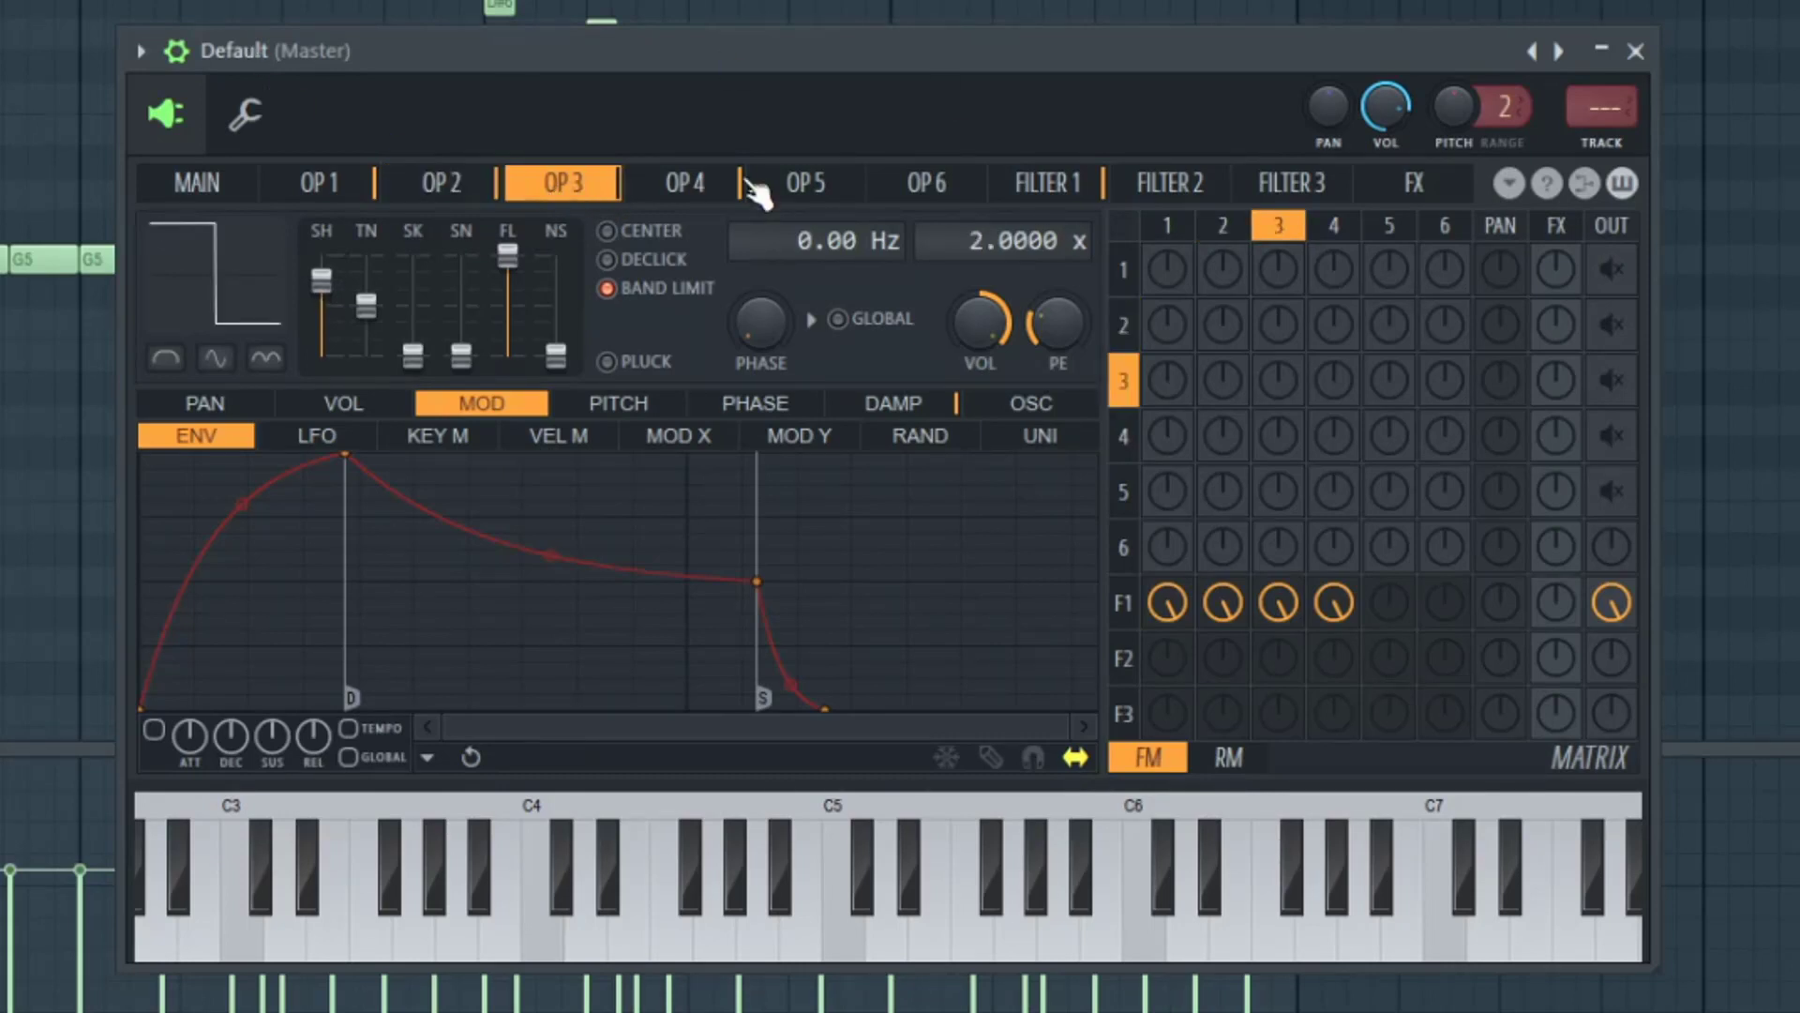
scroll(930, 234, down, 1)
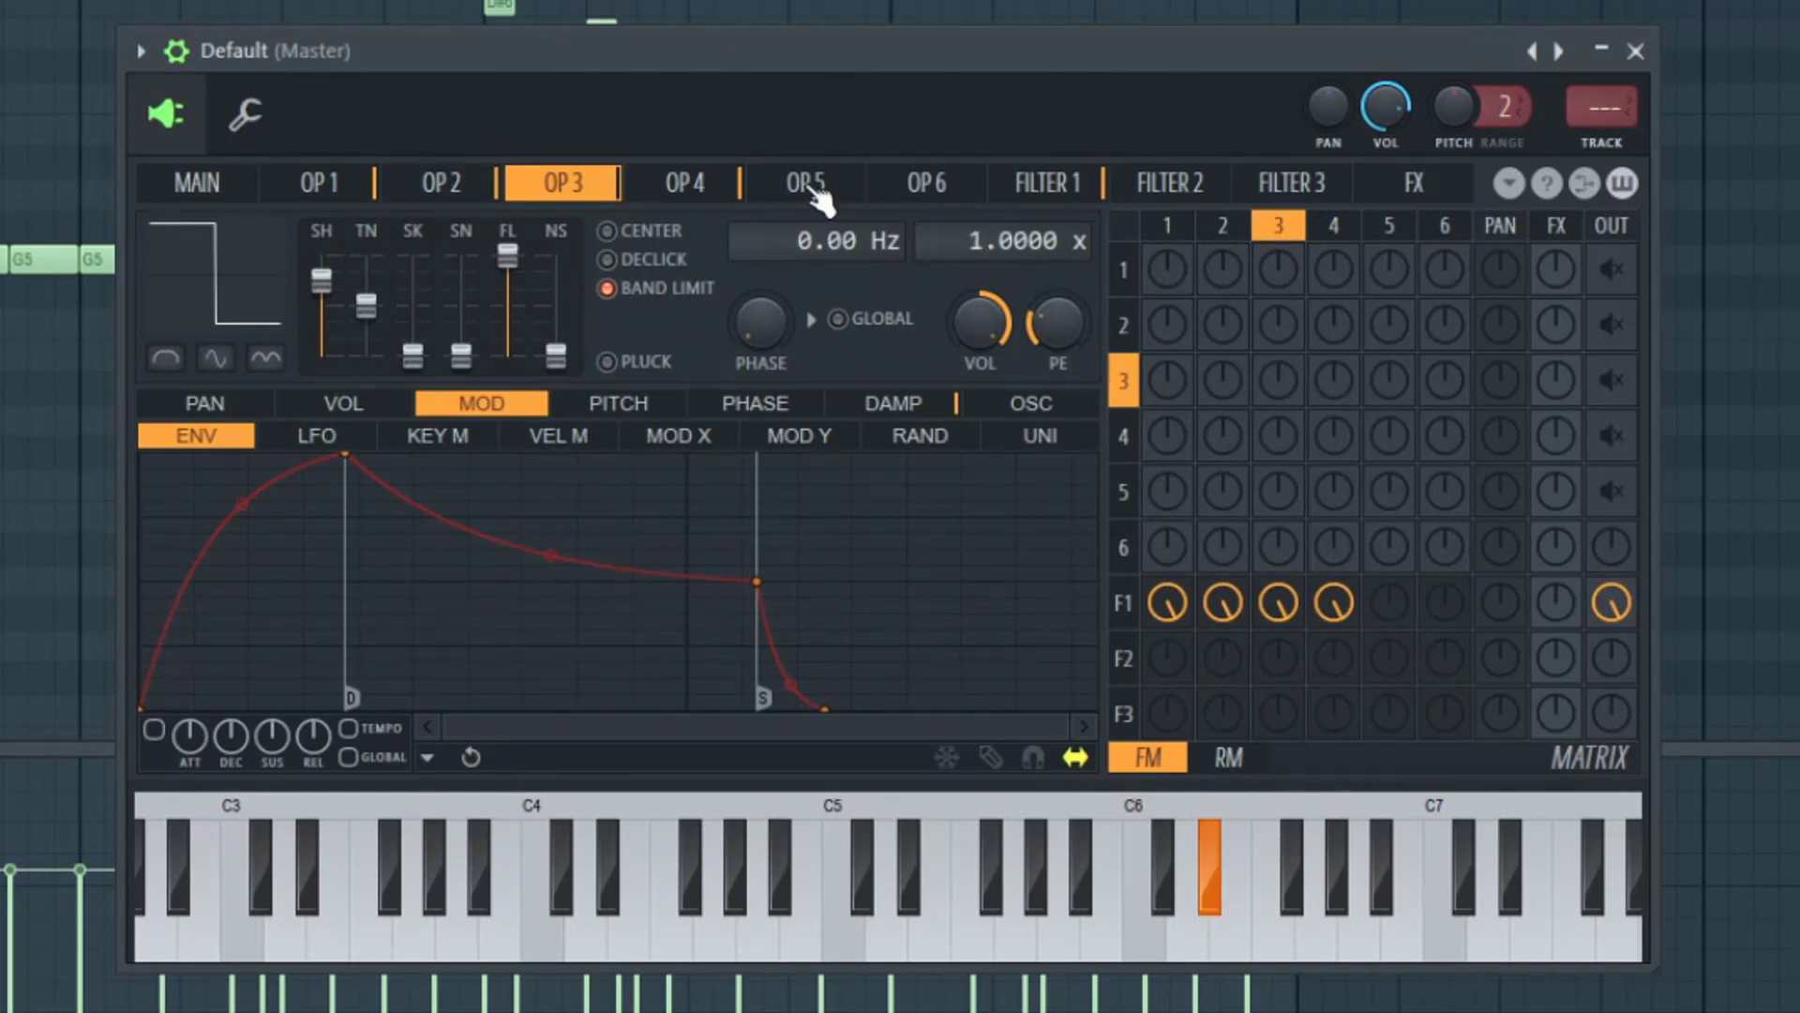
click(699, 194)
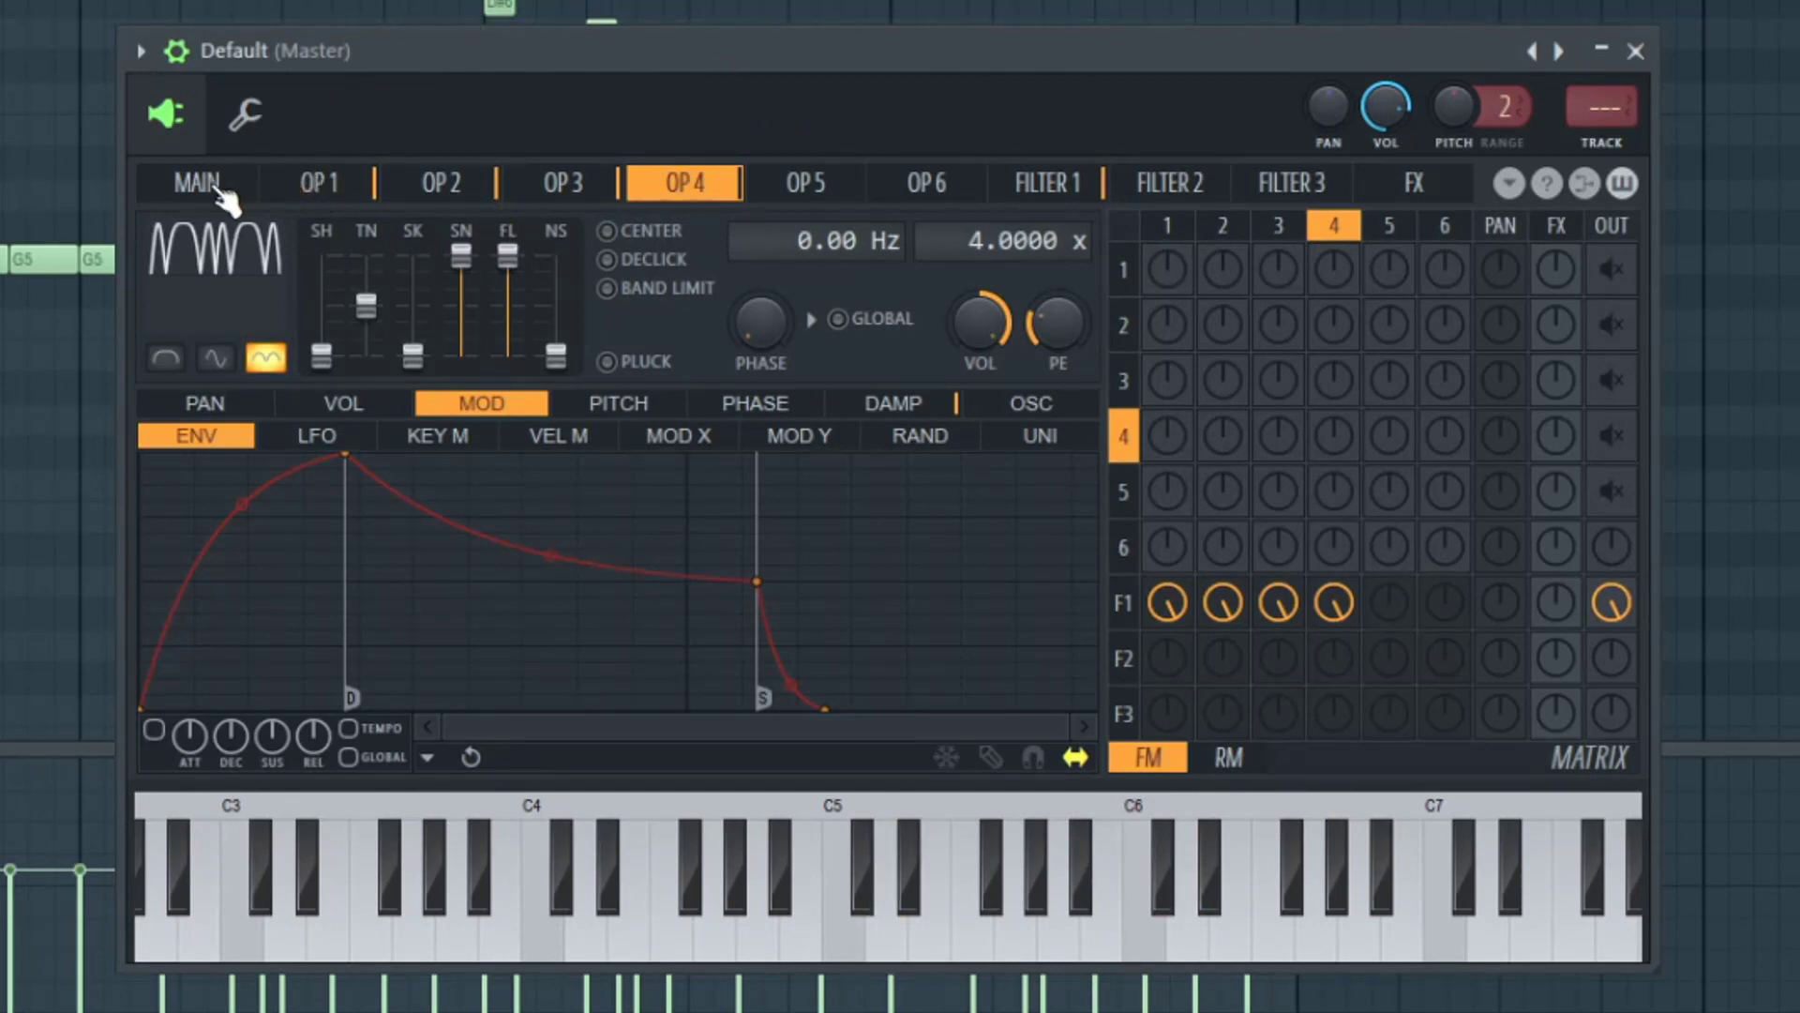
Enable operator 1's volume envelope, raise its start point to maximum, and delete its final release point.
click(323, 180)
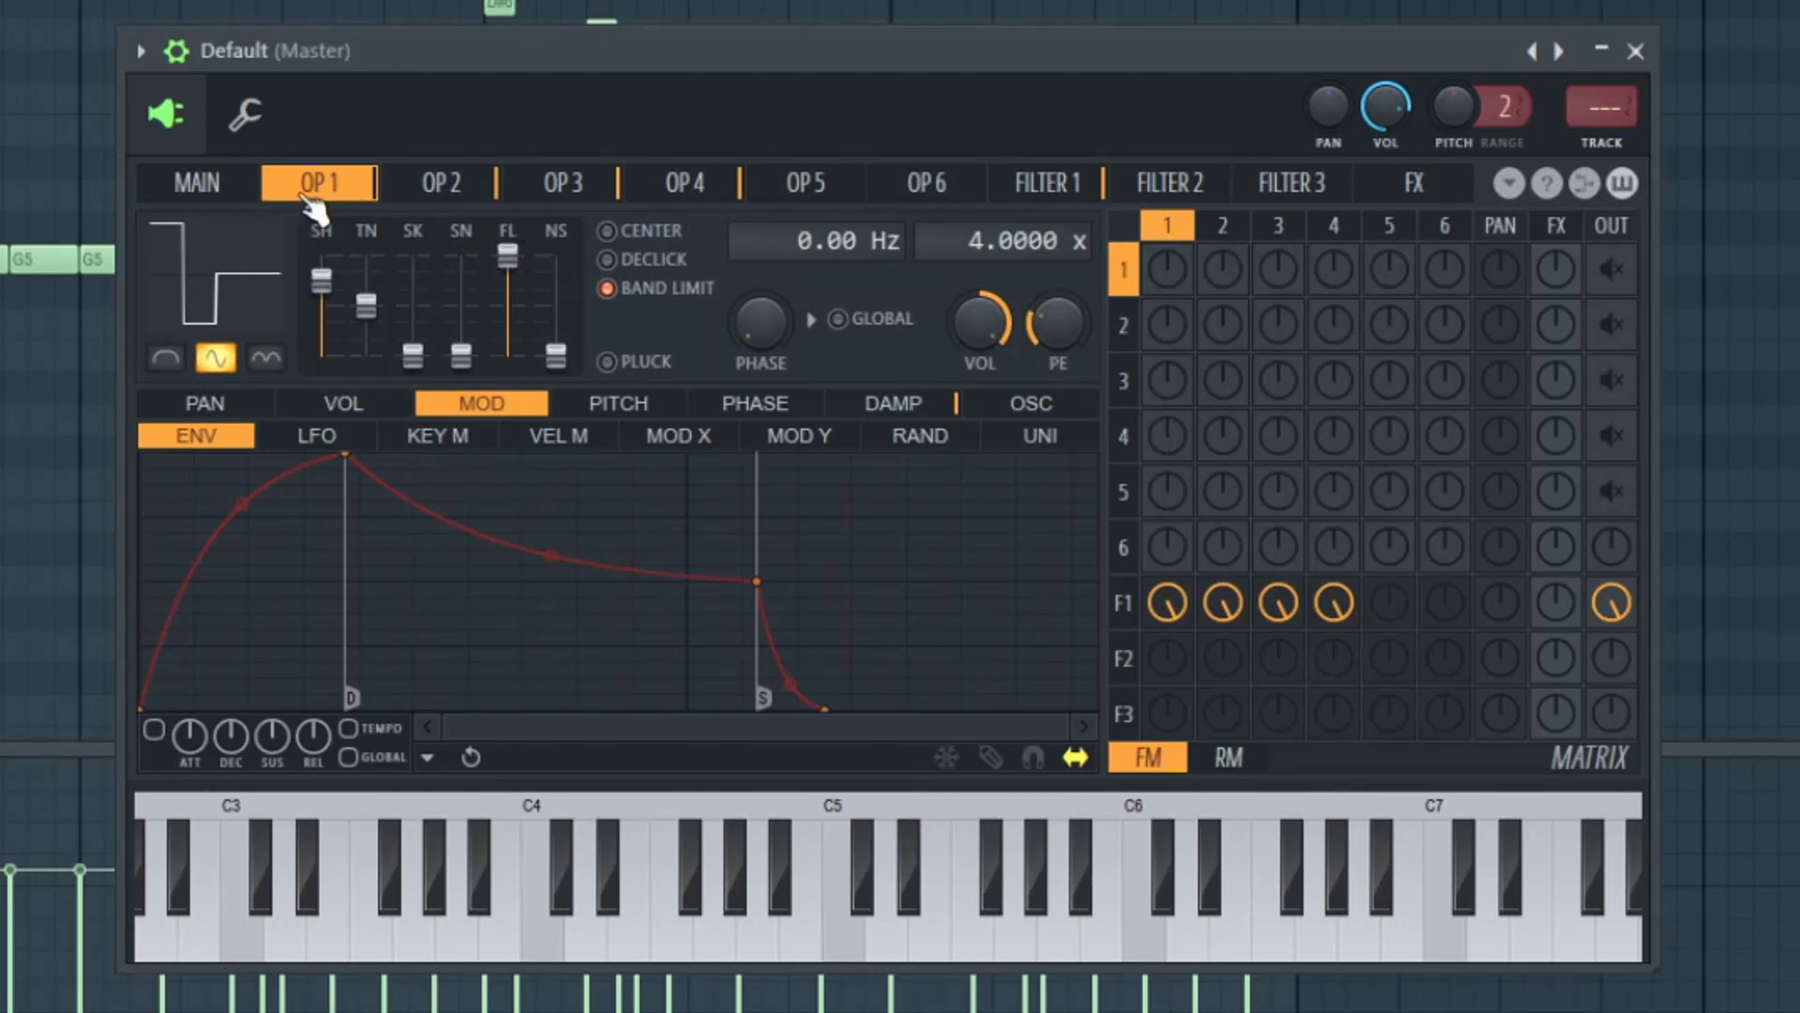
click(341, 406)
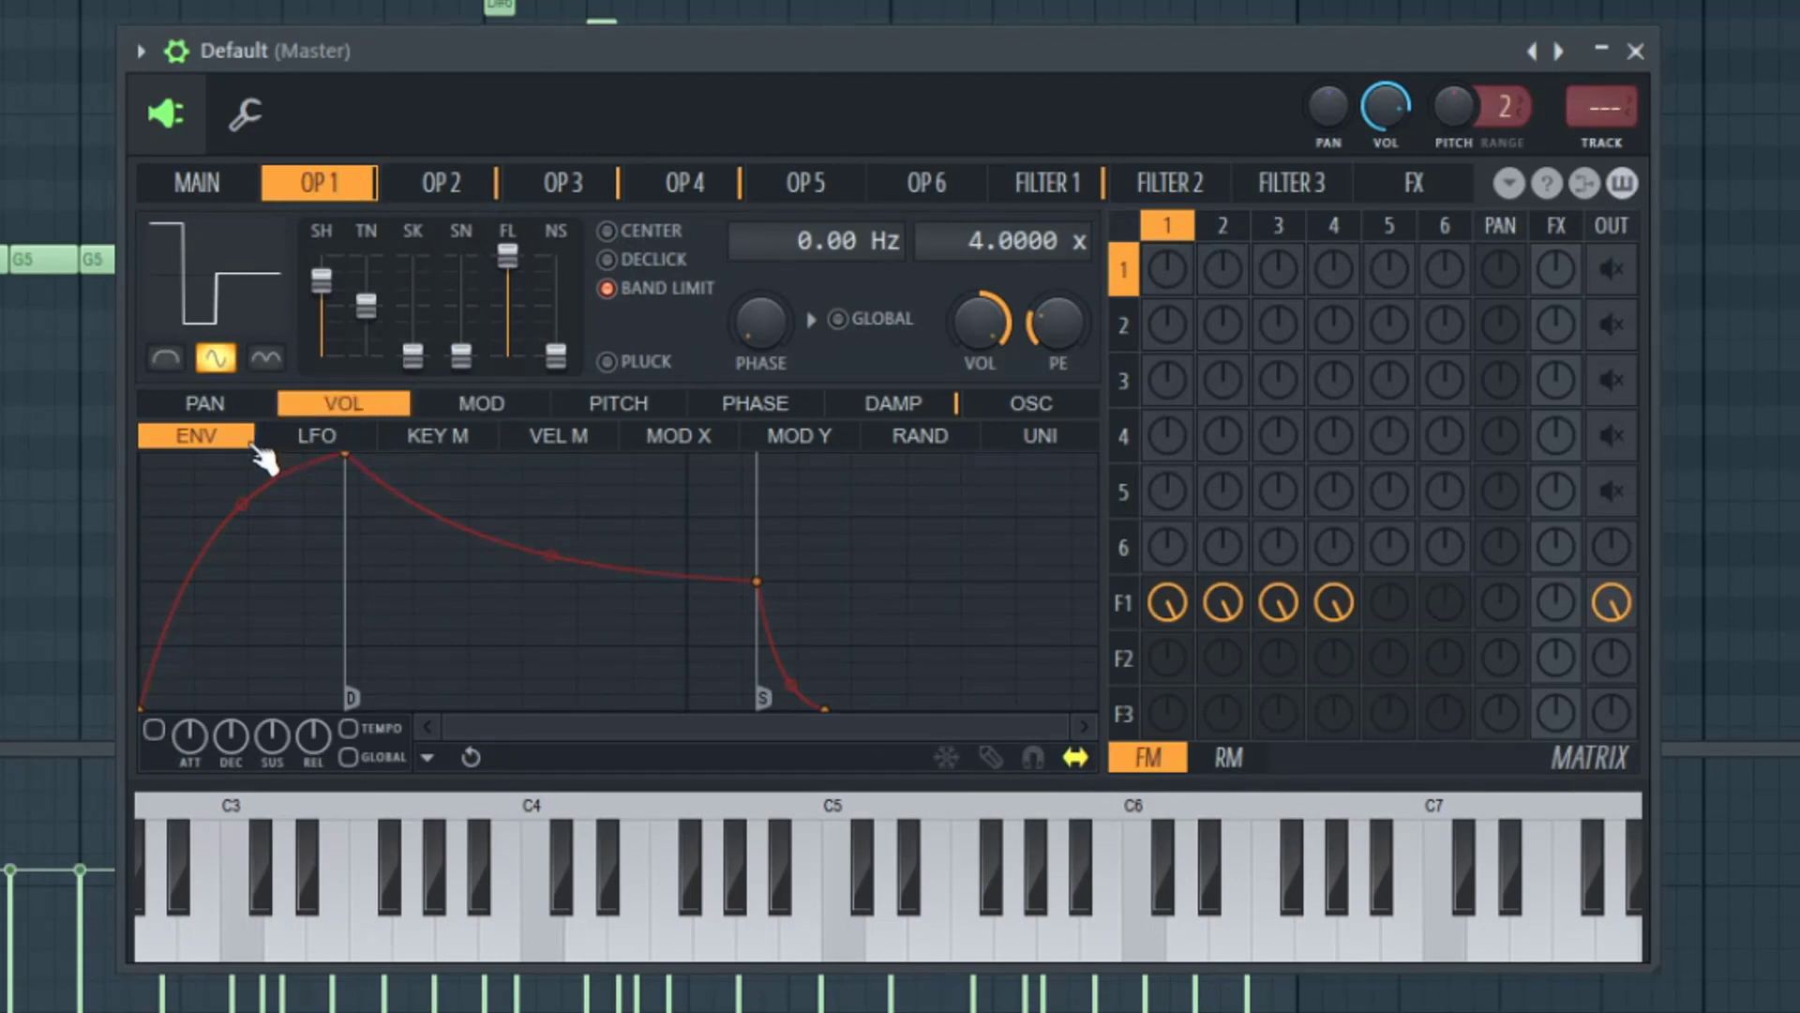
click(154, 727)
right_click(840, 710)
click(889, 734)
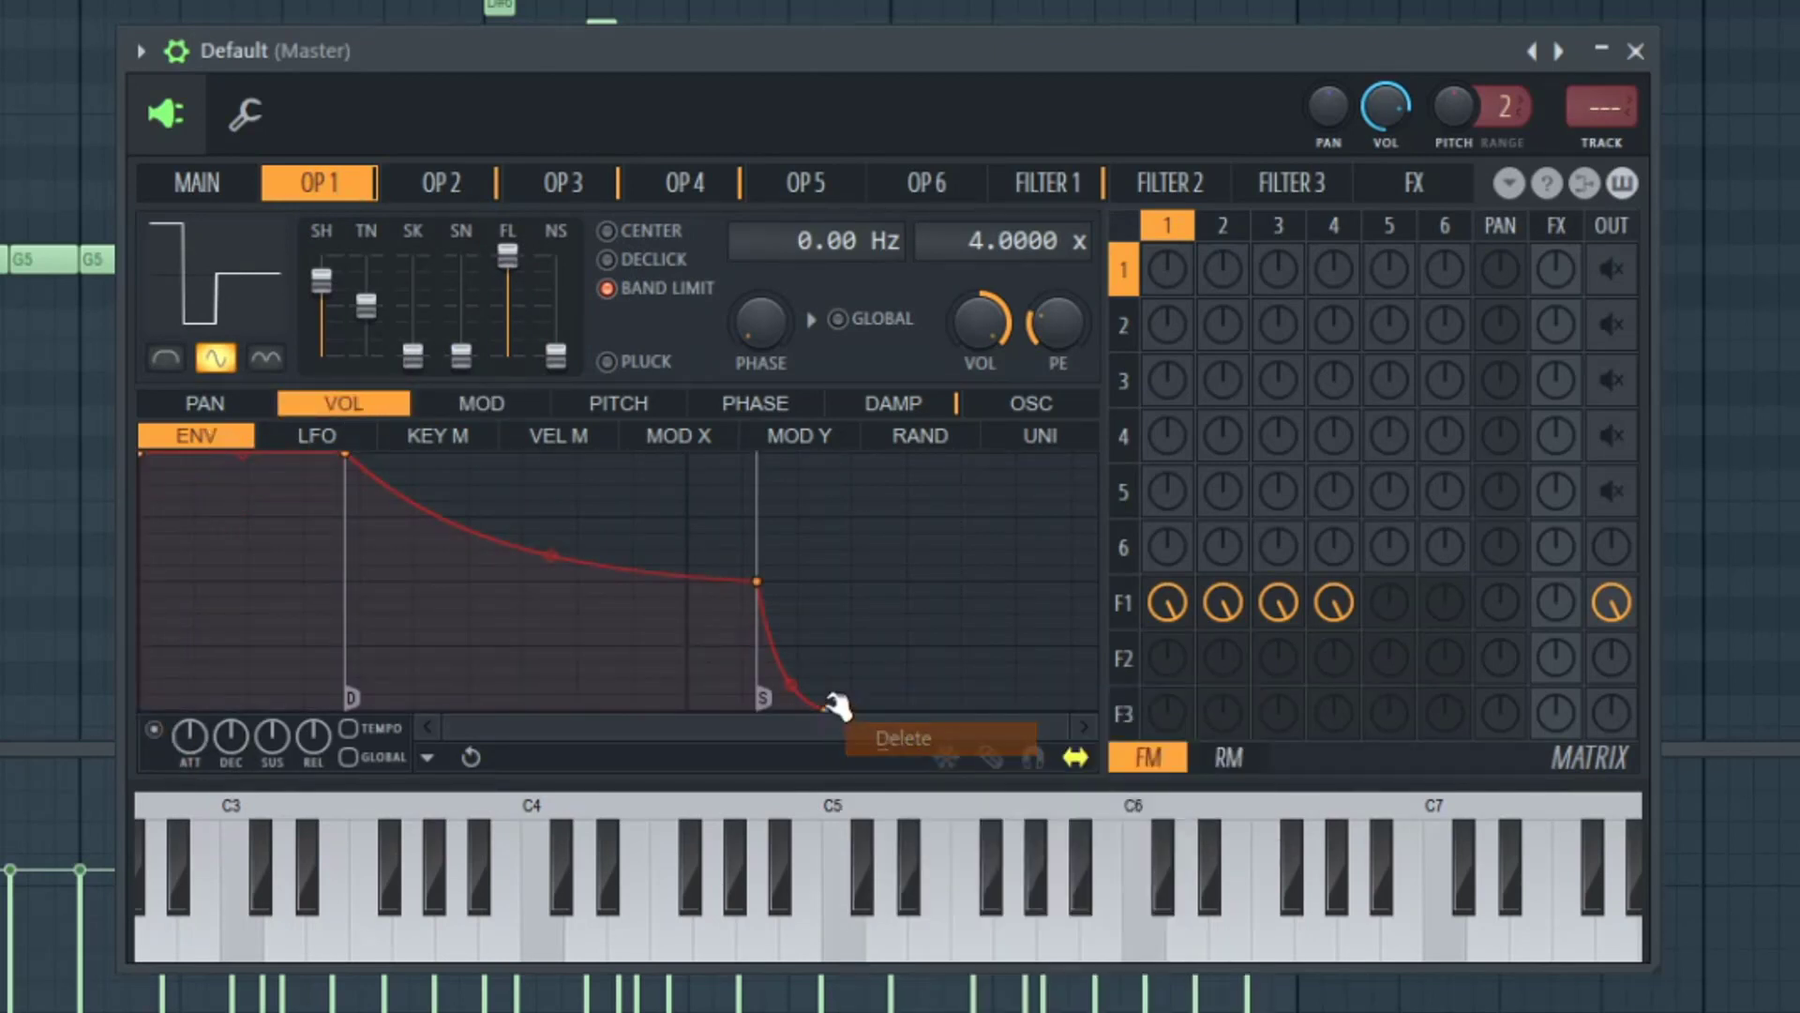
right_click(825, 710)
click(862, 733)
Pull the decay and sustain points of operator 1's volume envelope down to zero for a plucky decay.
drag(555, 144, 1553, 135)
drag(1669, 239, 577, 39)
drag(322, 454, 538, 694)
drag(953, 566, 663, 775)
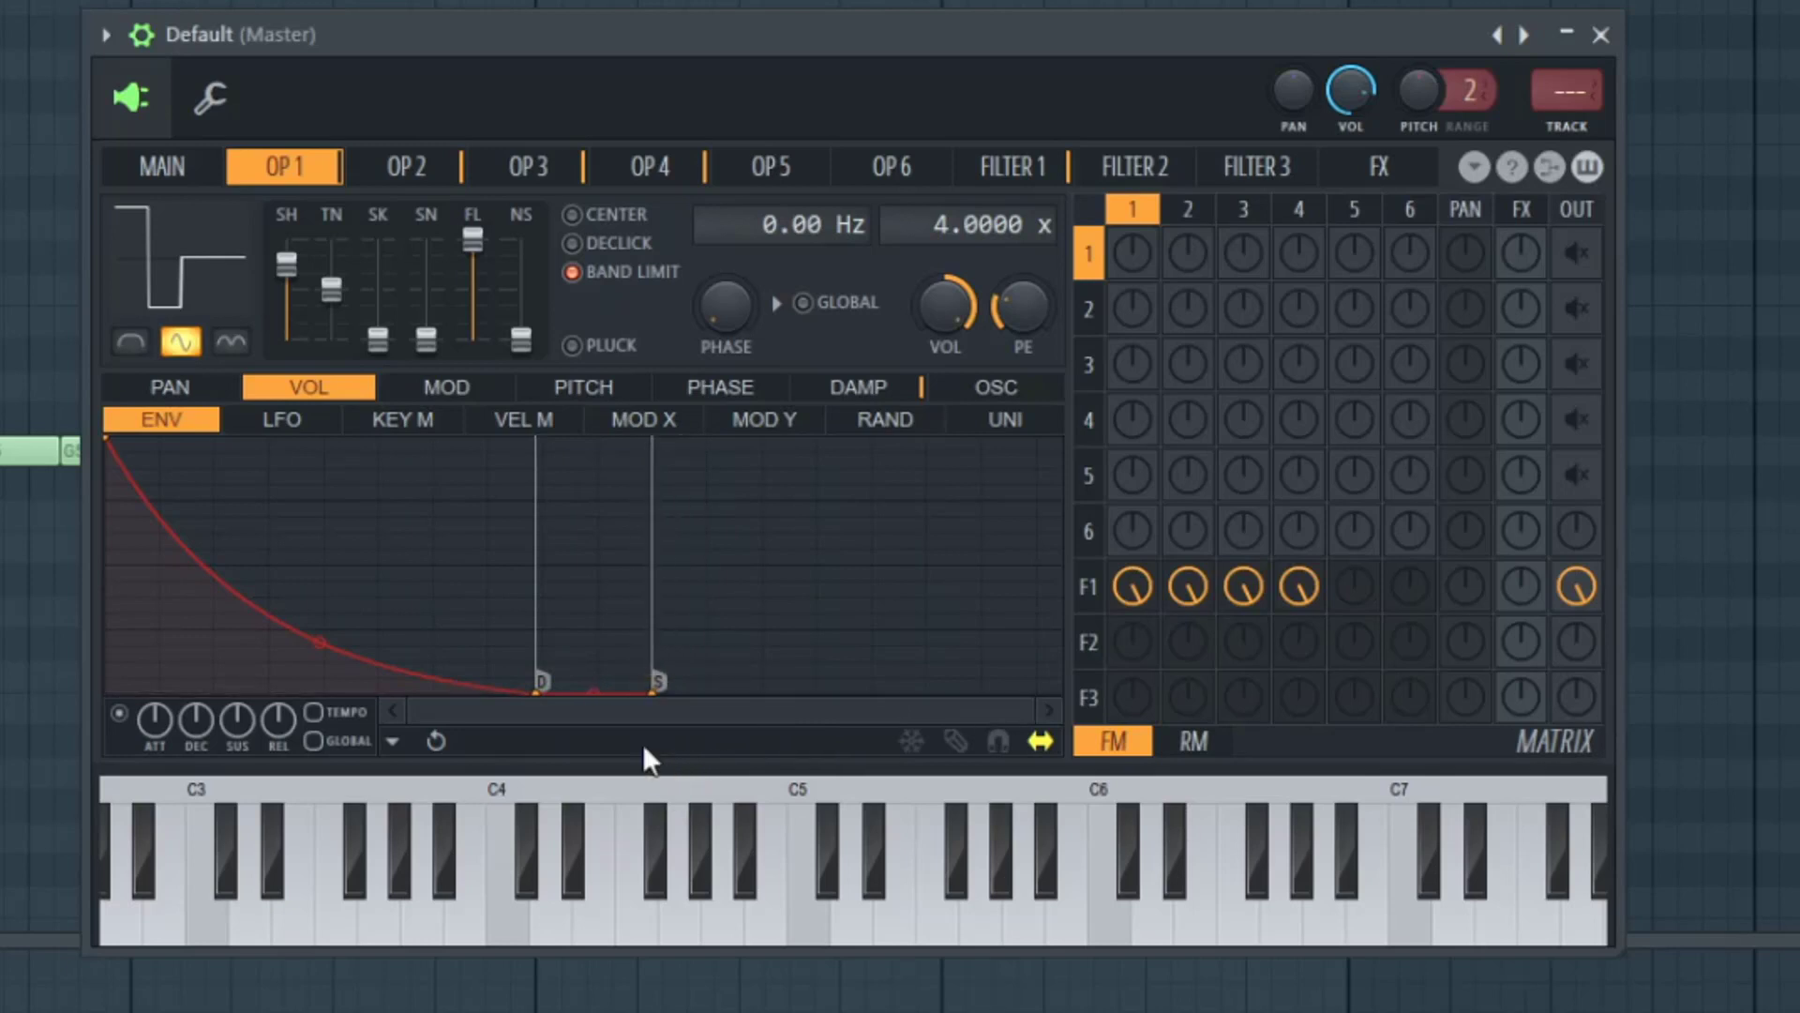
Shape operator 2's volume envelope into a decay from maximum to zero and delete its final release point.
click(406, 167)
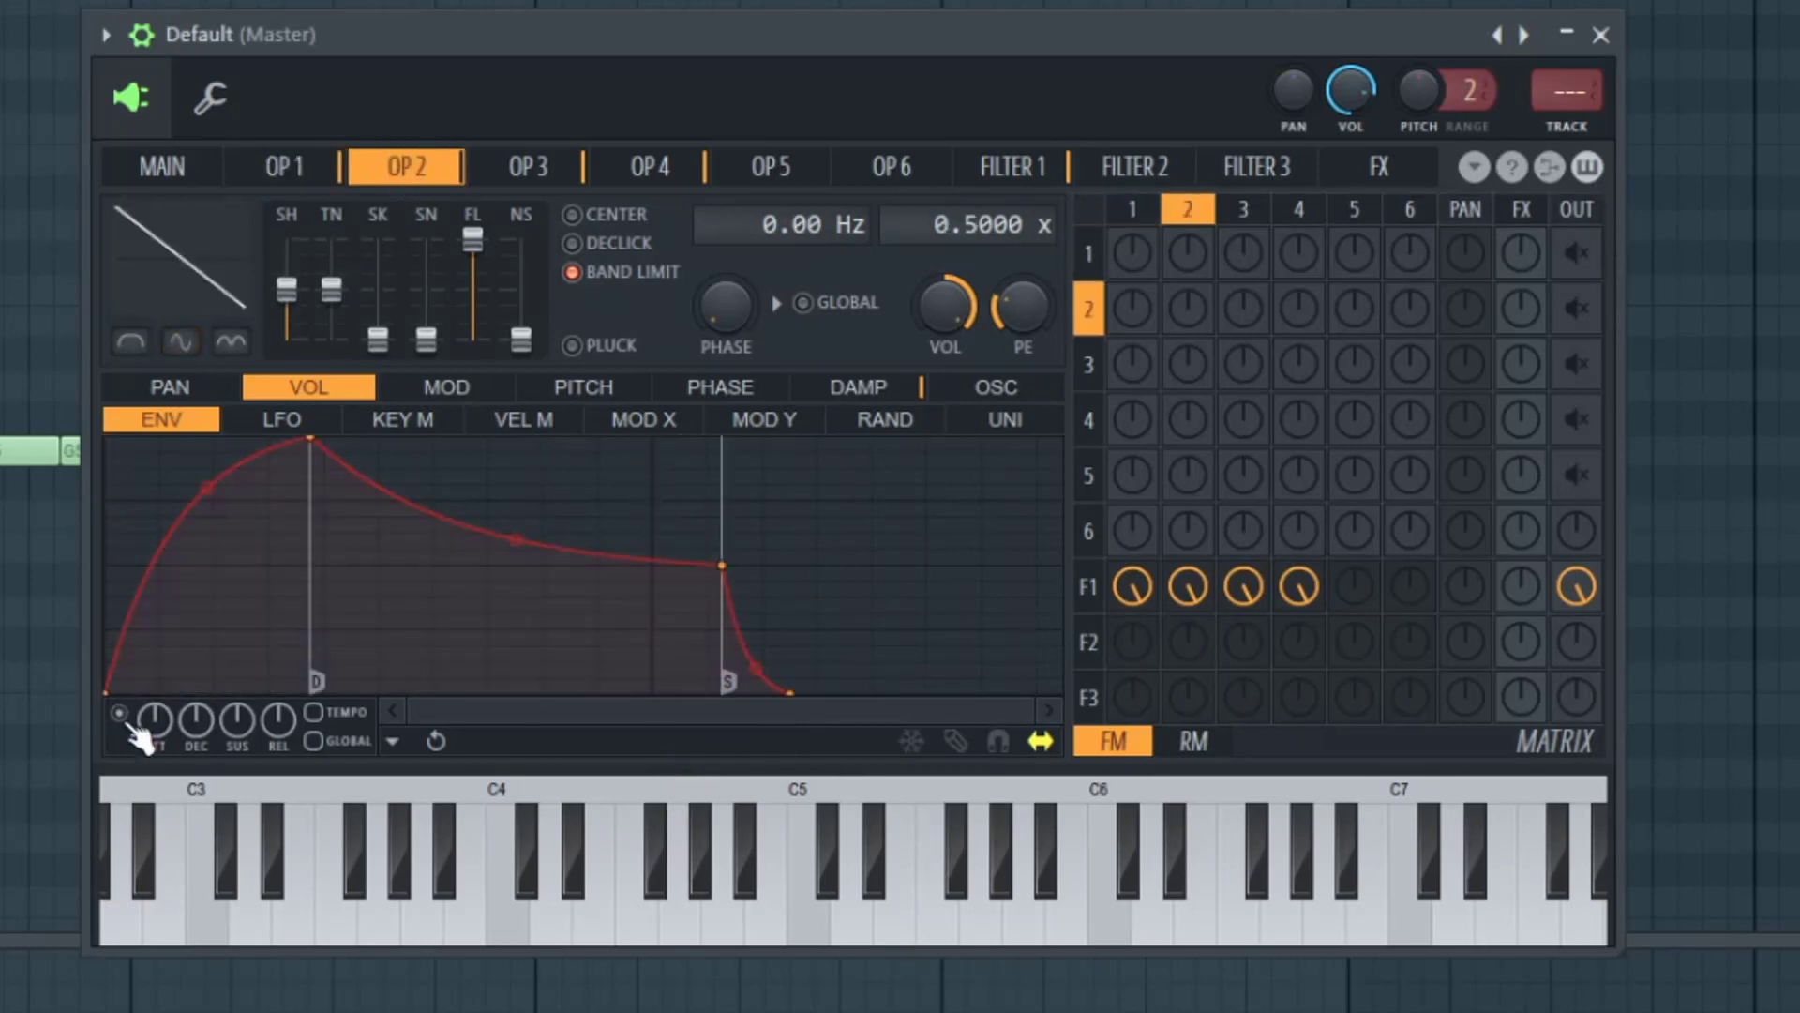
drag(113, 694, 108, 433)
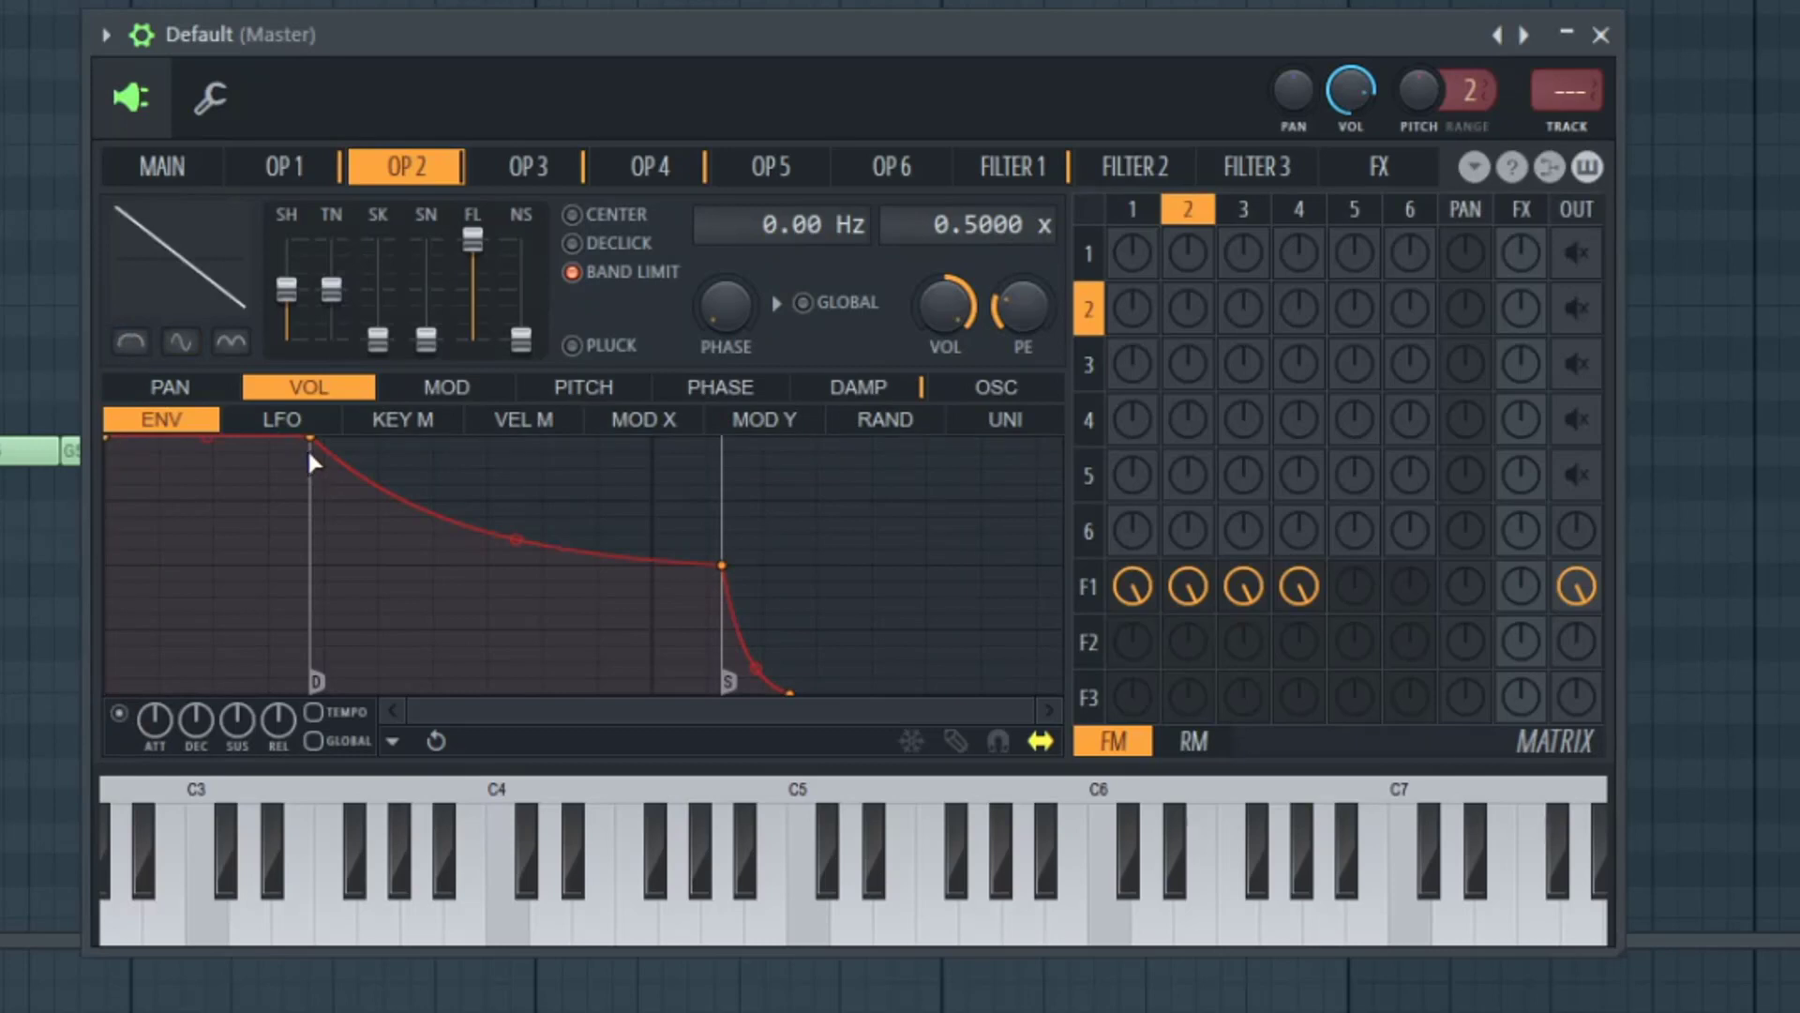
drag(311, 438, 540, 753)
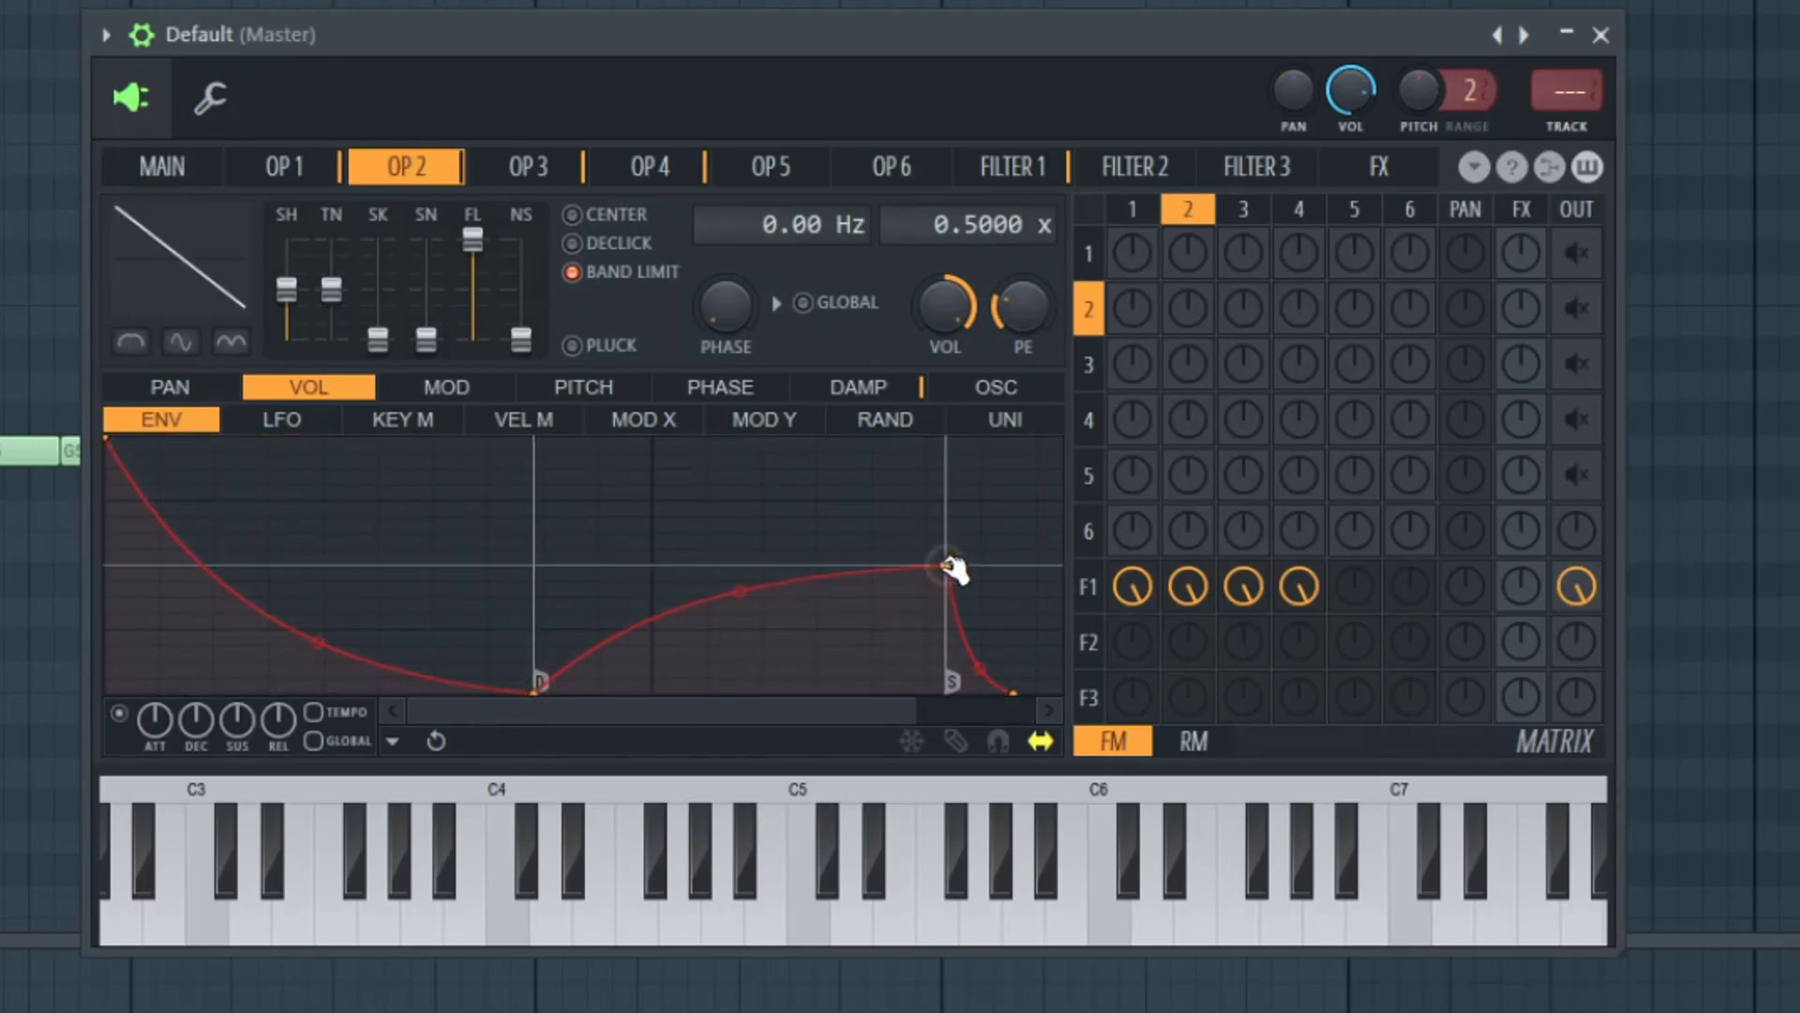
drag(953, 571, 516, 694)
right_click(722, 695)
click(779, 745)
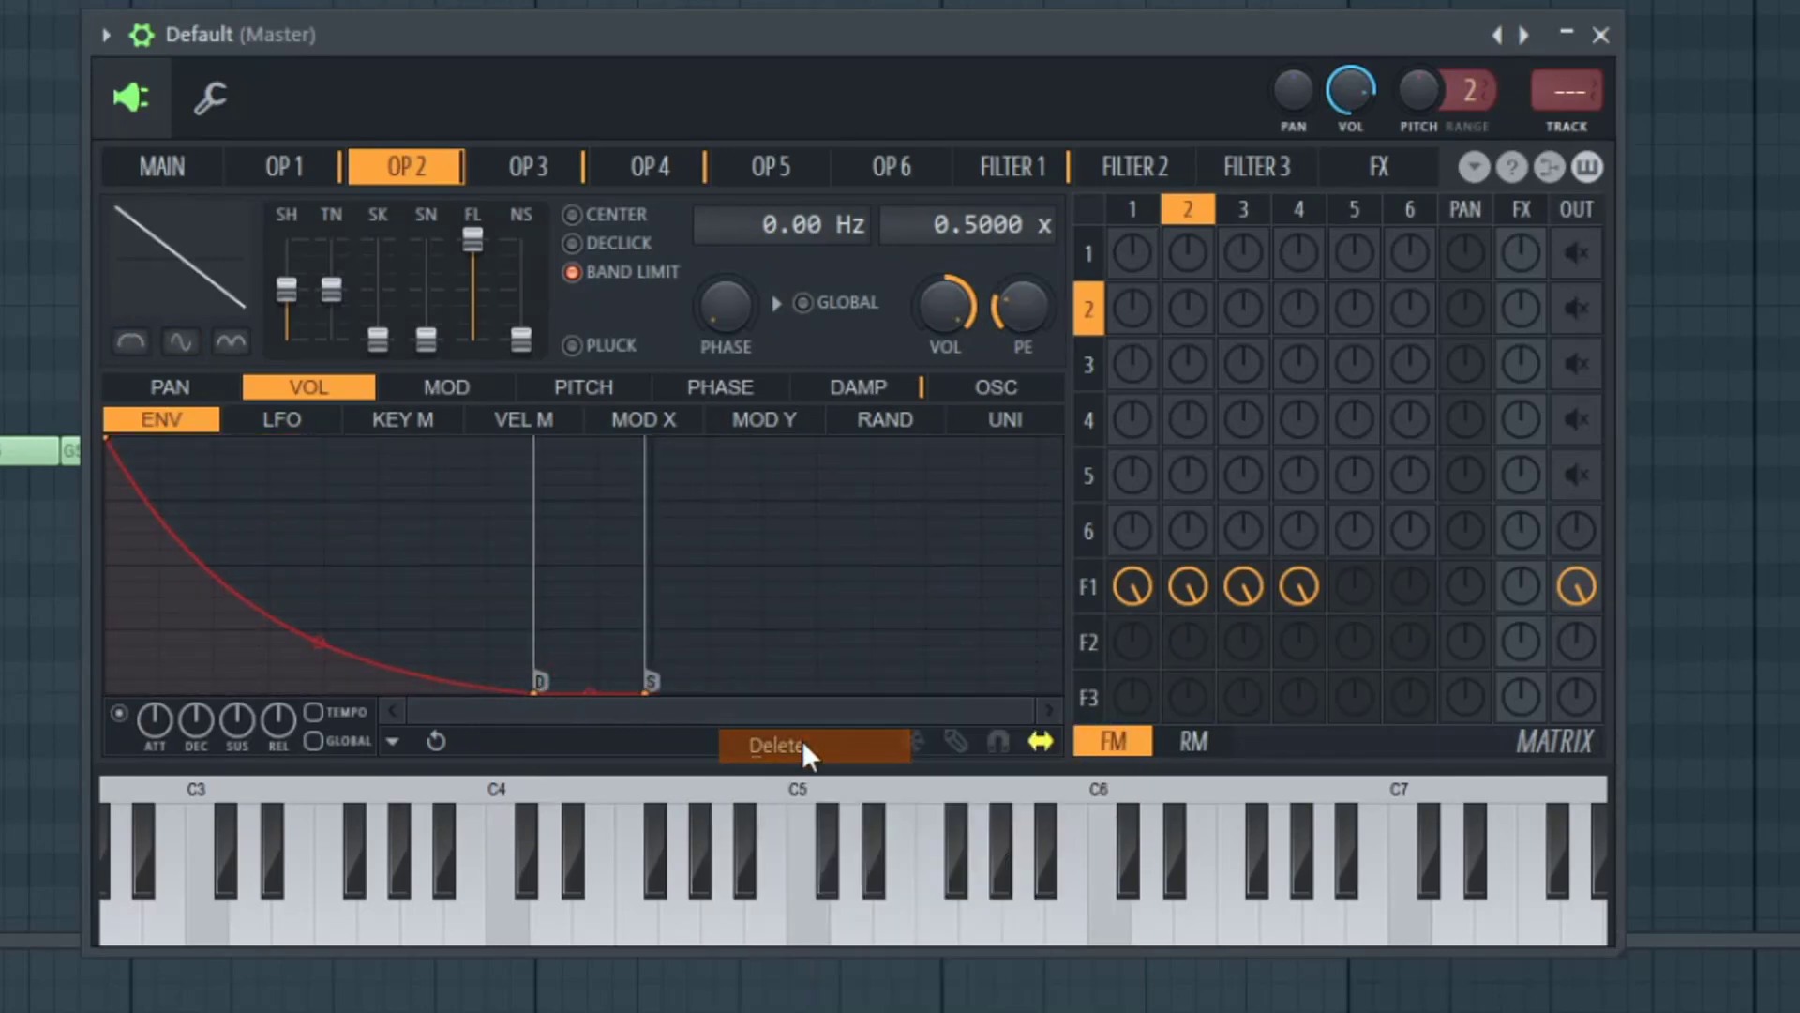
Shape operator 3's volume envelope into a decay from maximum to zero, delete its final release point, and preview the sound.
click(520, 169)
right_click(810, 682)
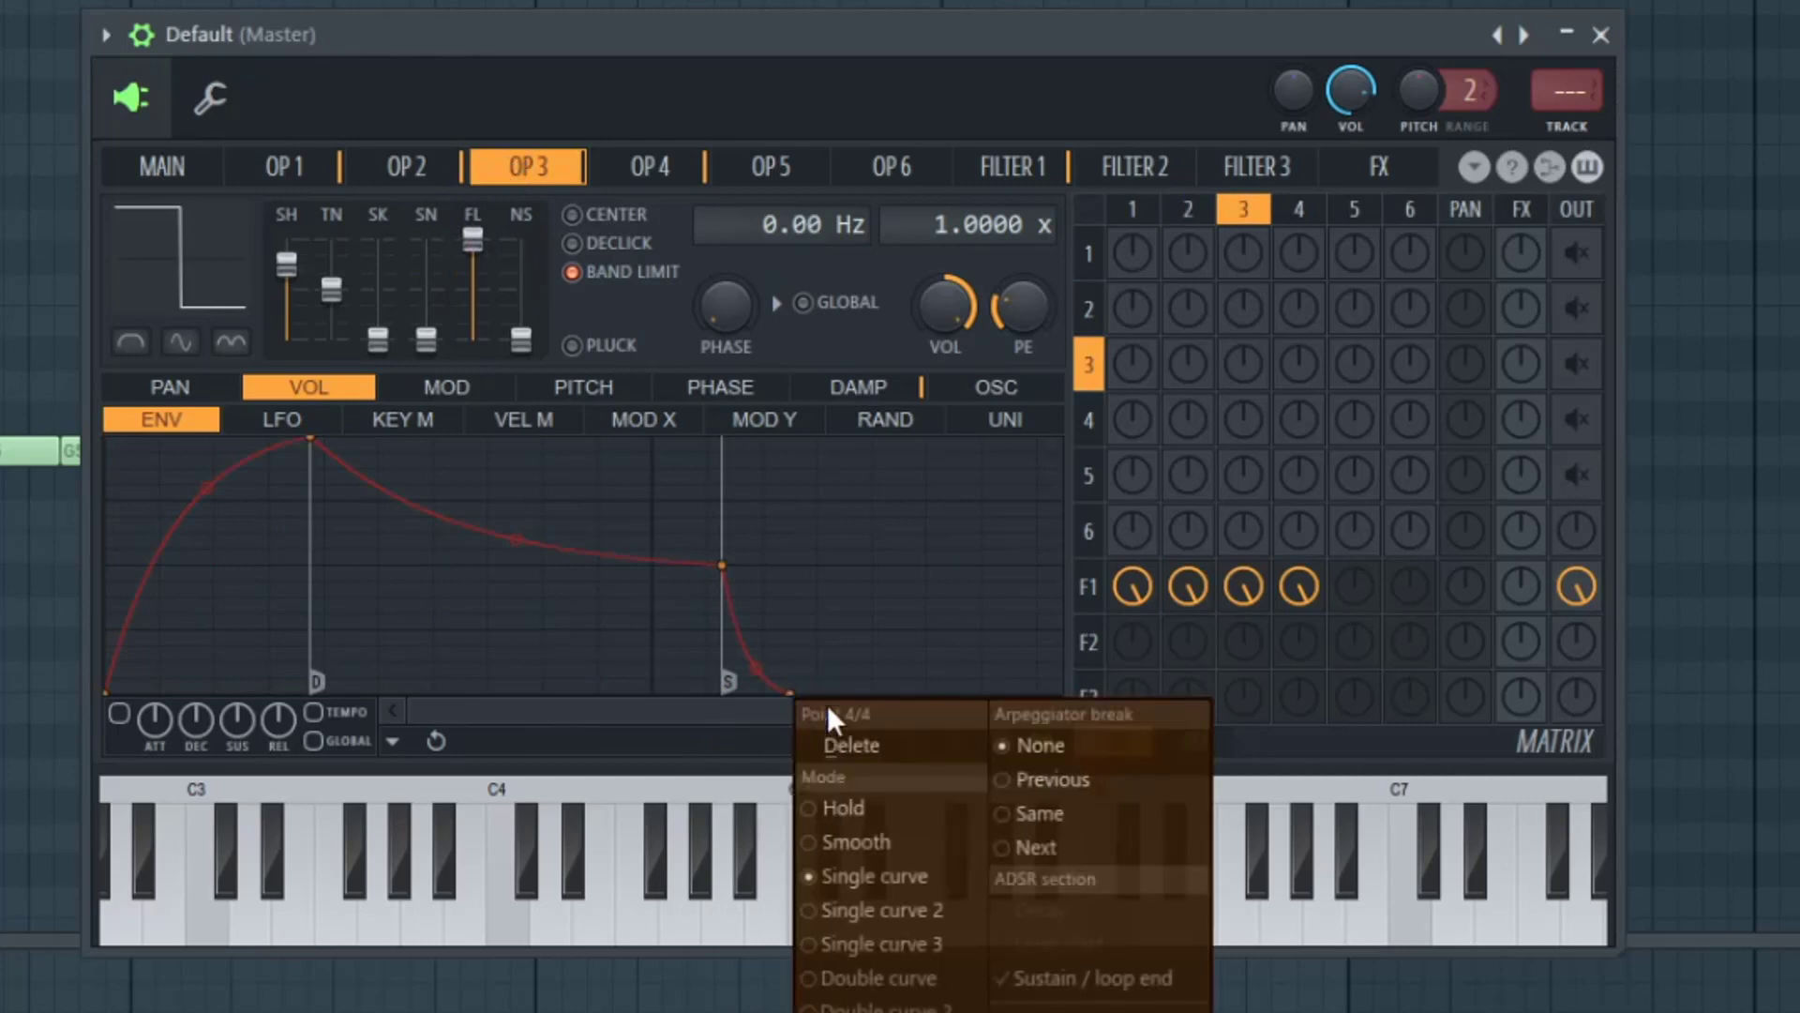
click(840, 743)
drag(117, 694, 73, 405)
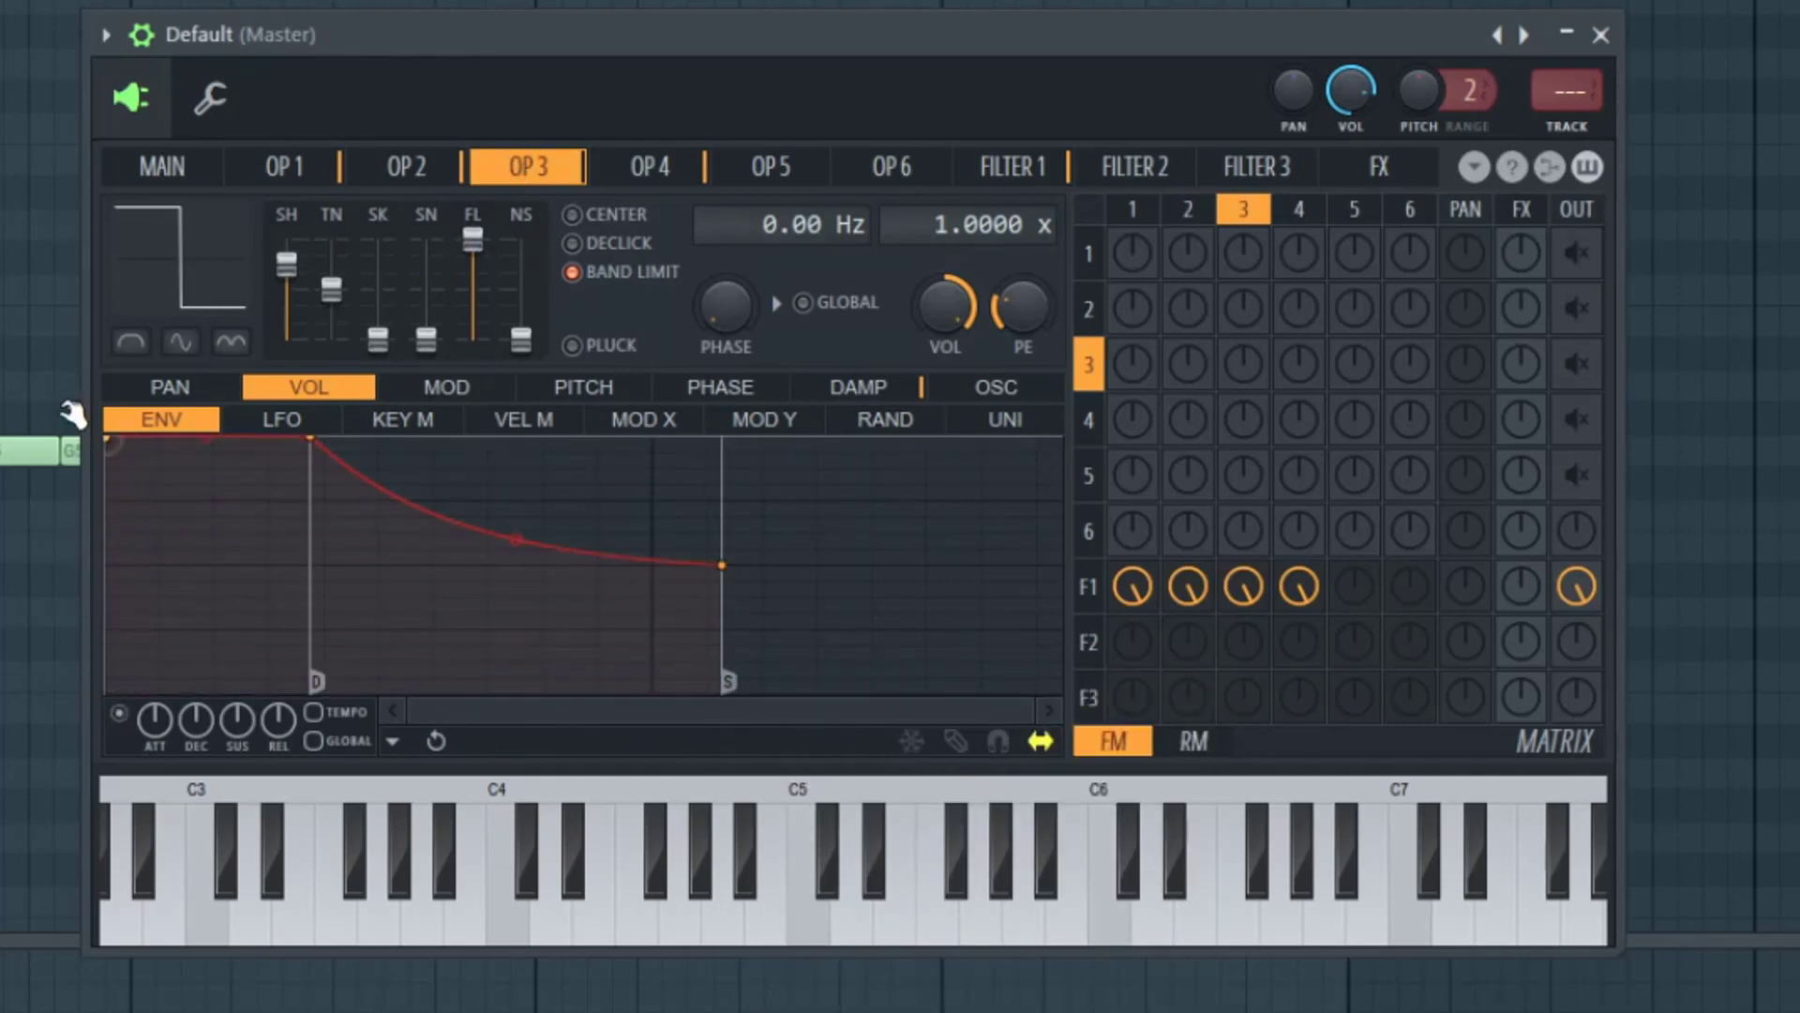
drag(310, 438, 539, 746)
drag(949, 569, 647, 753)
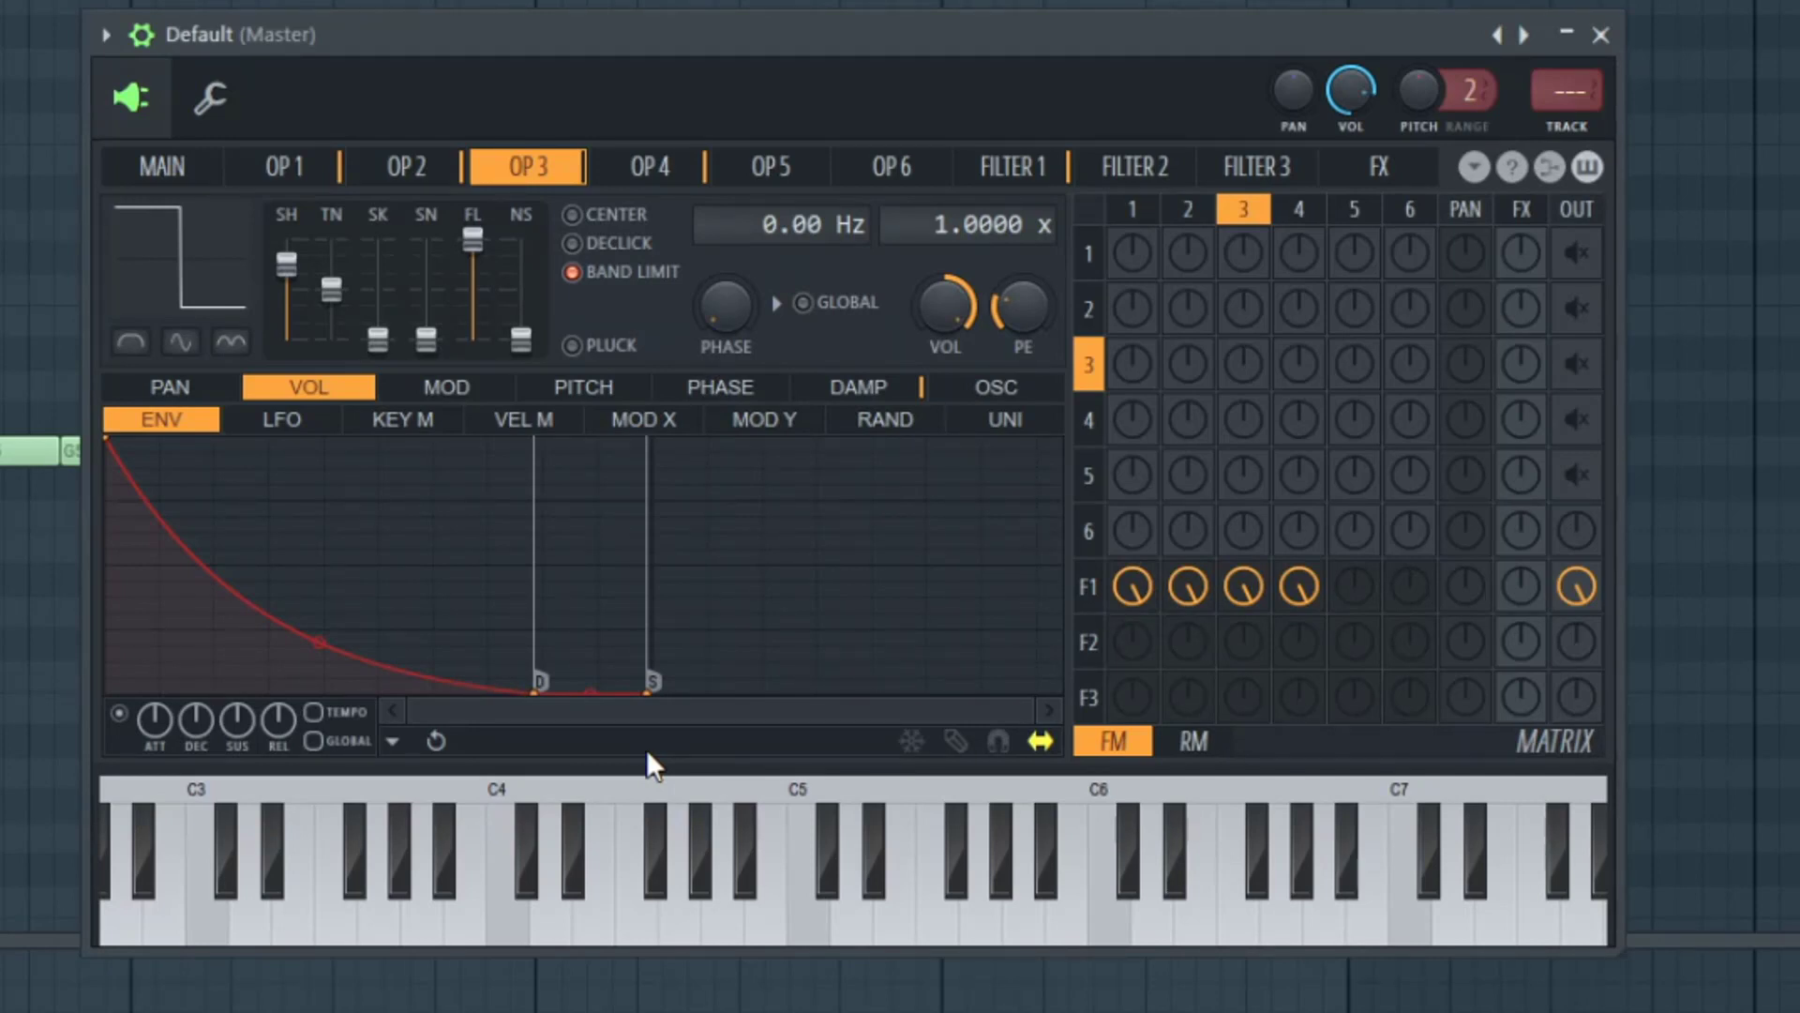
key(space)
Turn on global phase for operators 3, 2, 1 and 4.
click(827, 308)
click(426, 171)
click(804, 310)
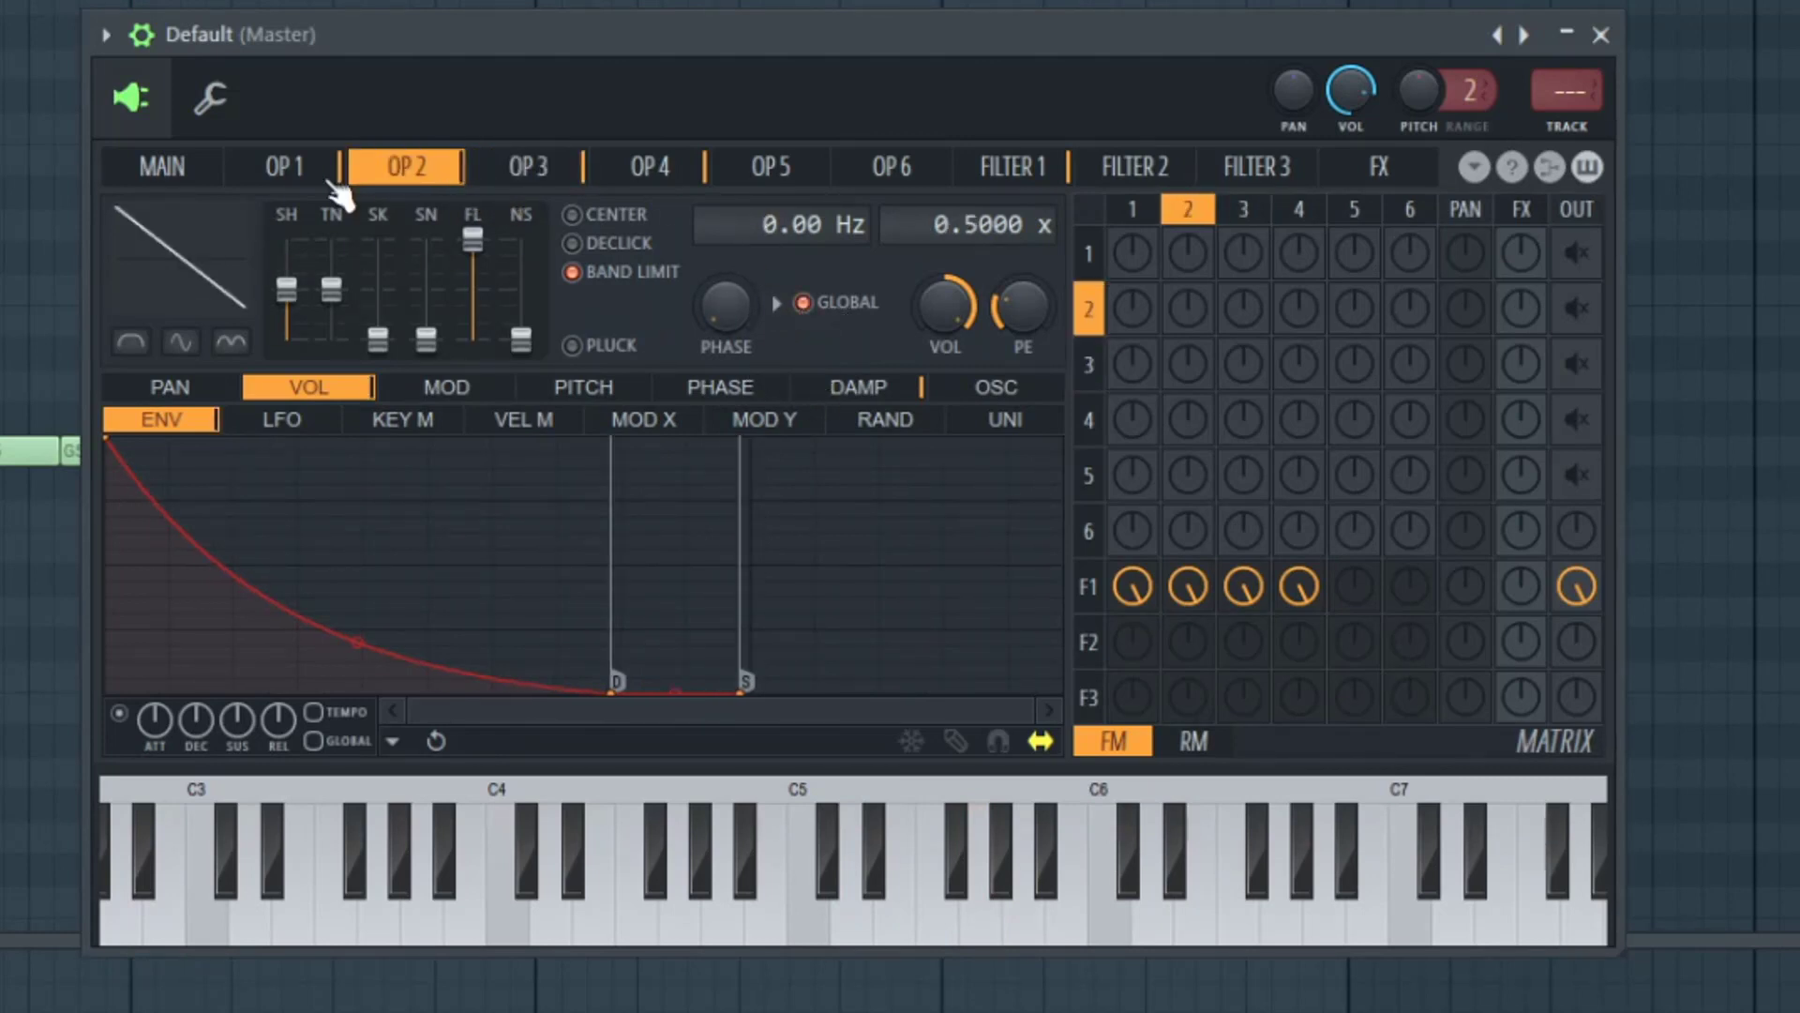
click(298, 170)
click(805, 305)
click(764, 169)
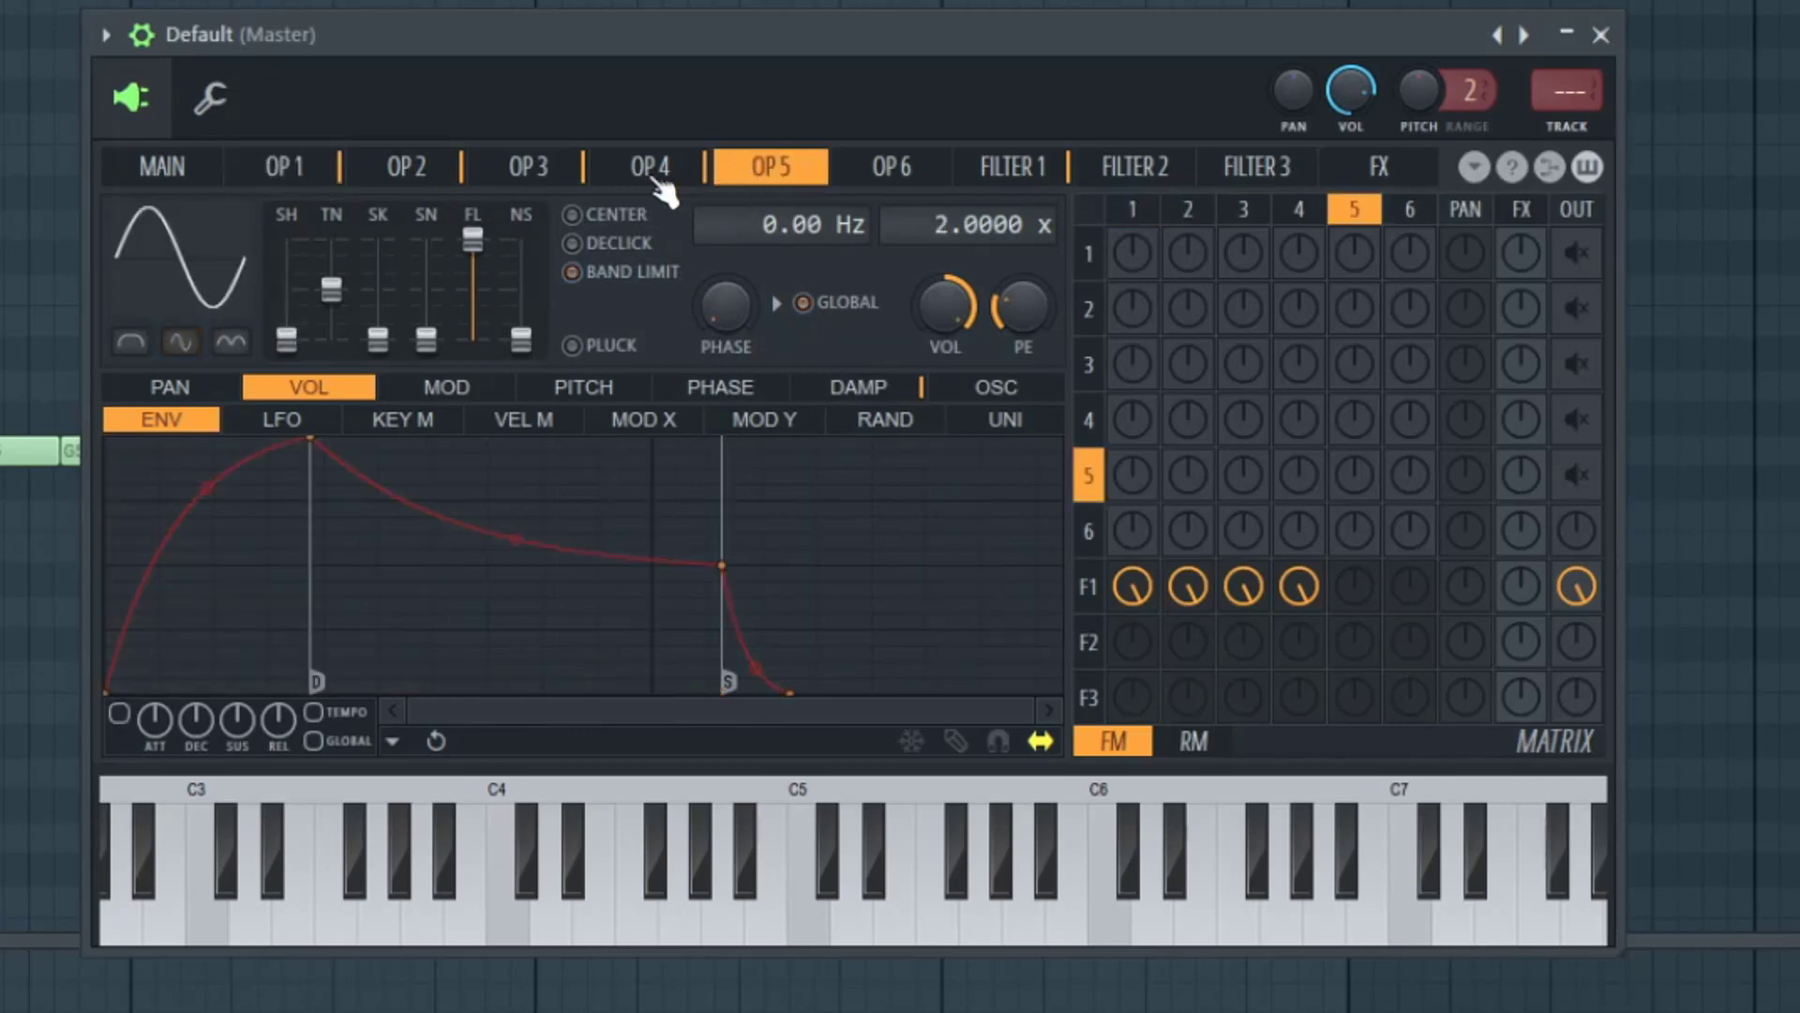
click(650, 169)
click(804, 305)
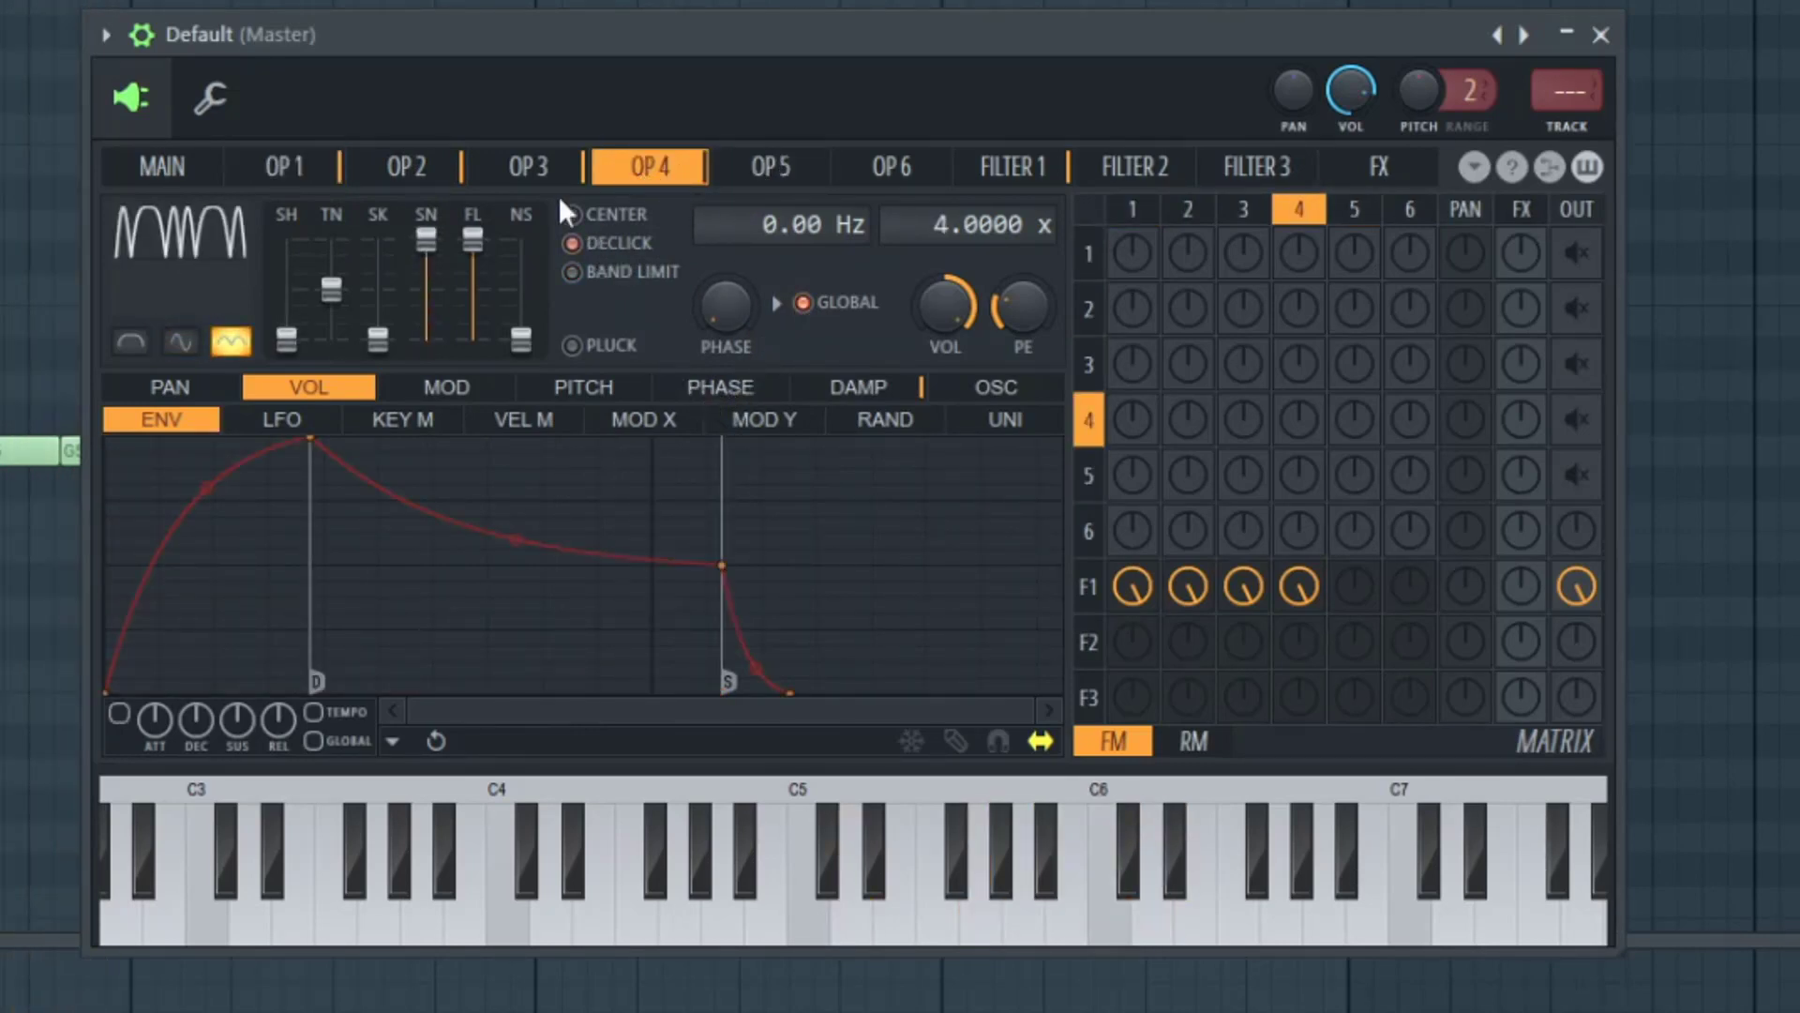
Enable Declick on operators 3, 2 and 1, add Center on operator 1, and turn off Band Limit on operators 2 and 1.
click(528, 169)
click(424, 170)
click(605, 244)
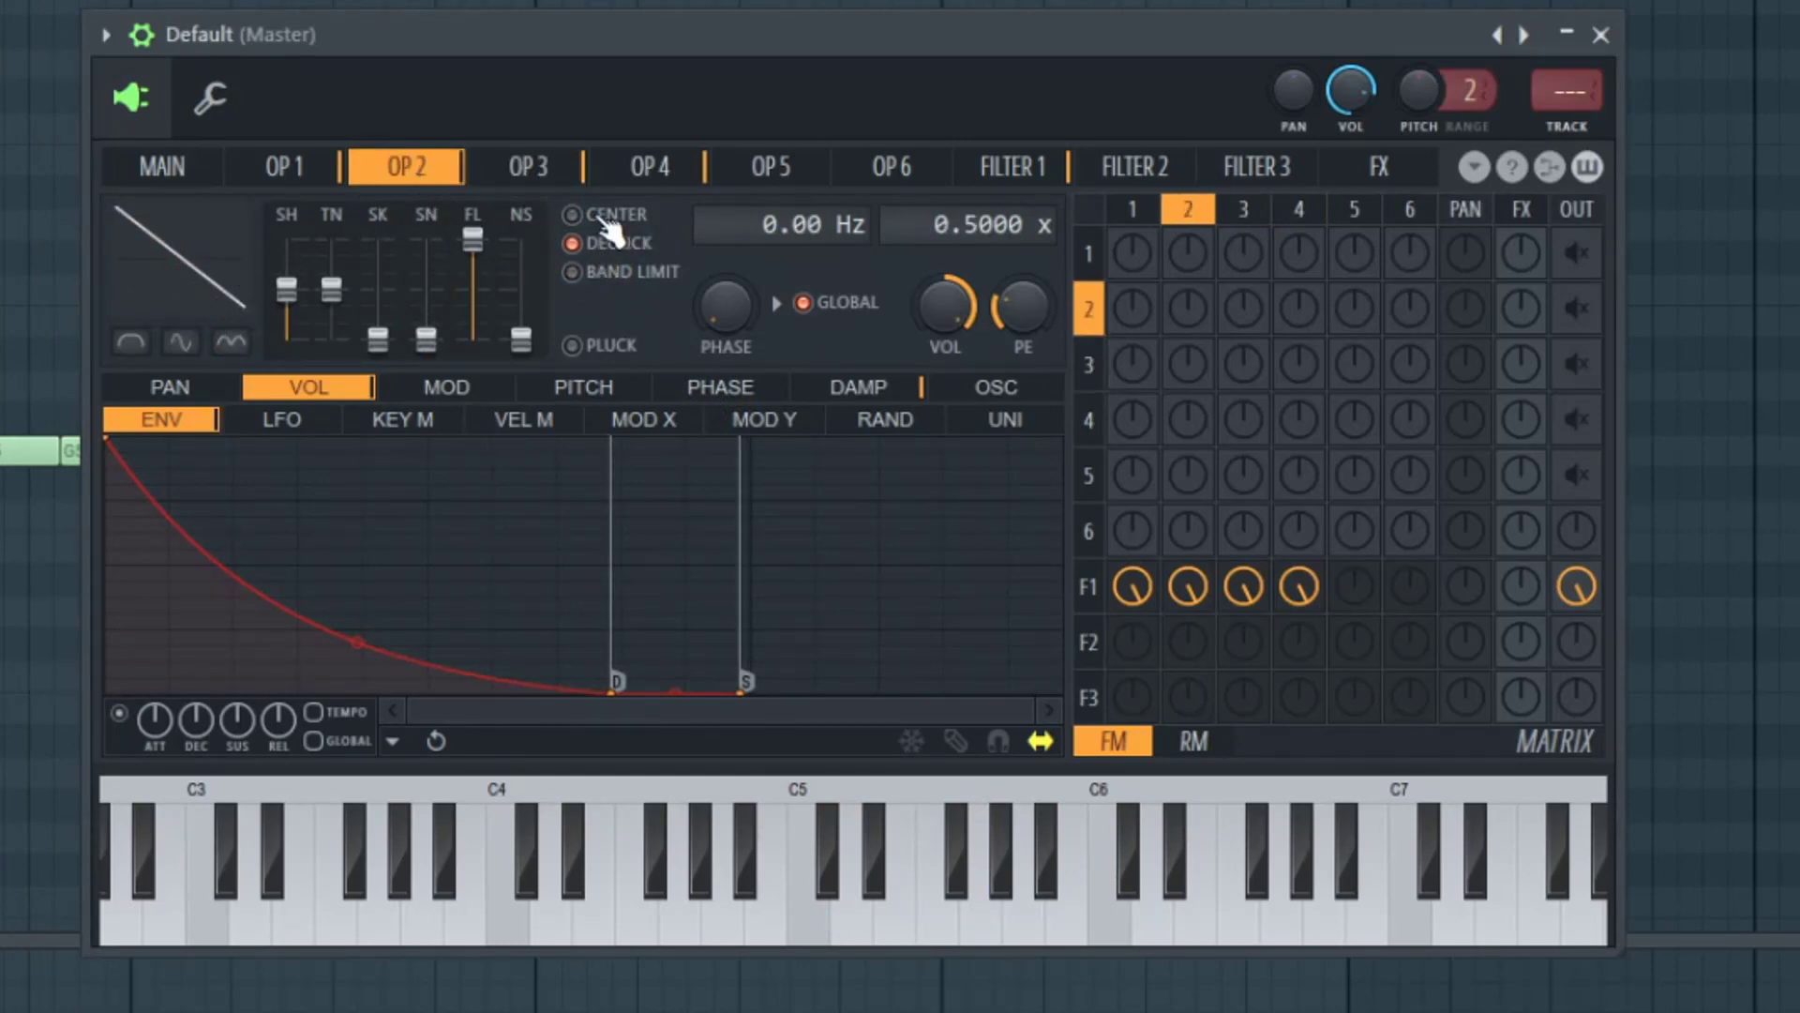
click(302, 172)
click(572, 215)
click(572, 242)
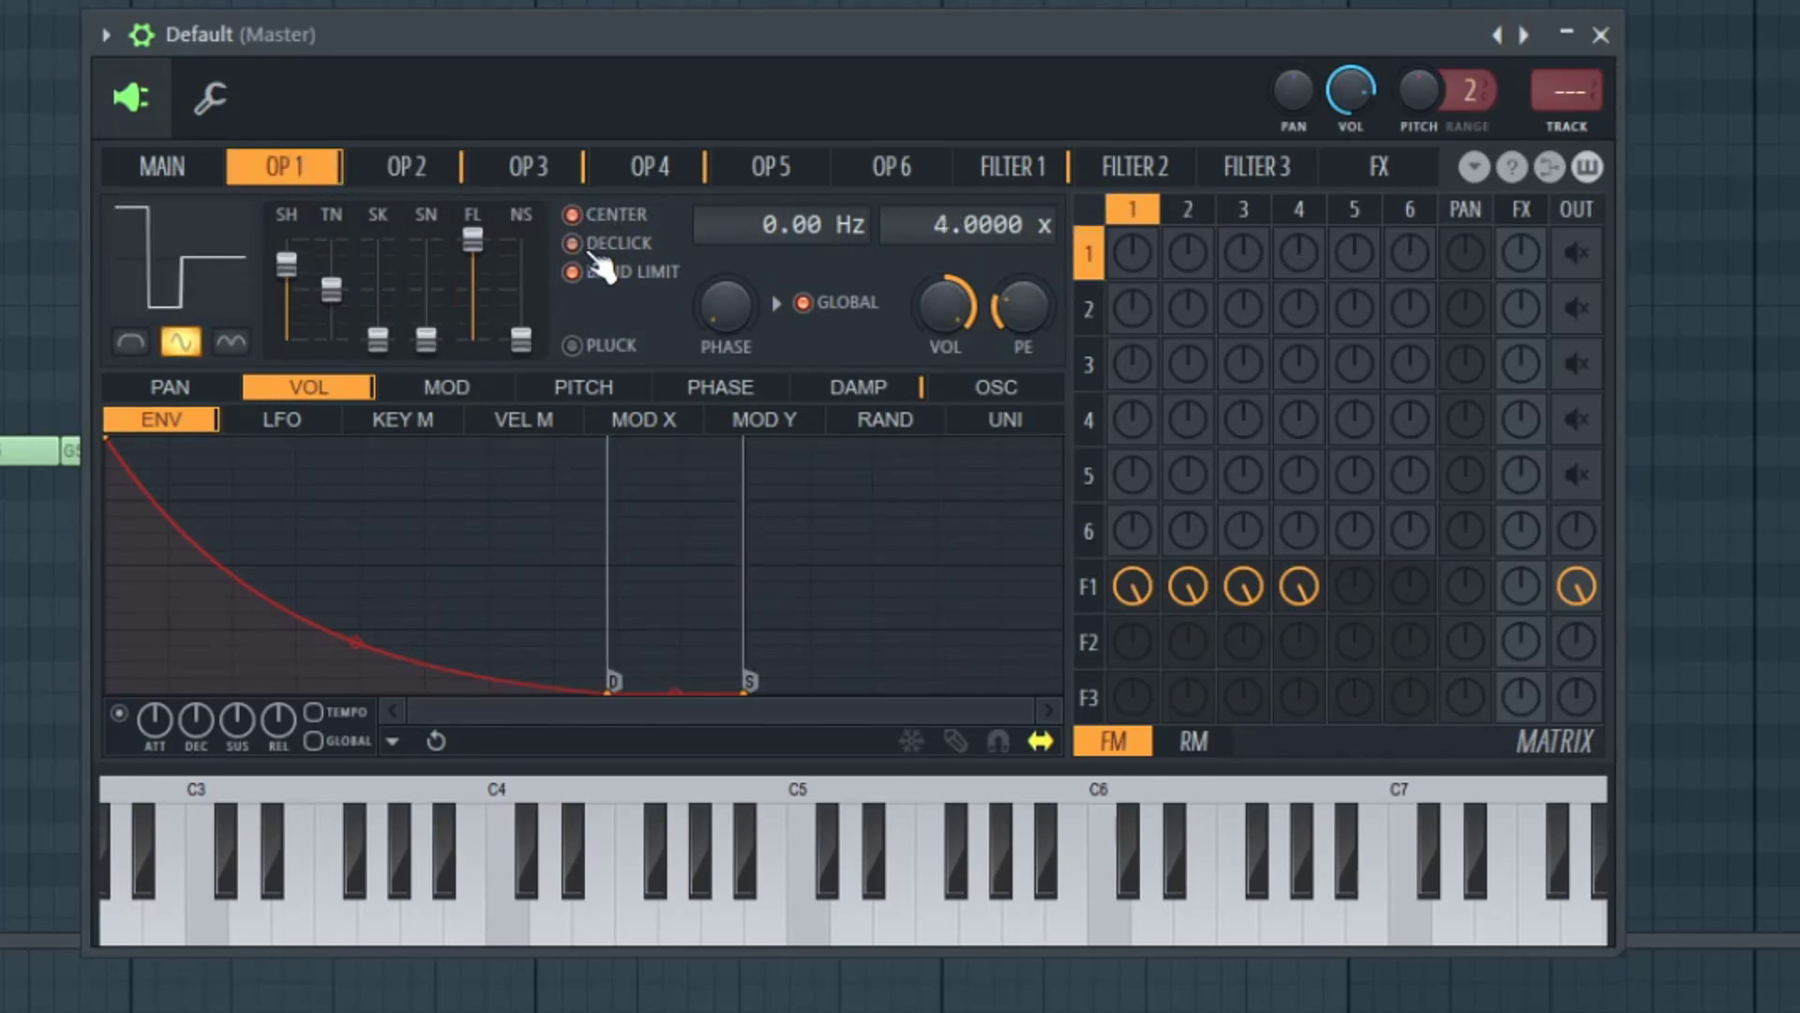
click(571, 272)
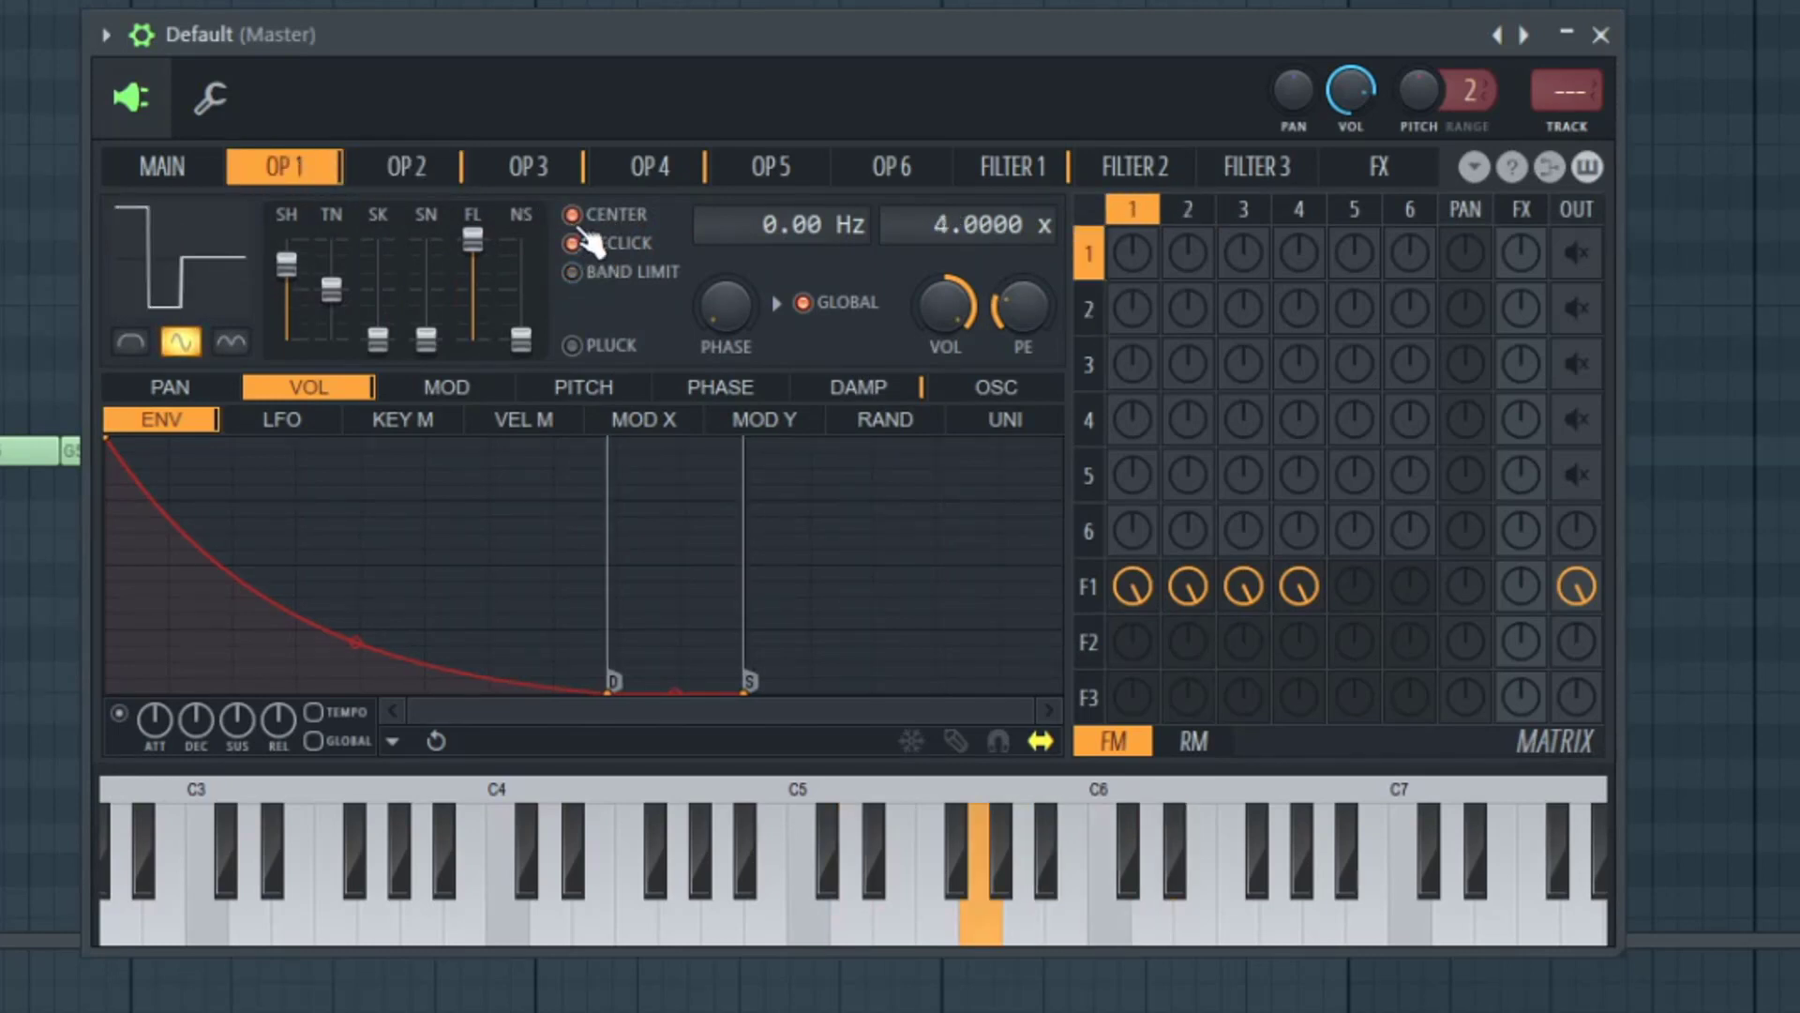
Move the start point of operator 3's pitch envelope slightly above the centre line and delete its decay point.
click(528, 167)
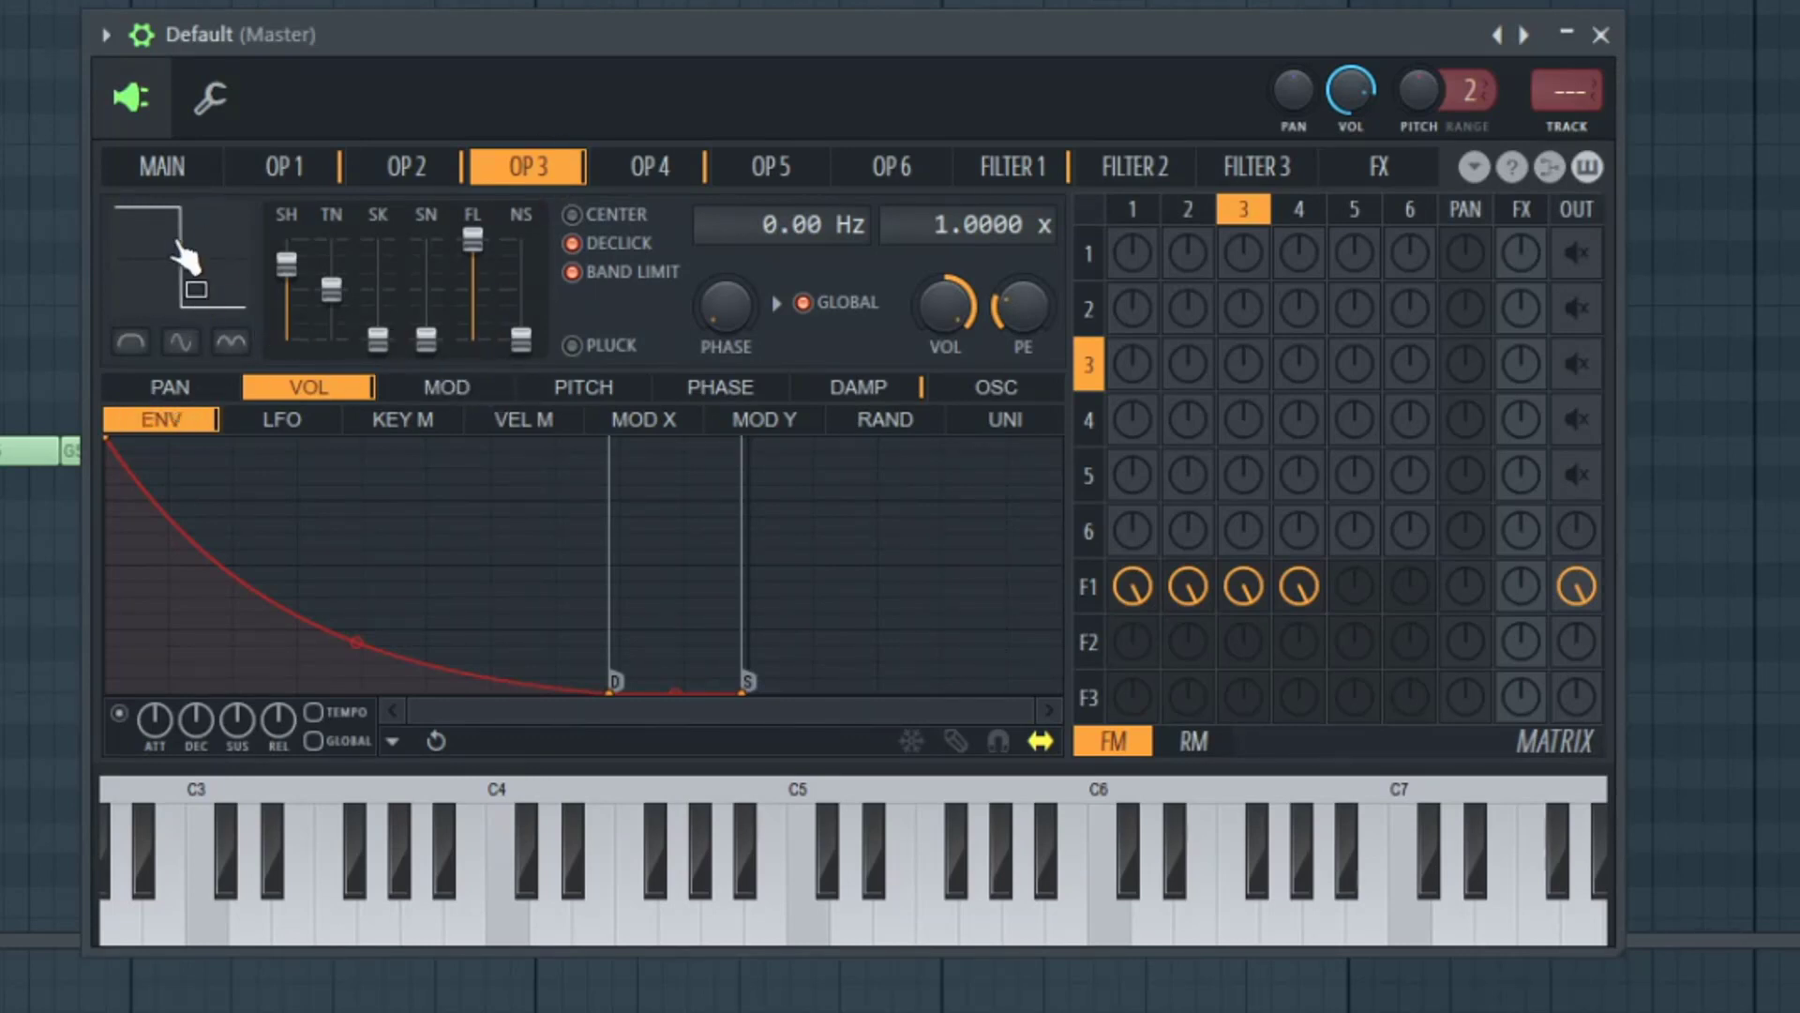
click(583, 389)
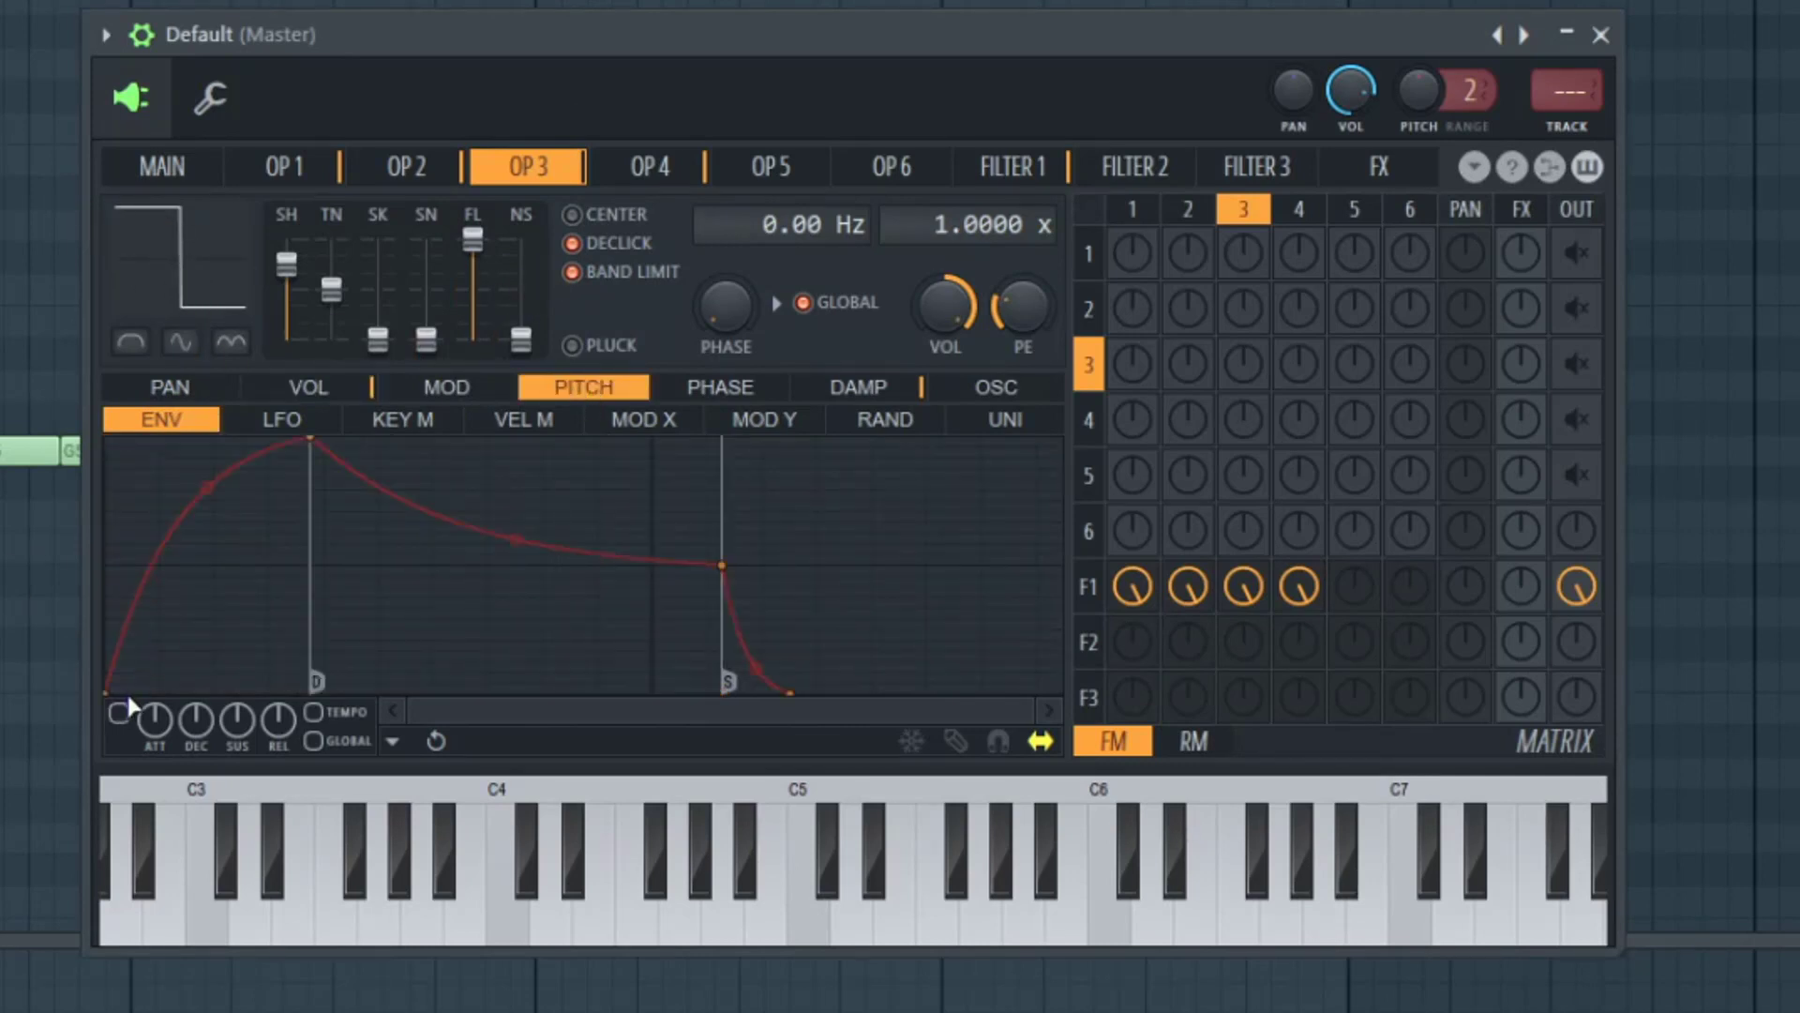
scroll(198, 552, up, 2)
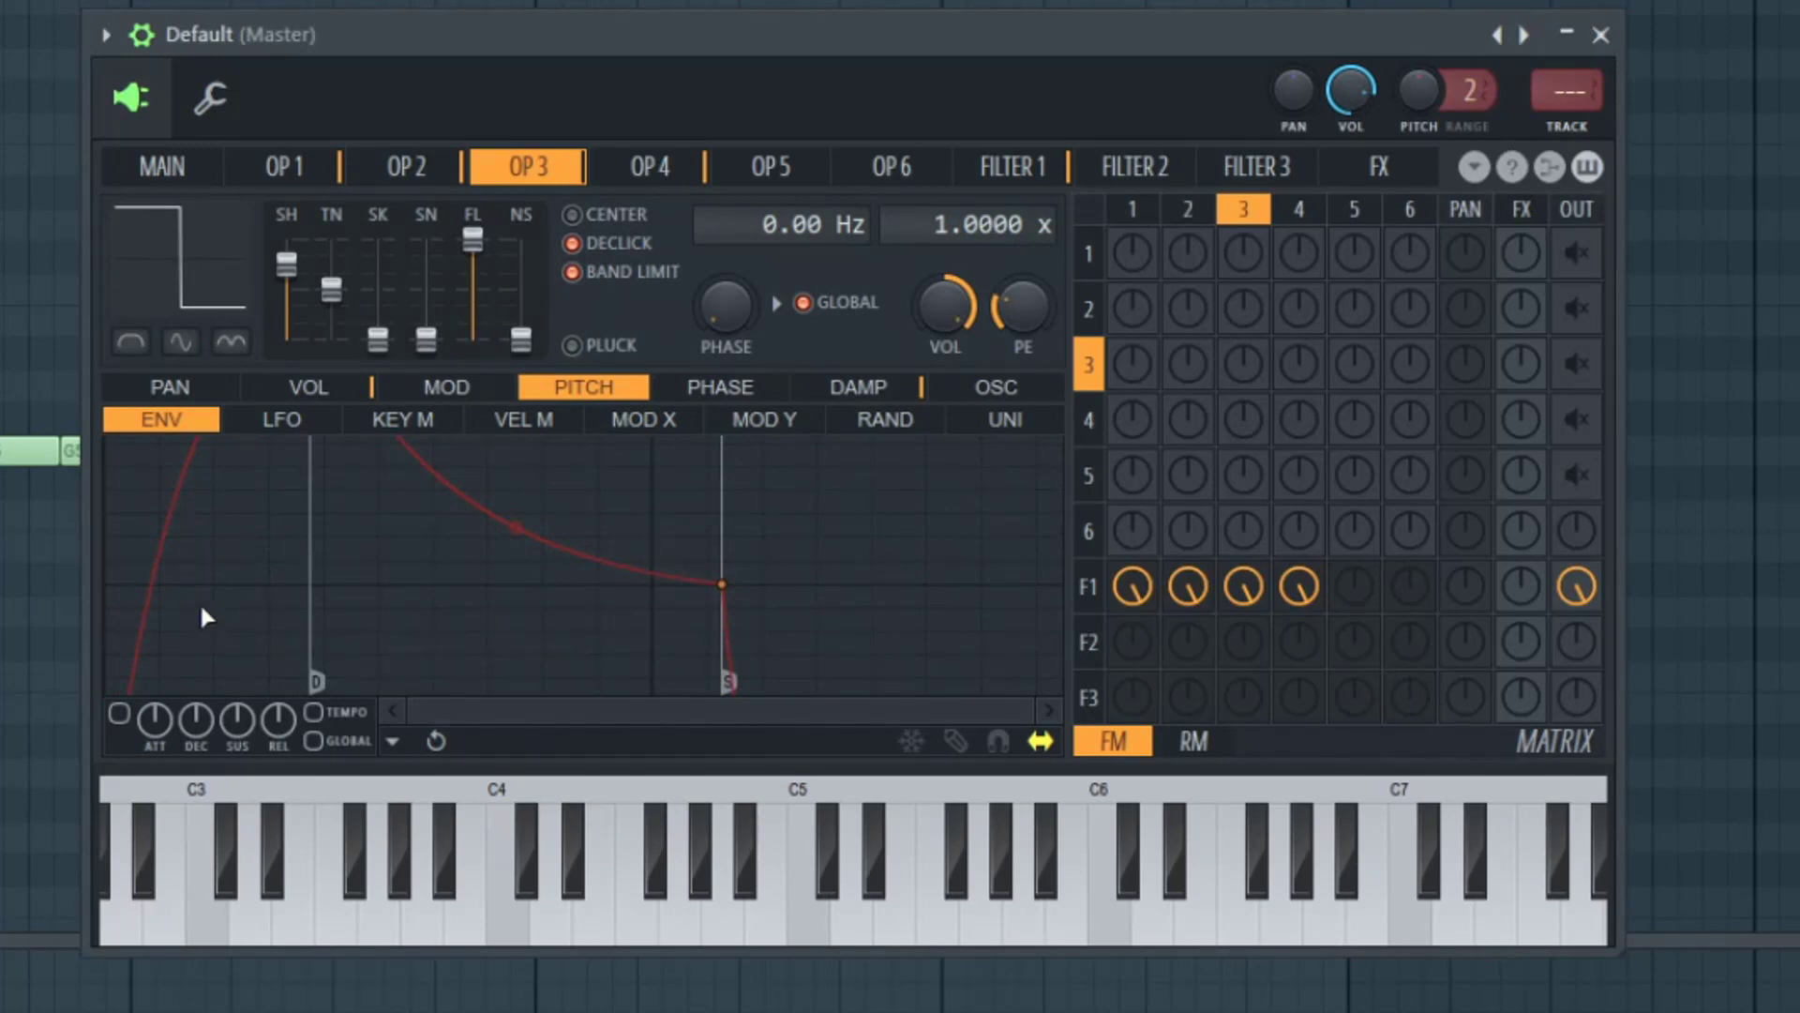
scroll(324, 652, down, 4)
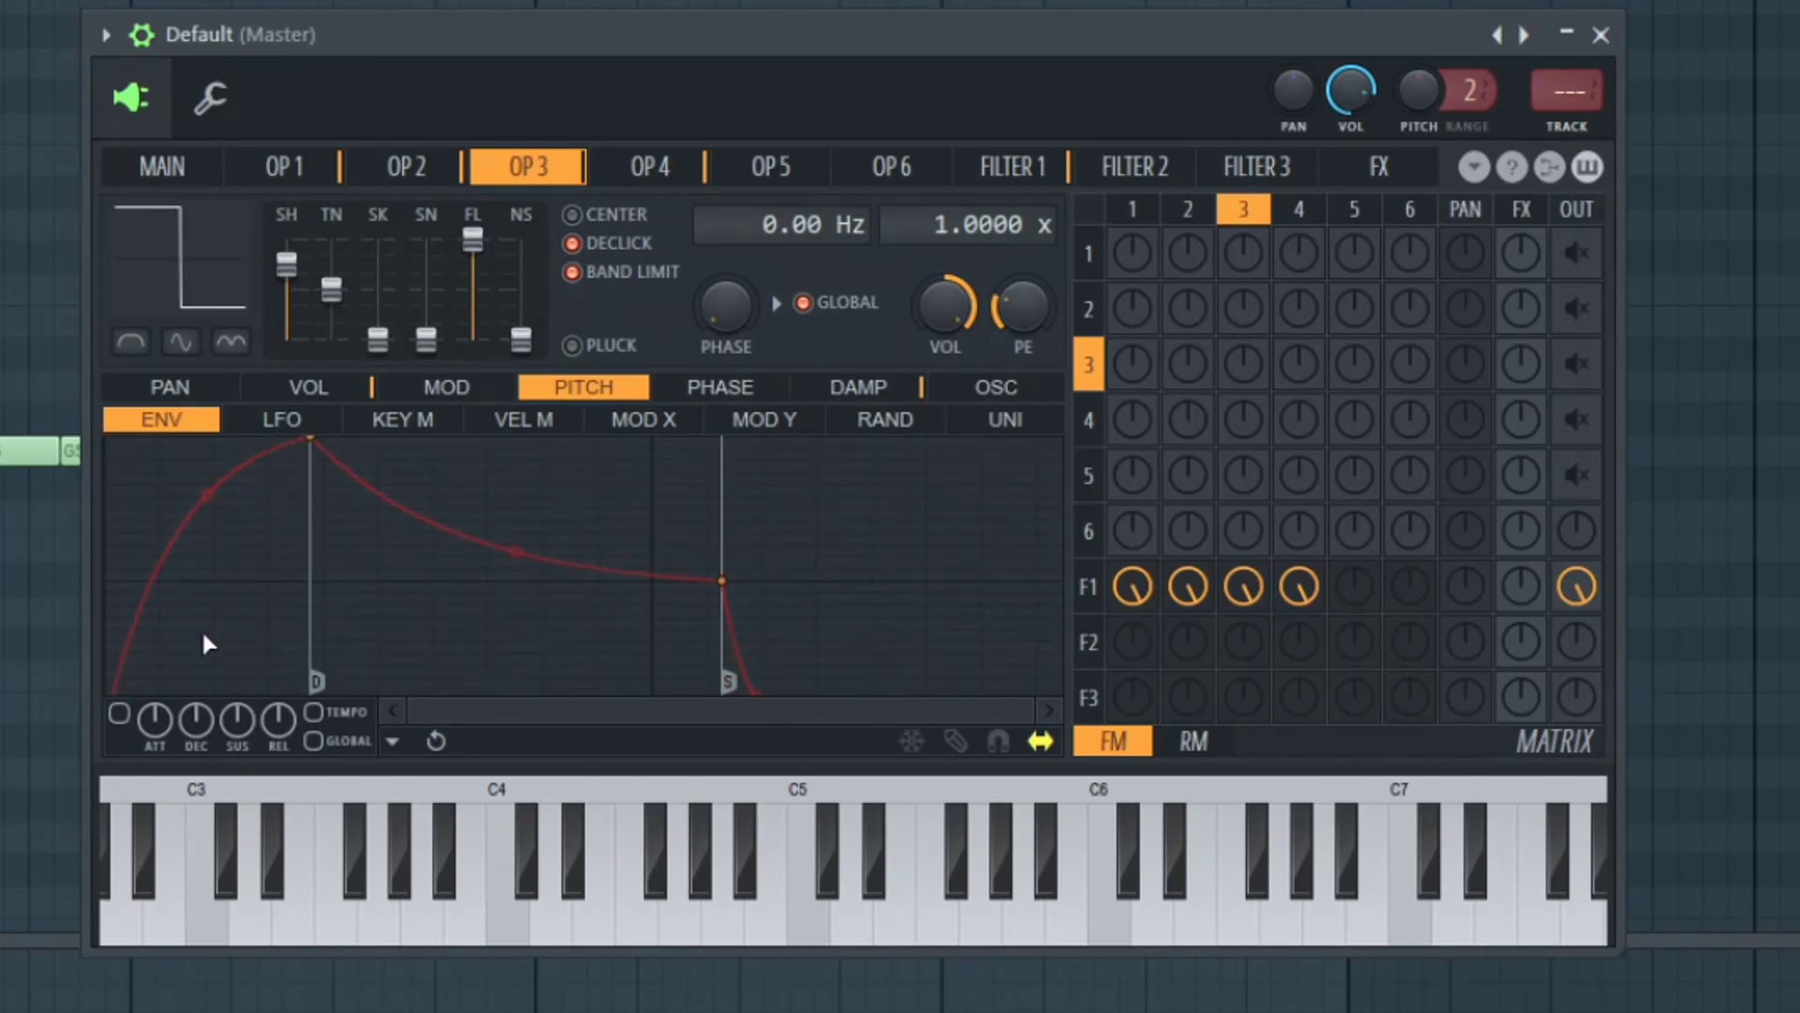
drag(111, 691, 106, 530)
right_click(317, 441)
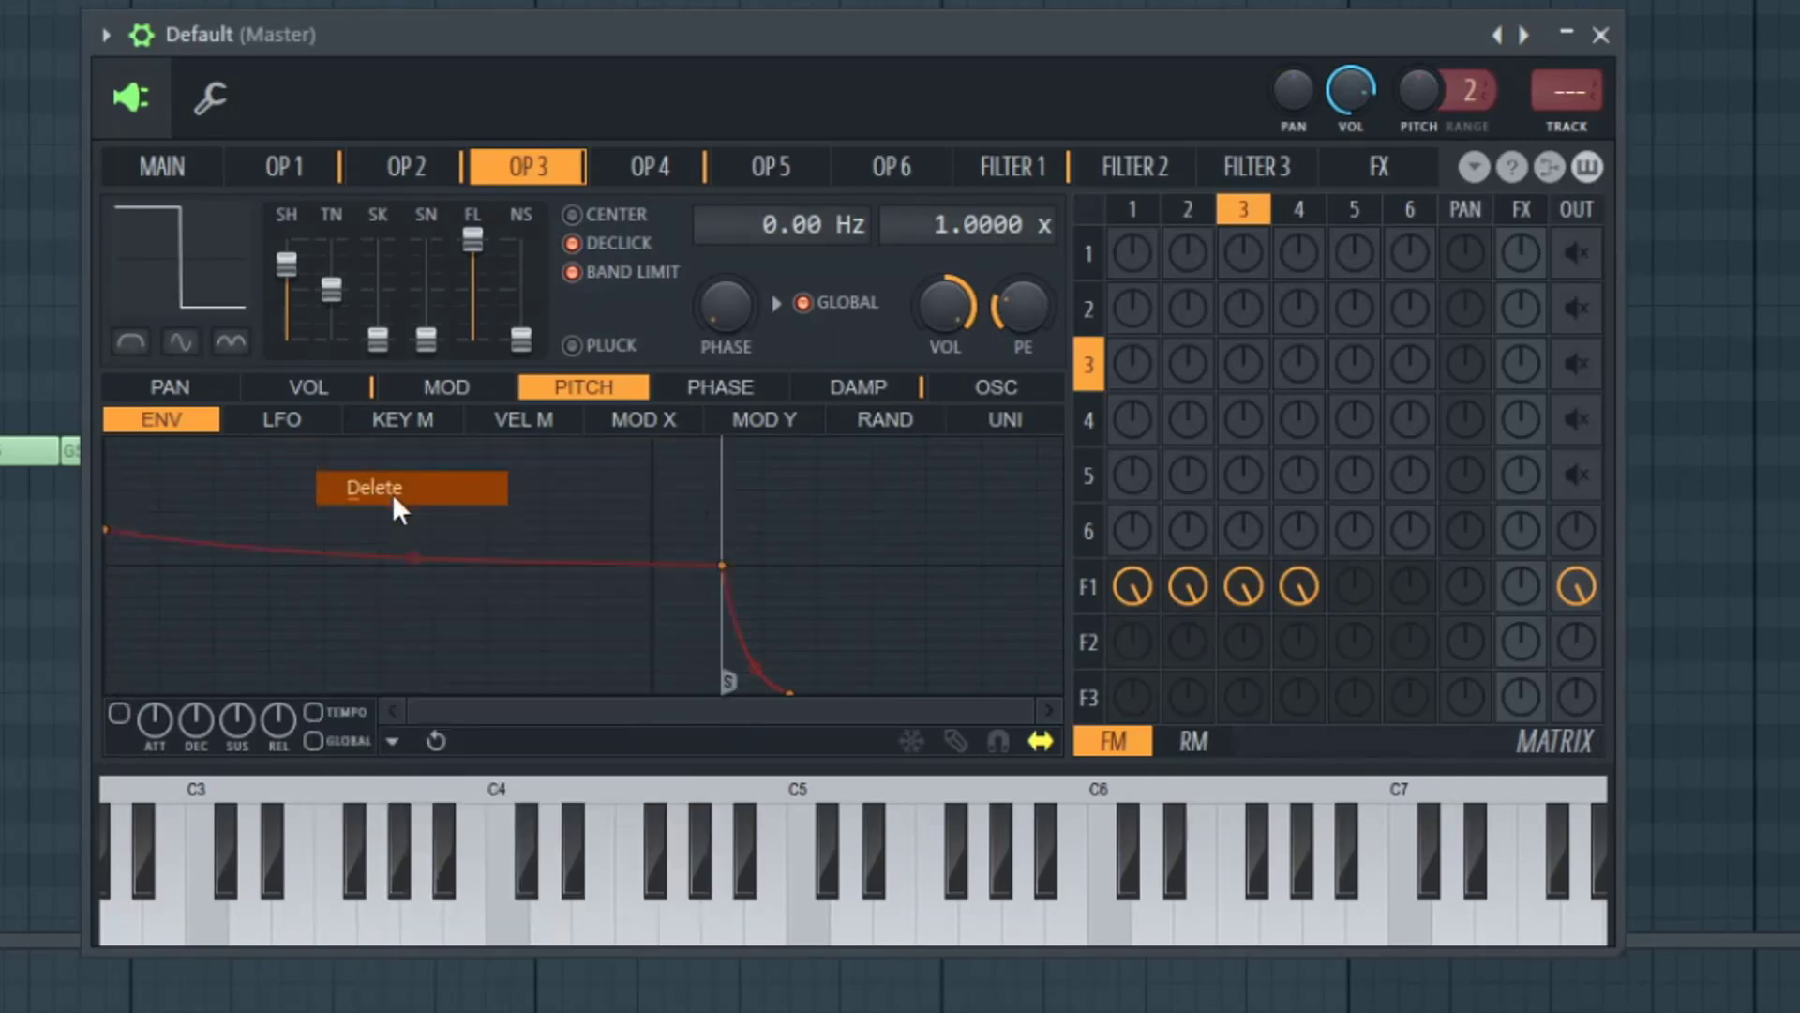
click(391, 495)
Delete the sustain and release points of operator 3's pitch envelope, enable it, and raise the remaining start point above centre.
right_click(733, 566)
click(808, 617)
right_click(811, 692)
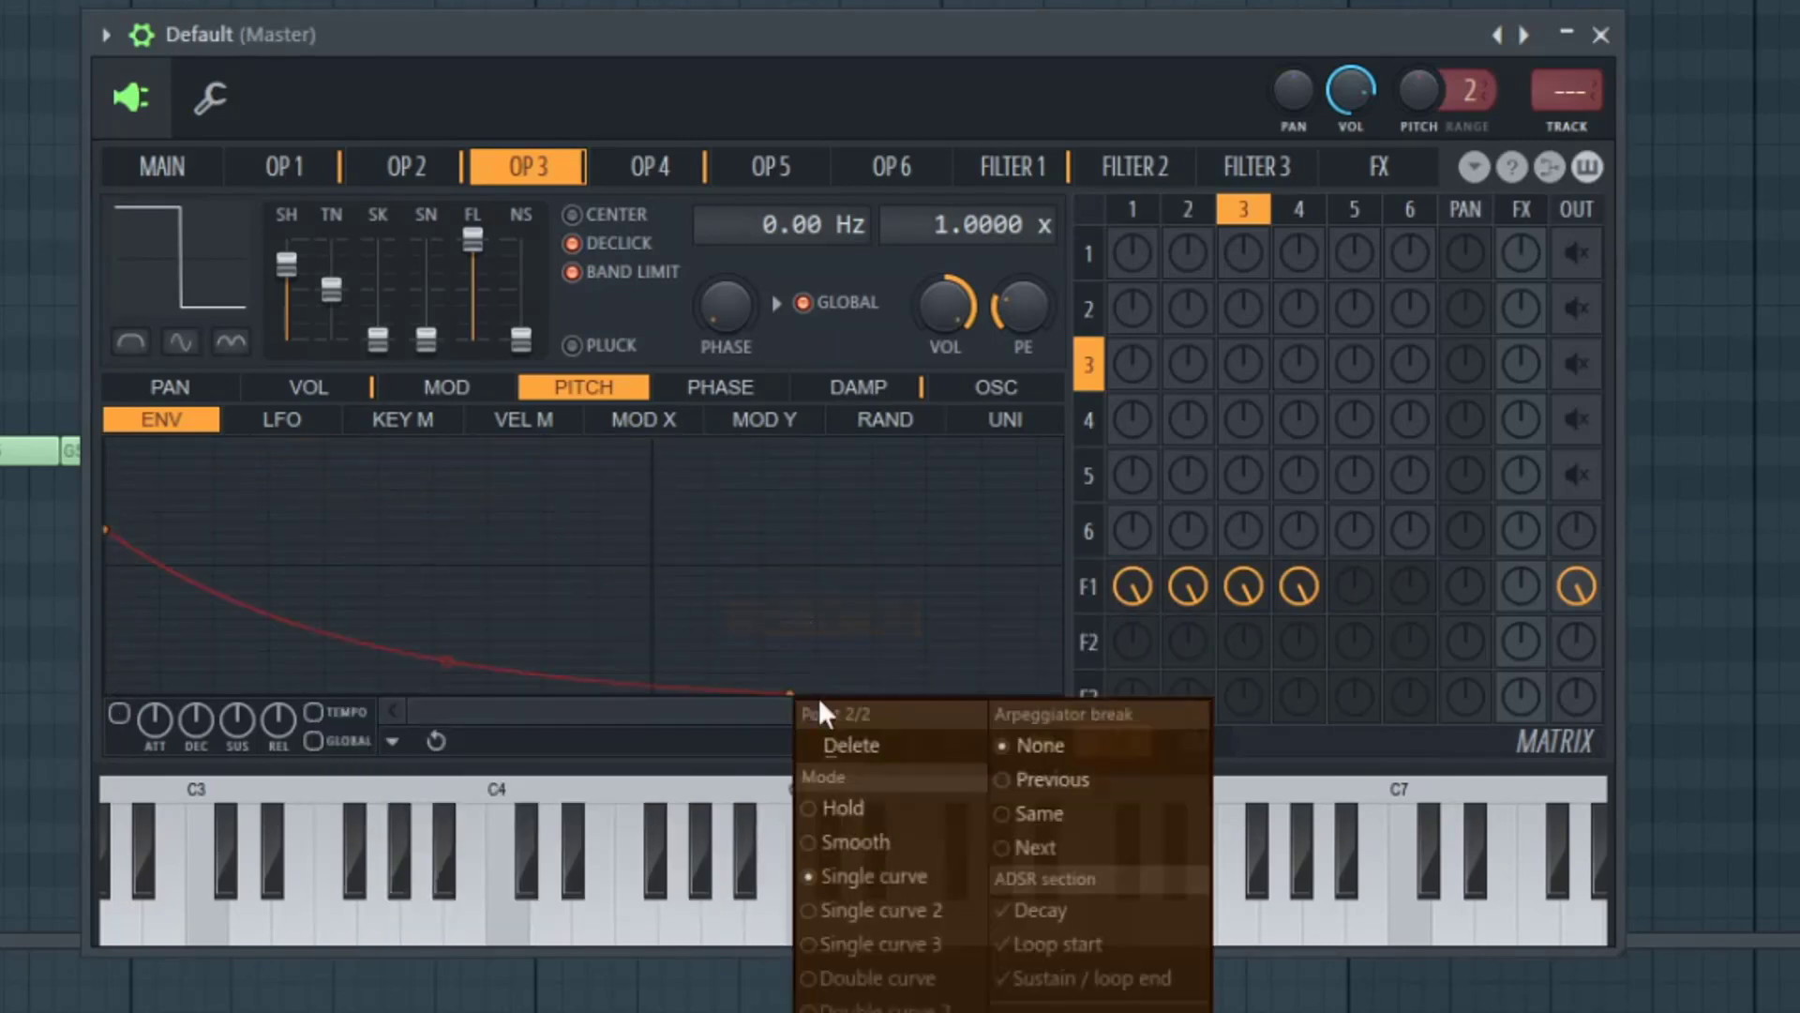
key(Escape)
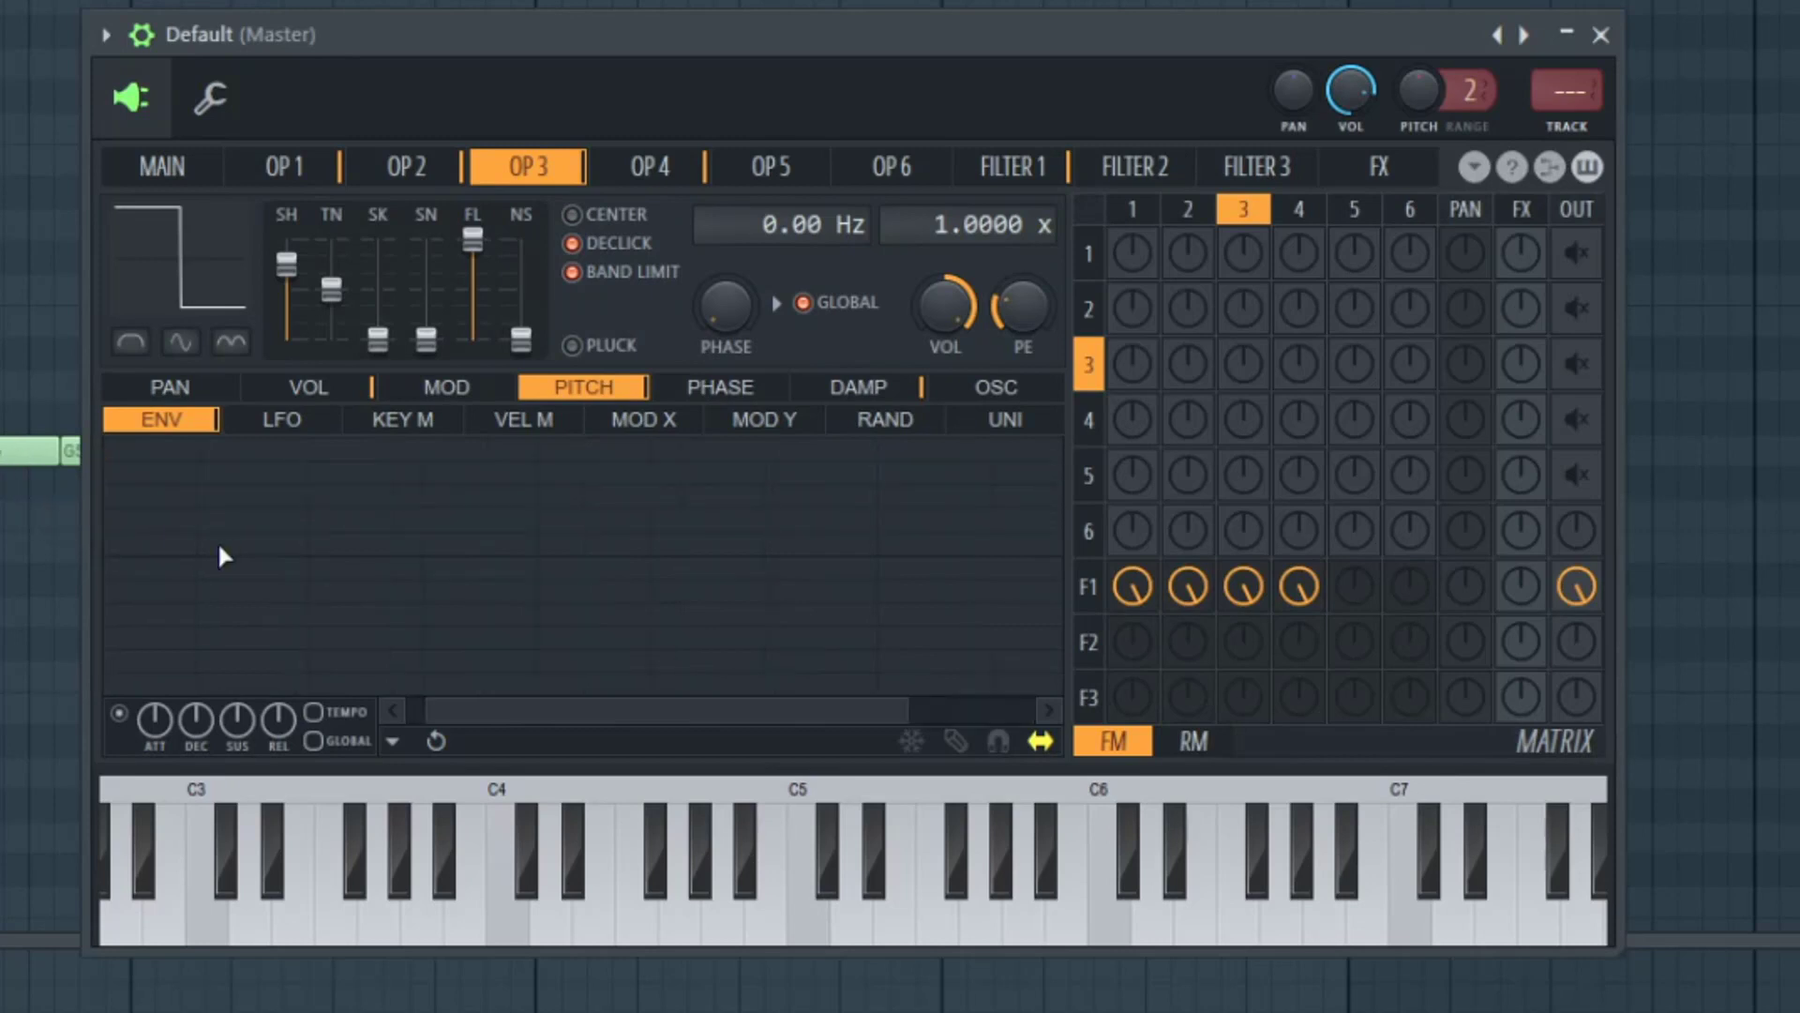
drag(105, 589, 64, 496)
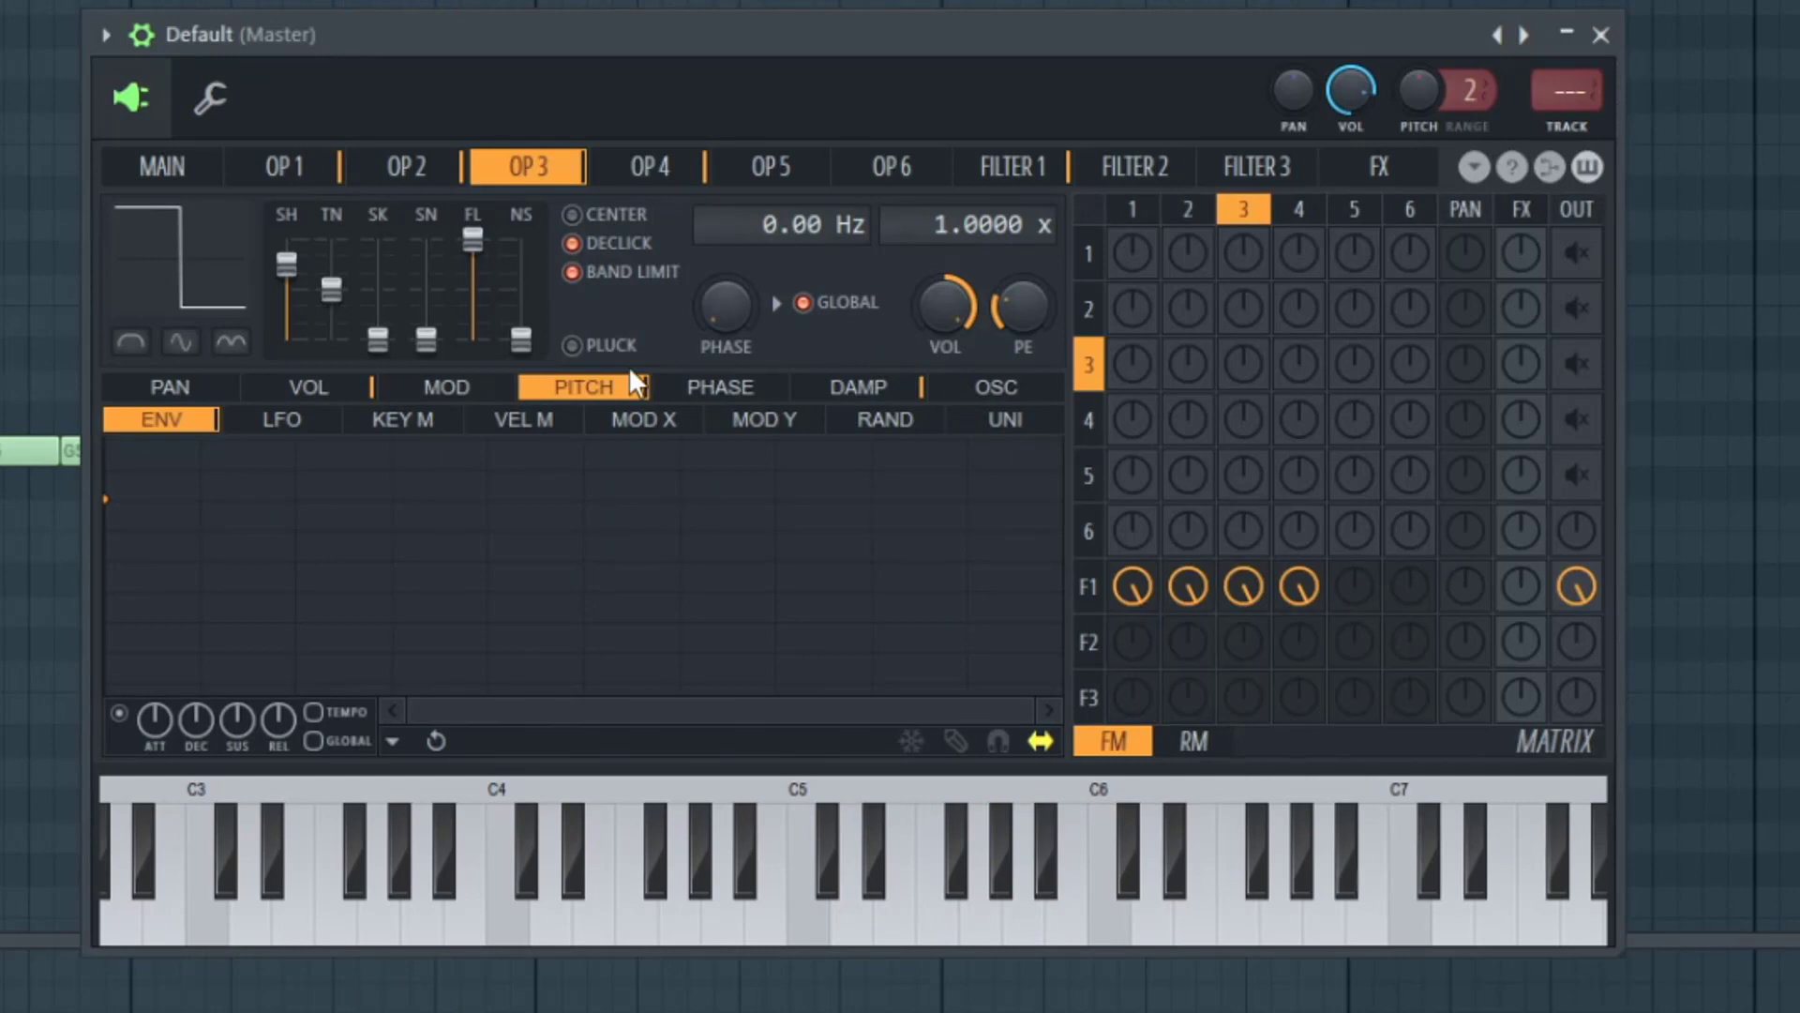
Lower the main pitch slider to its minimum, set the unison order to 5, and slightly adjust the unison phase and volume.
click(200, 165)
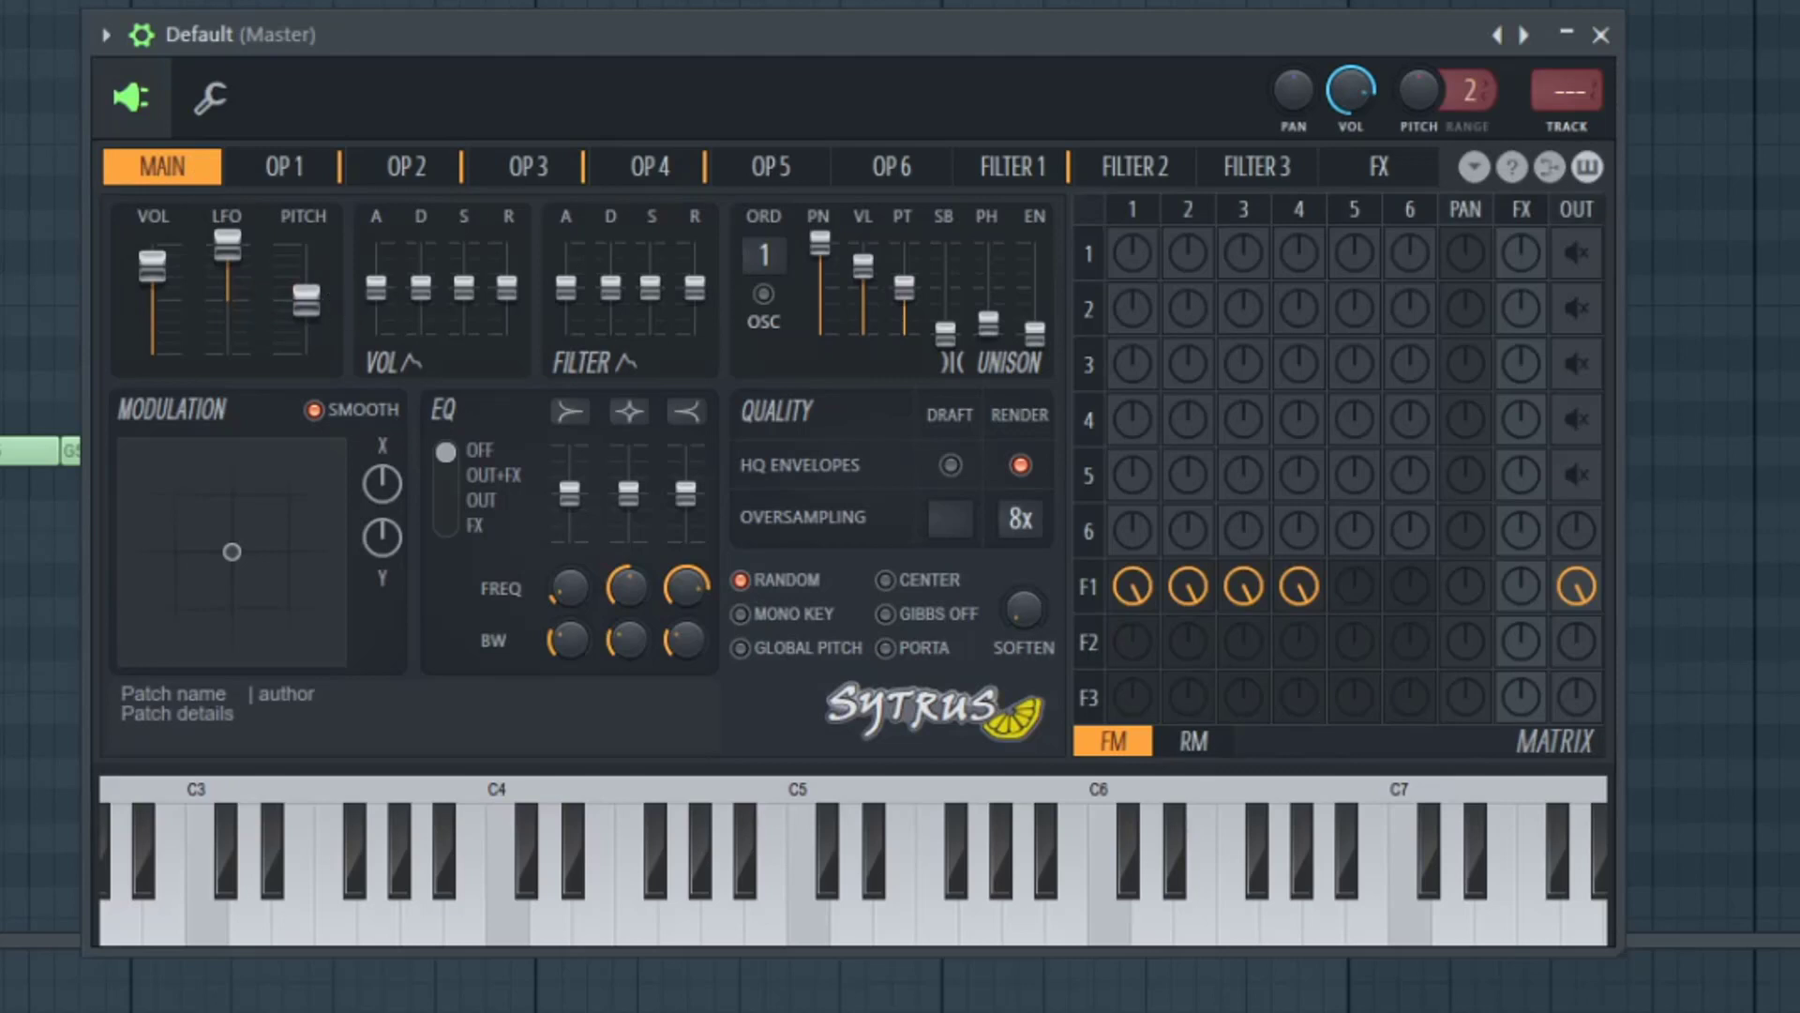
drag(305, 300, 337, 366)
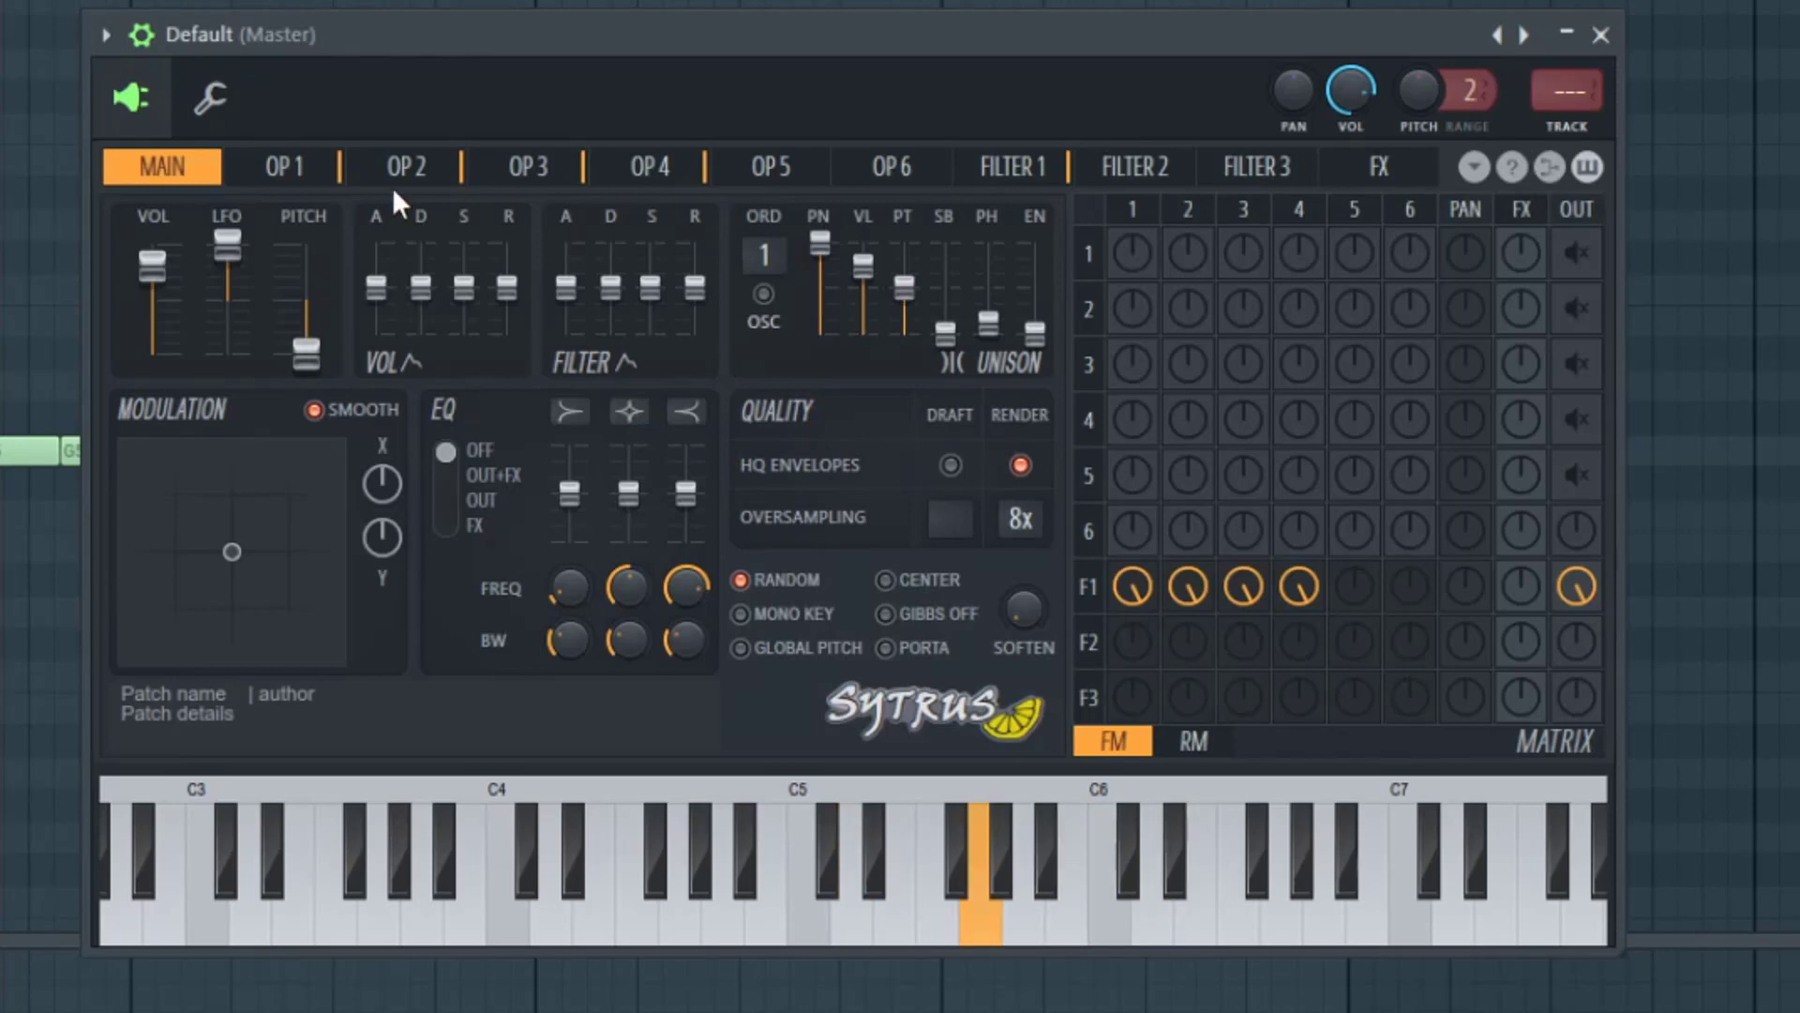
drag(750, 244, 750, 211)
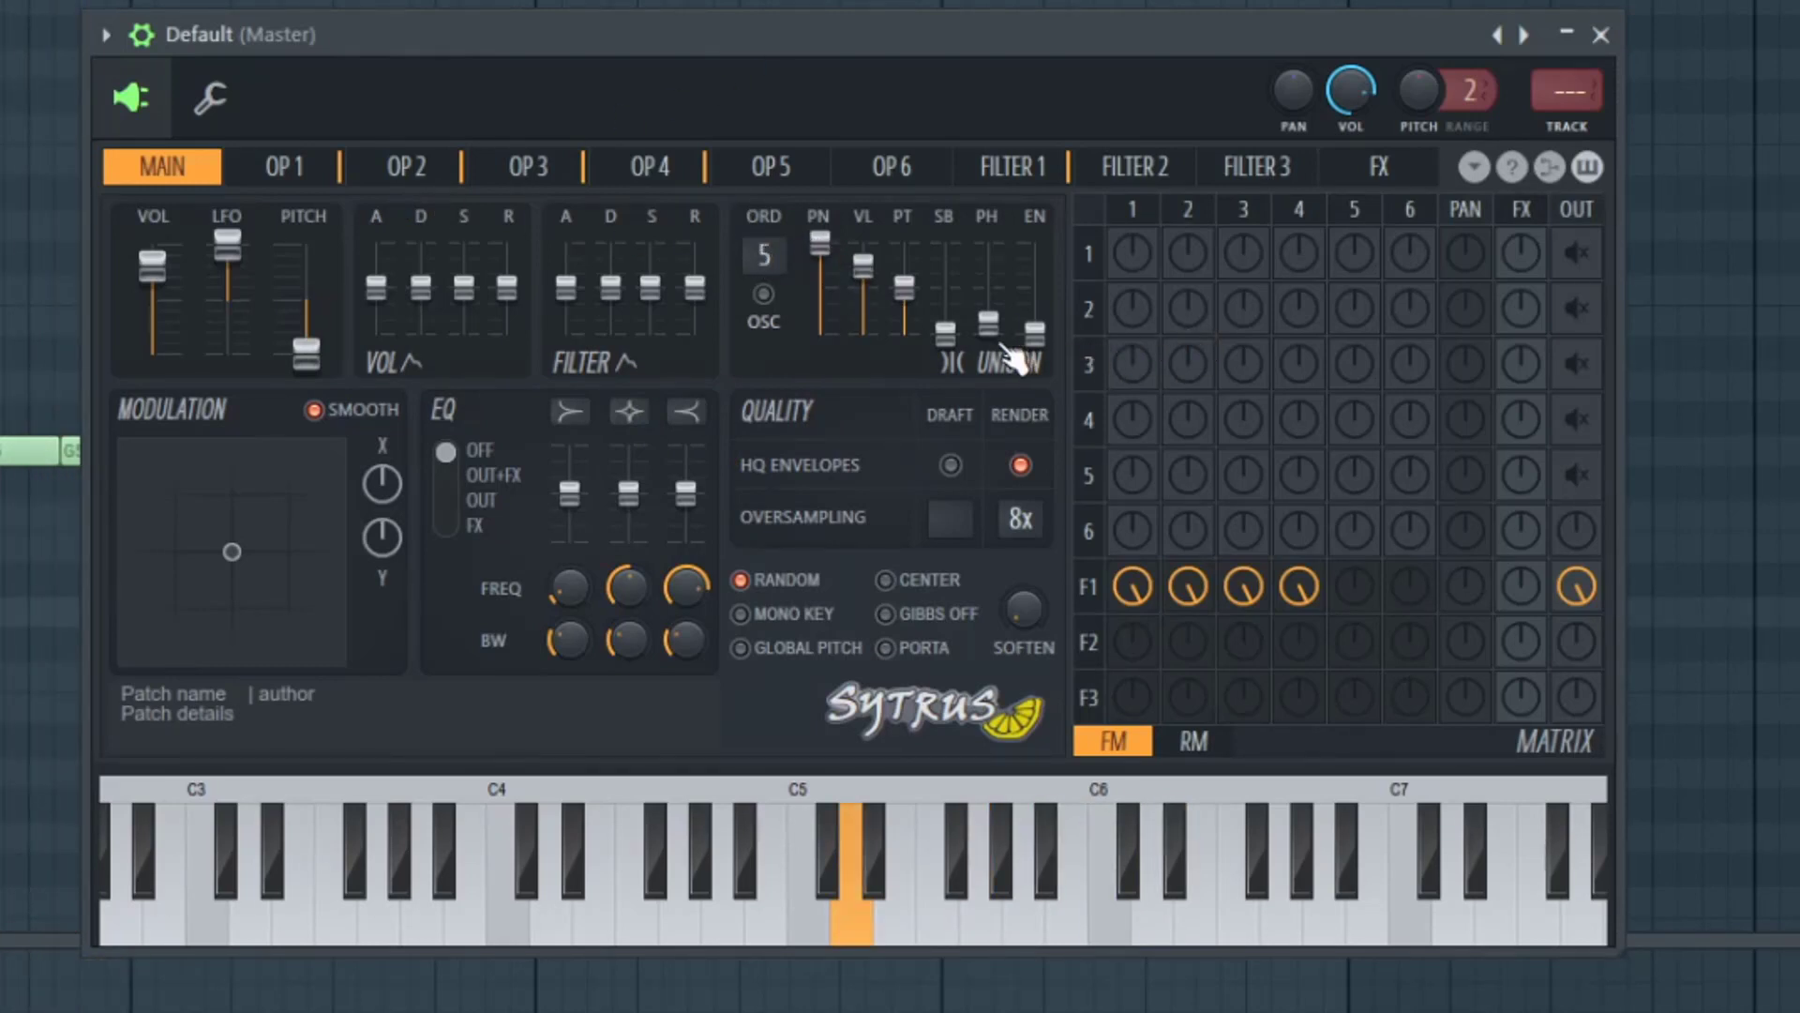
drag(988, 324, 988, 295)
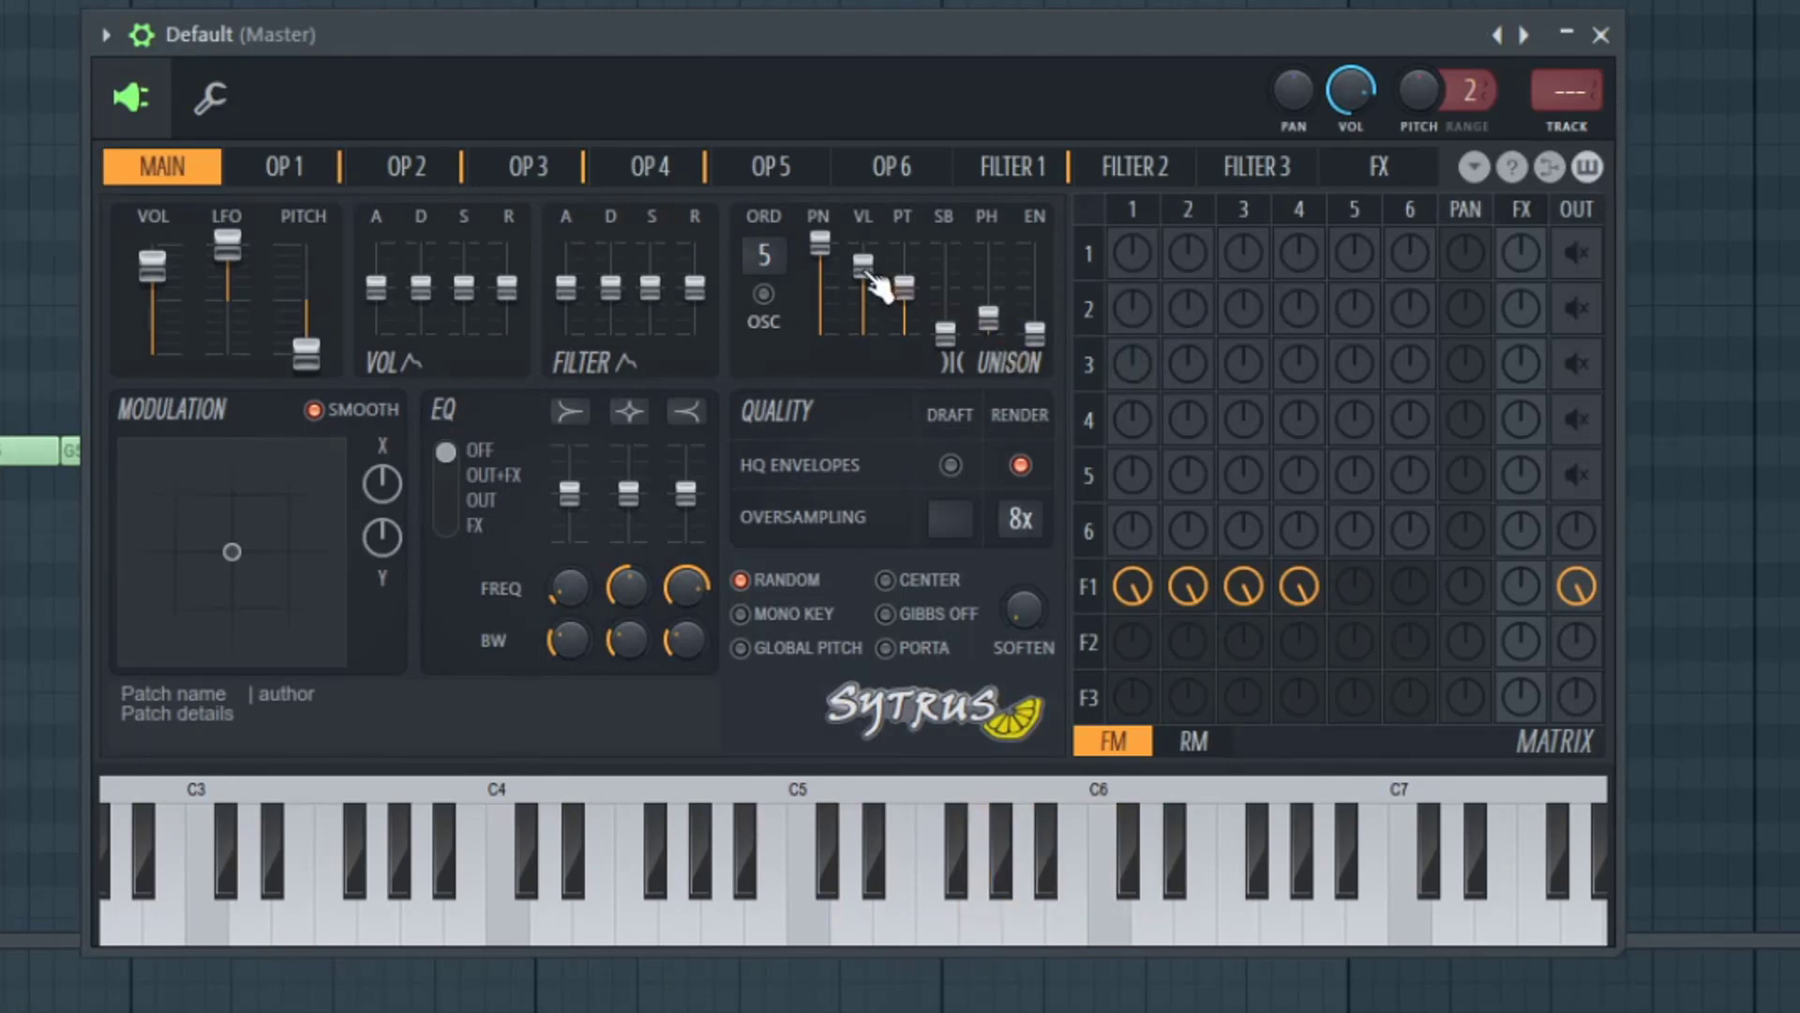
mouse_move(872, 282)
mouse_down()
mouse_move(872, 350)
mouse_move(863, 267)
mouse_move(906, 245)
mouse_move(904, 291)
mouse_move(863, 272)
mouse_move(864, 242)
mouse_move(864, 333)
mouse_move(864, 242)
mouse_move(864, 267)
mouse_up()
Set the draft oversampling to 4x and toggle the Global Pitch and Porta options.
right_click(902, 305)
click(904, 306)
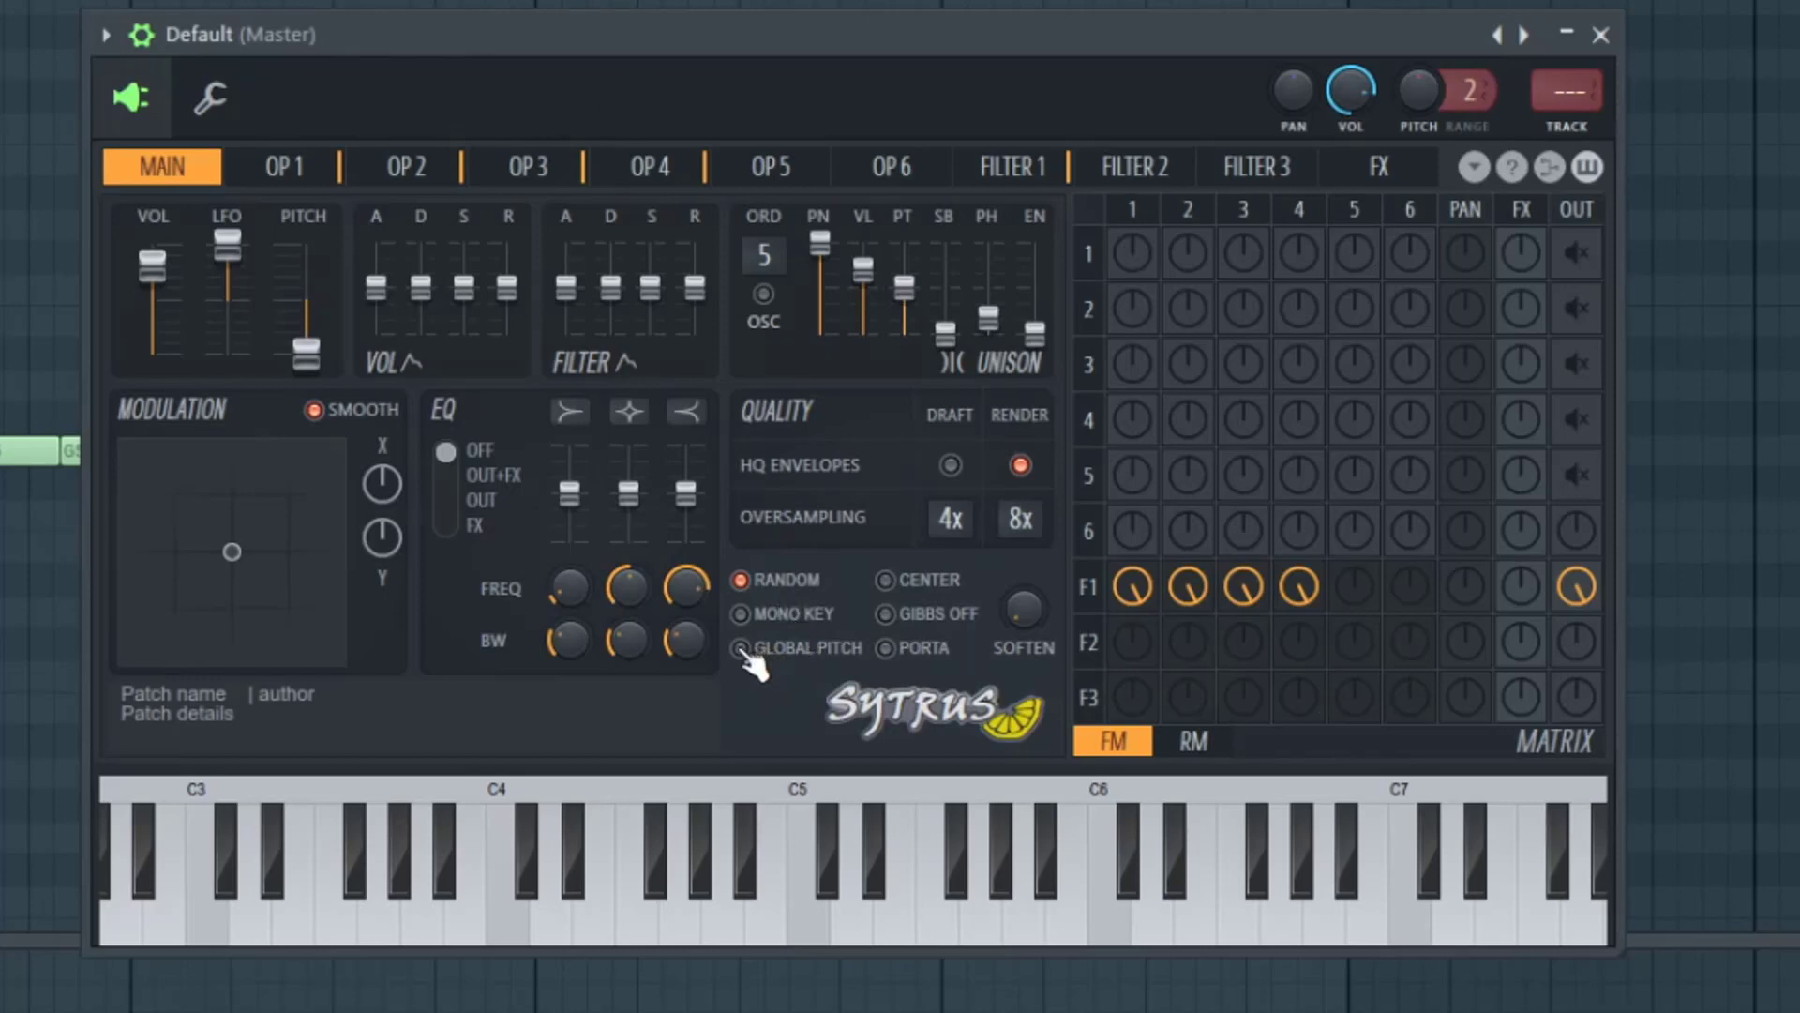
click(750, 650)
click(911, 652)
Raise the start point of operator 1's pitch envelope to the centre line and delete its final release point.
click(286, 167)
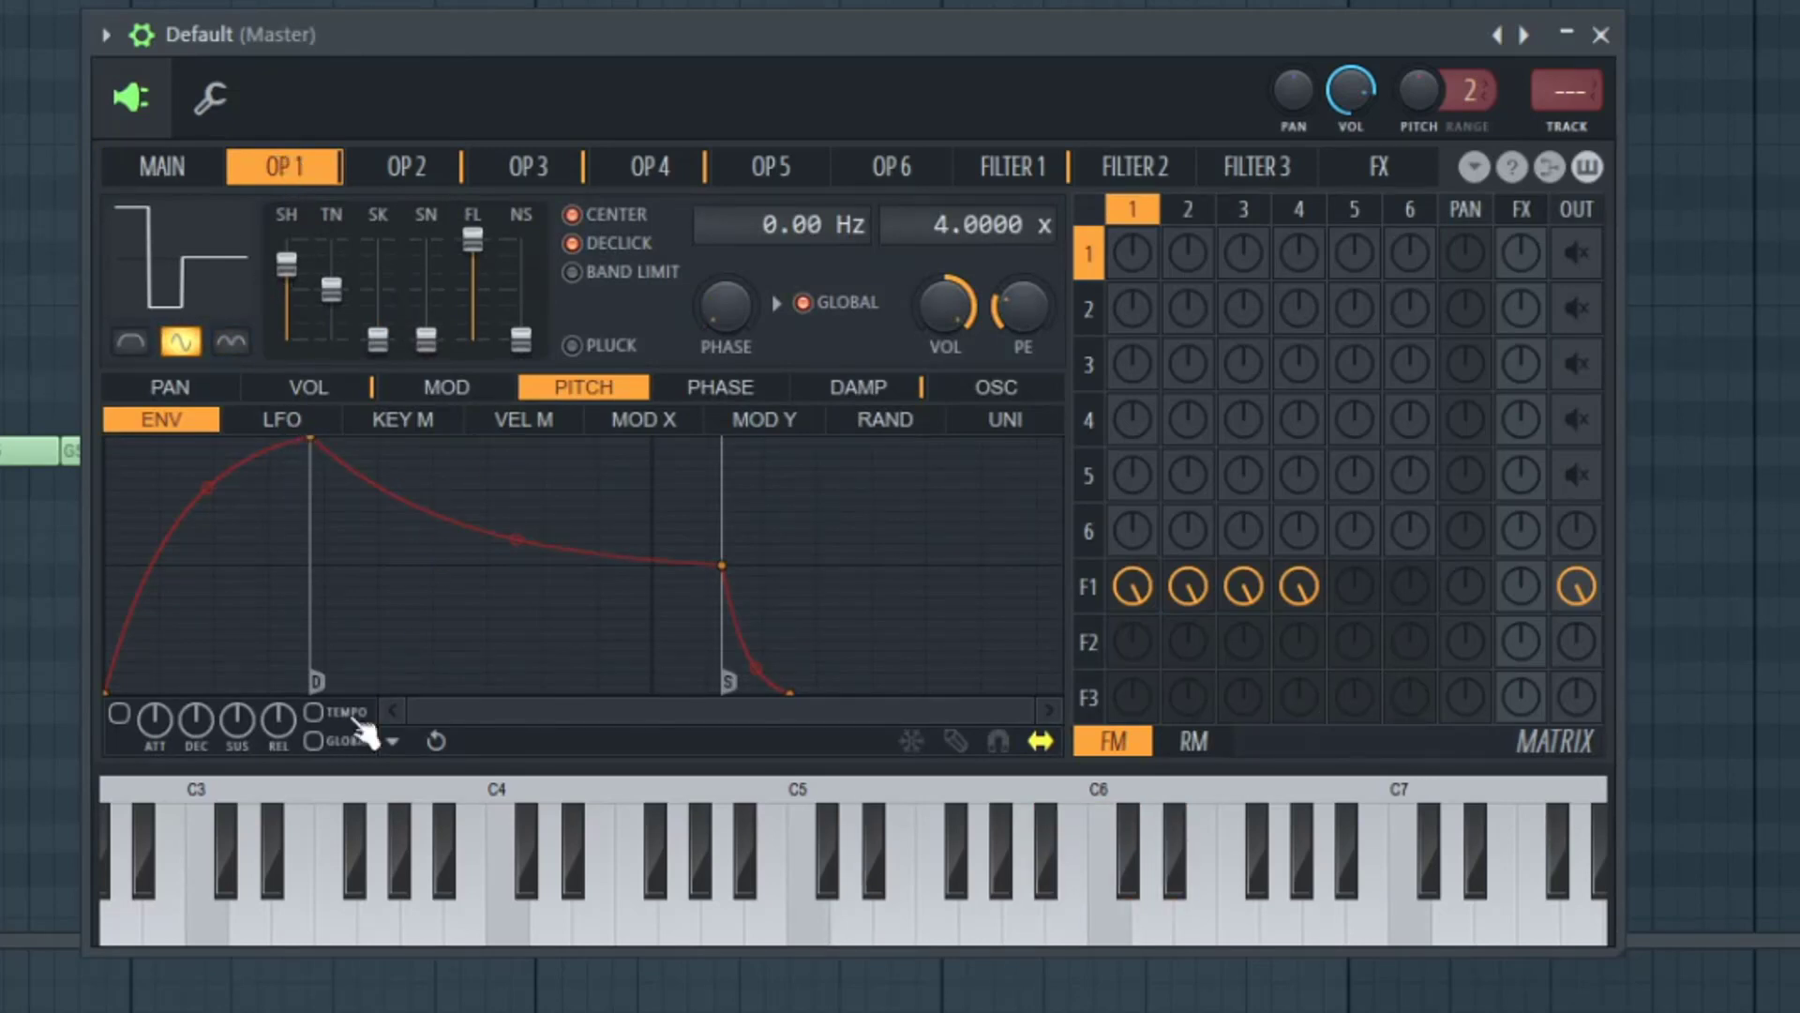
click(314, 387)
click(586, 388)
drag(117, 687, 106, 583)
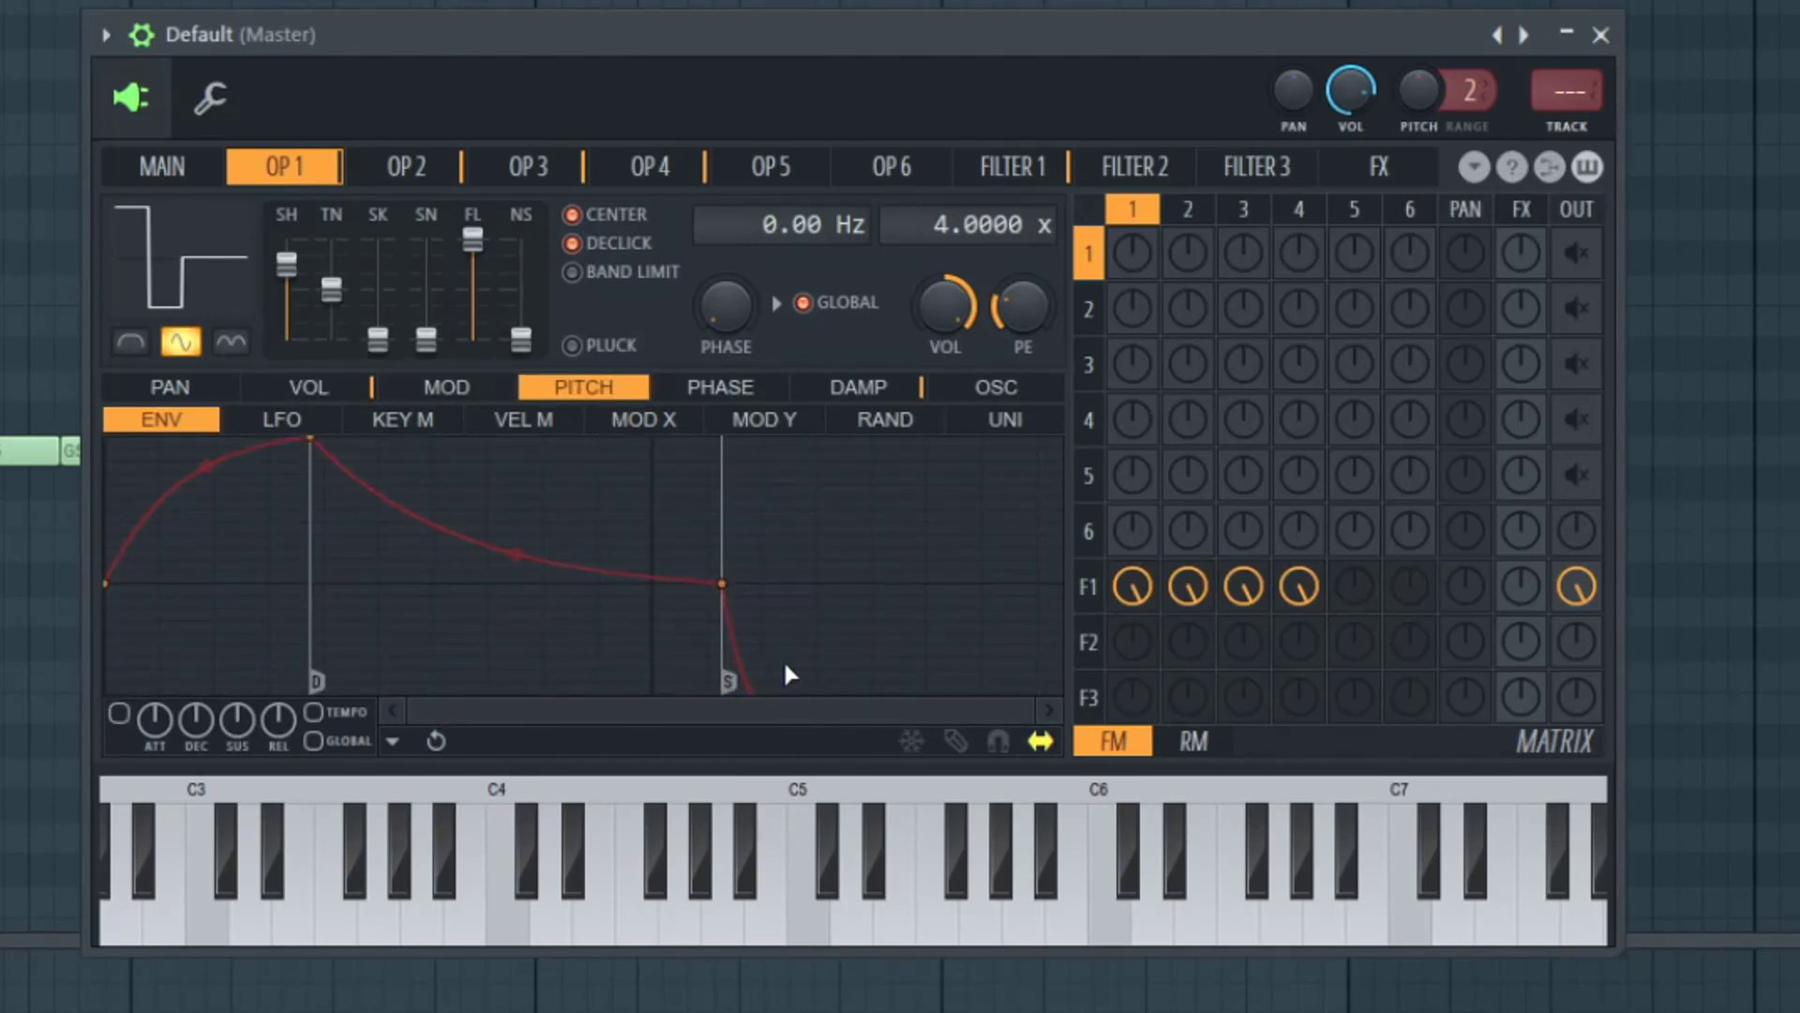
right_click(787, 692)
click(851, 735)
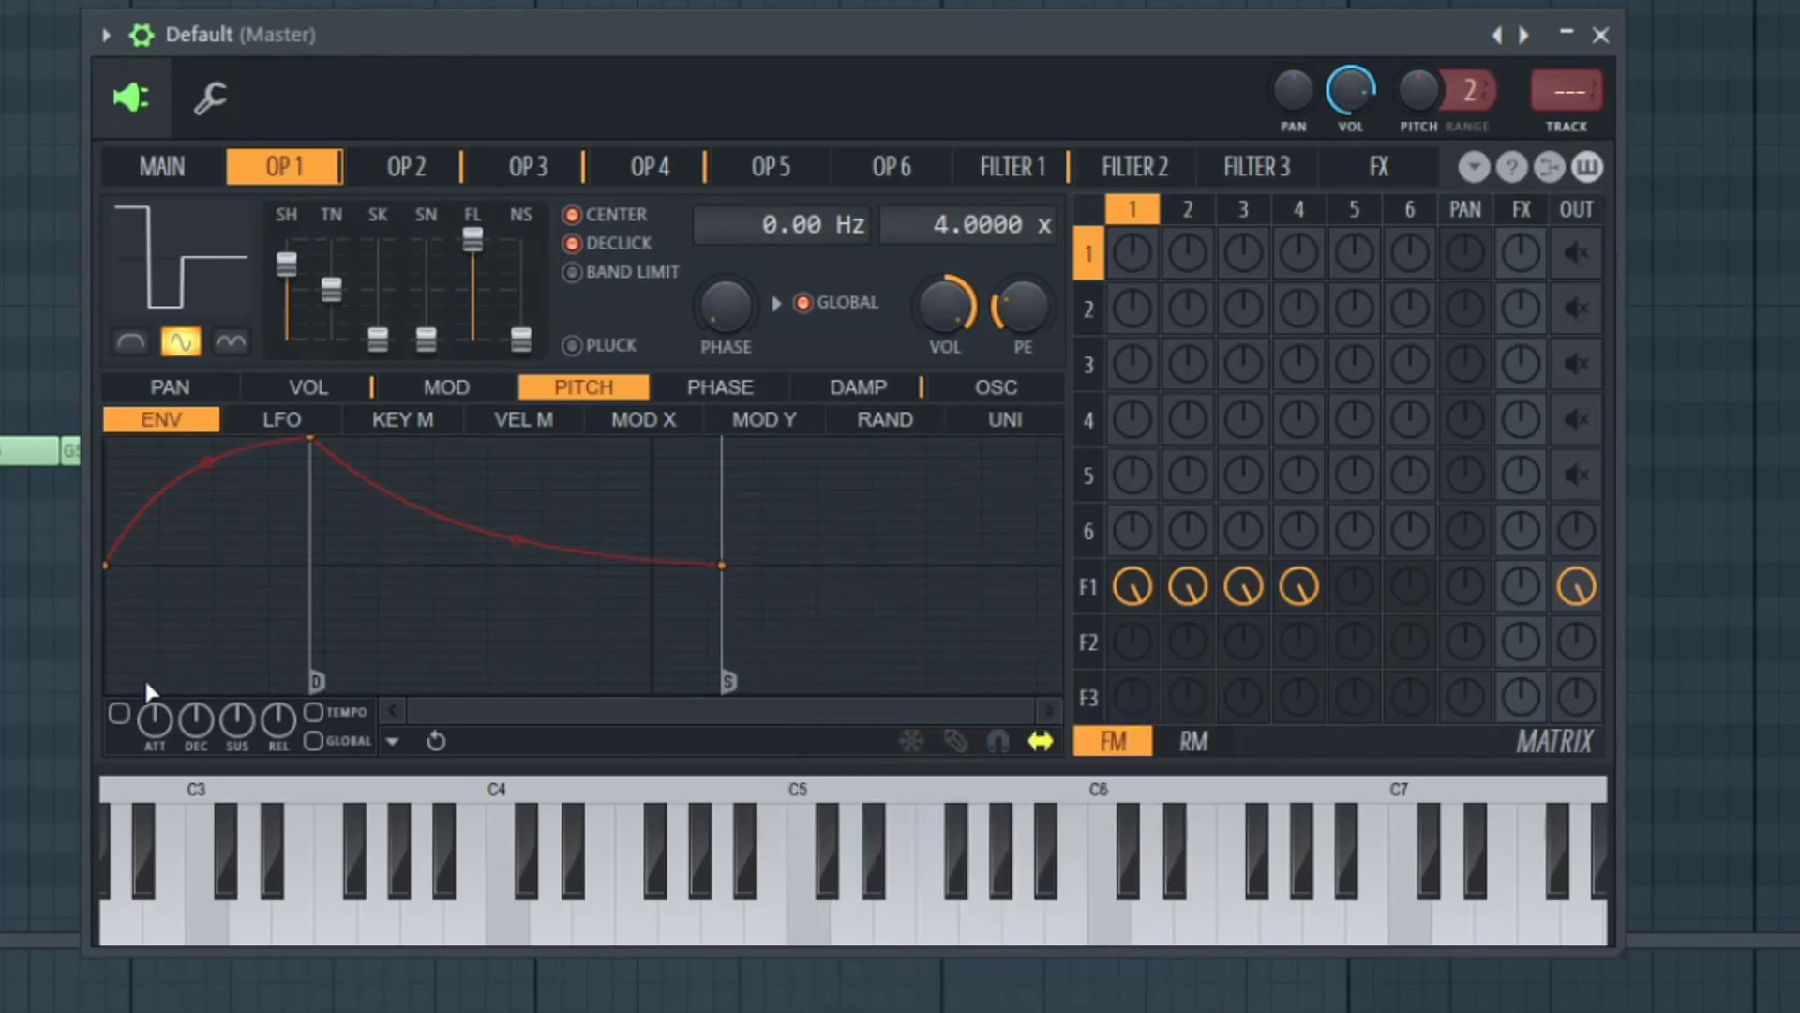
Enable operator 1's pitch envelope and pull its decay and sustain points close to the start, flat on the centre line.
click(119, 712)
drag(311, 439, 278, 528)
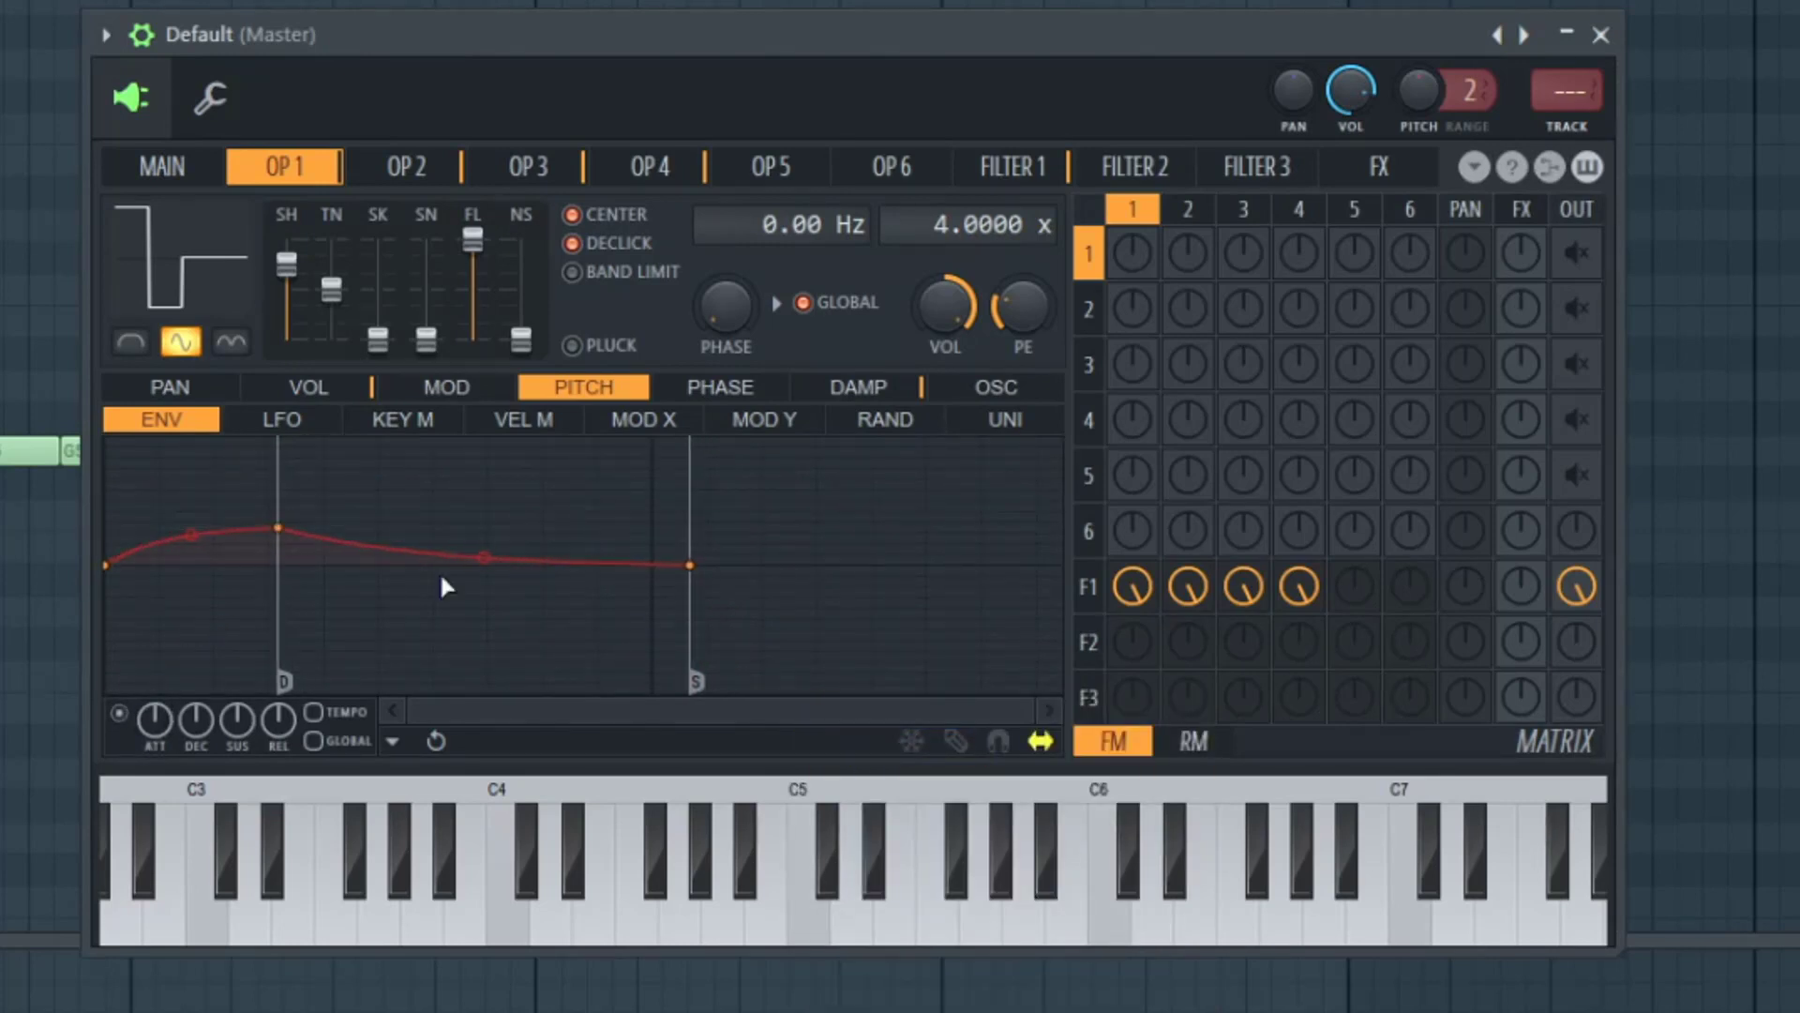
drag(689, 564, 392, 570)
scroll(115, 604, up, 5)
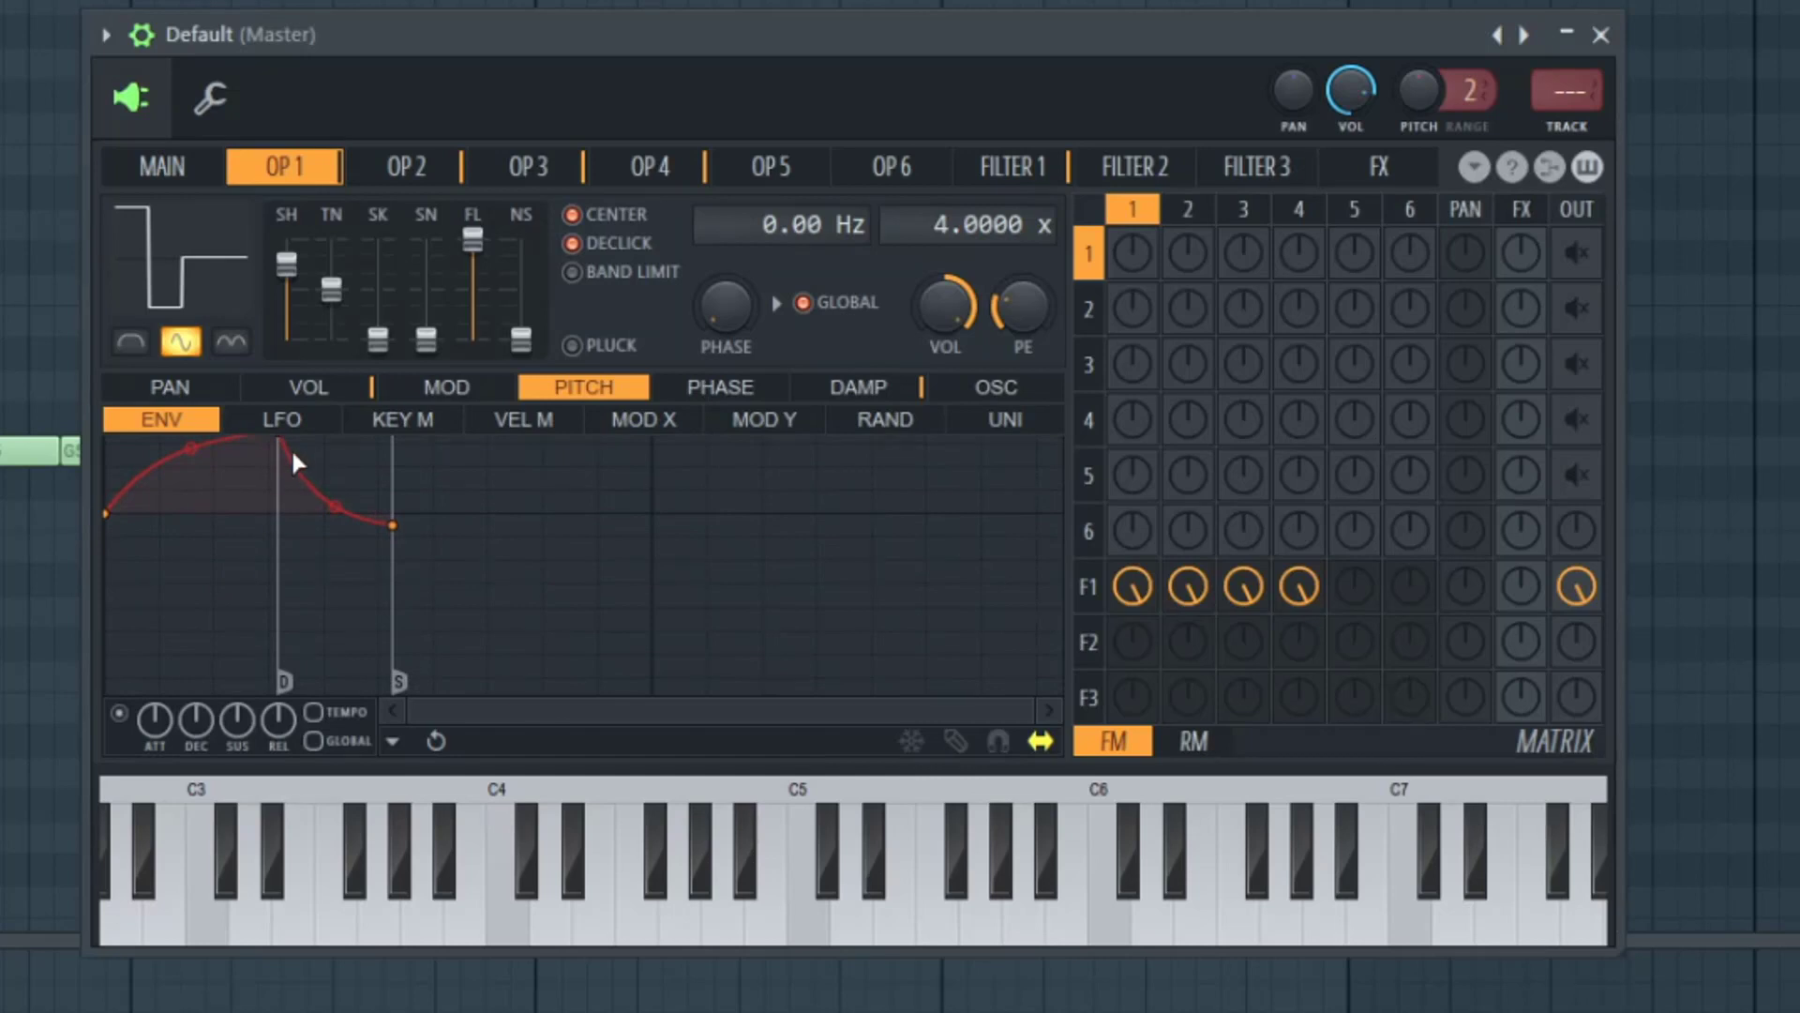
scroll(281, 510, up, 3)
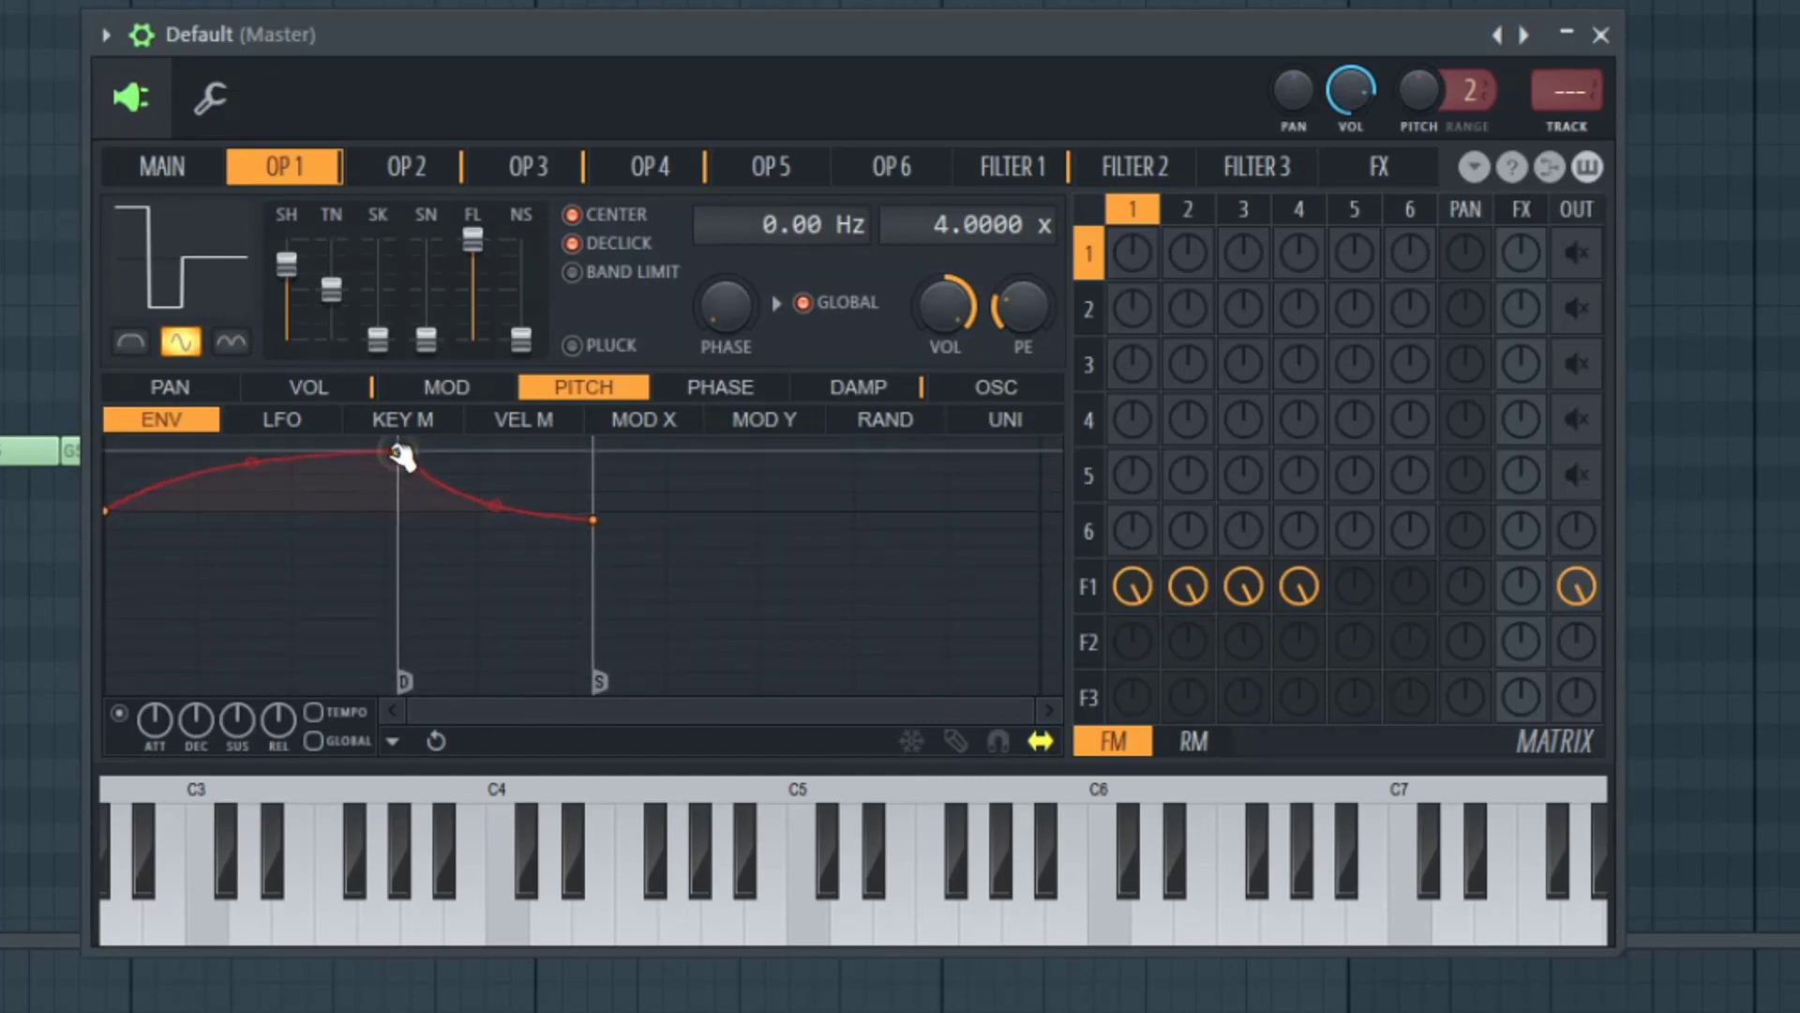
drag(402, 451, 237, 511)
drag(426, 513, 155, 567)
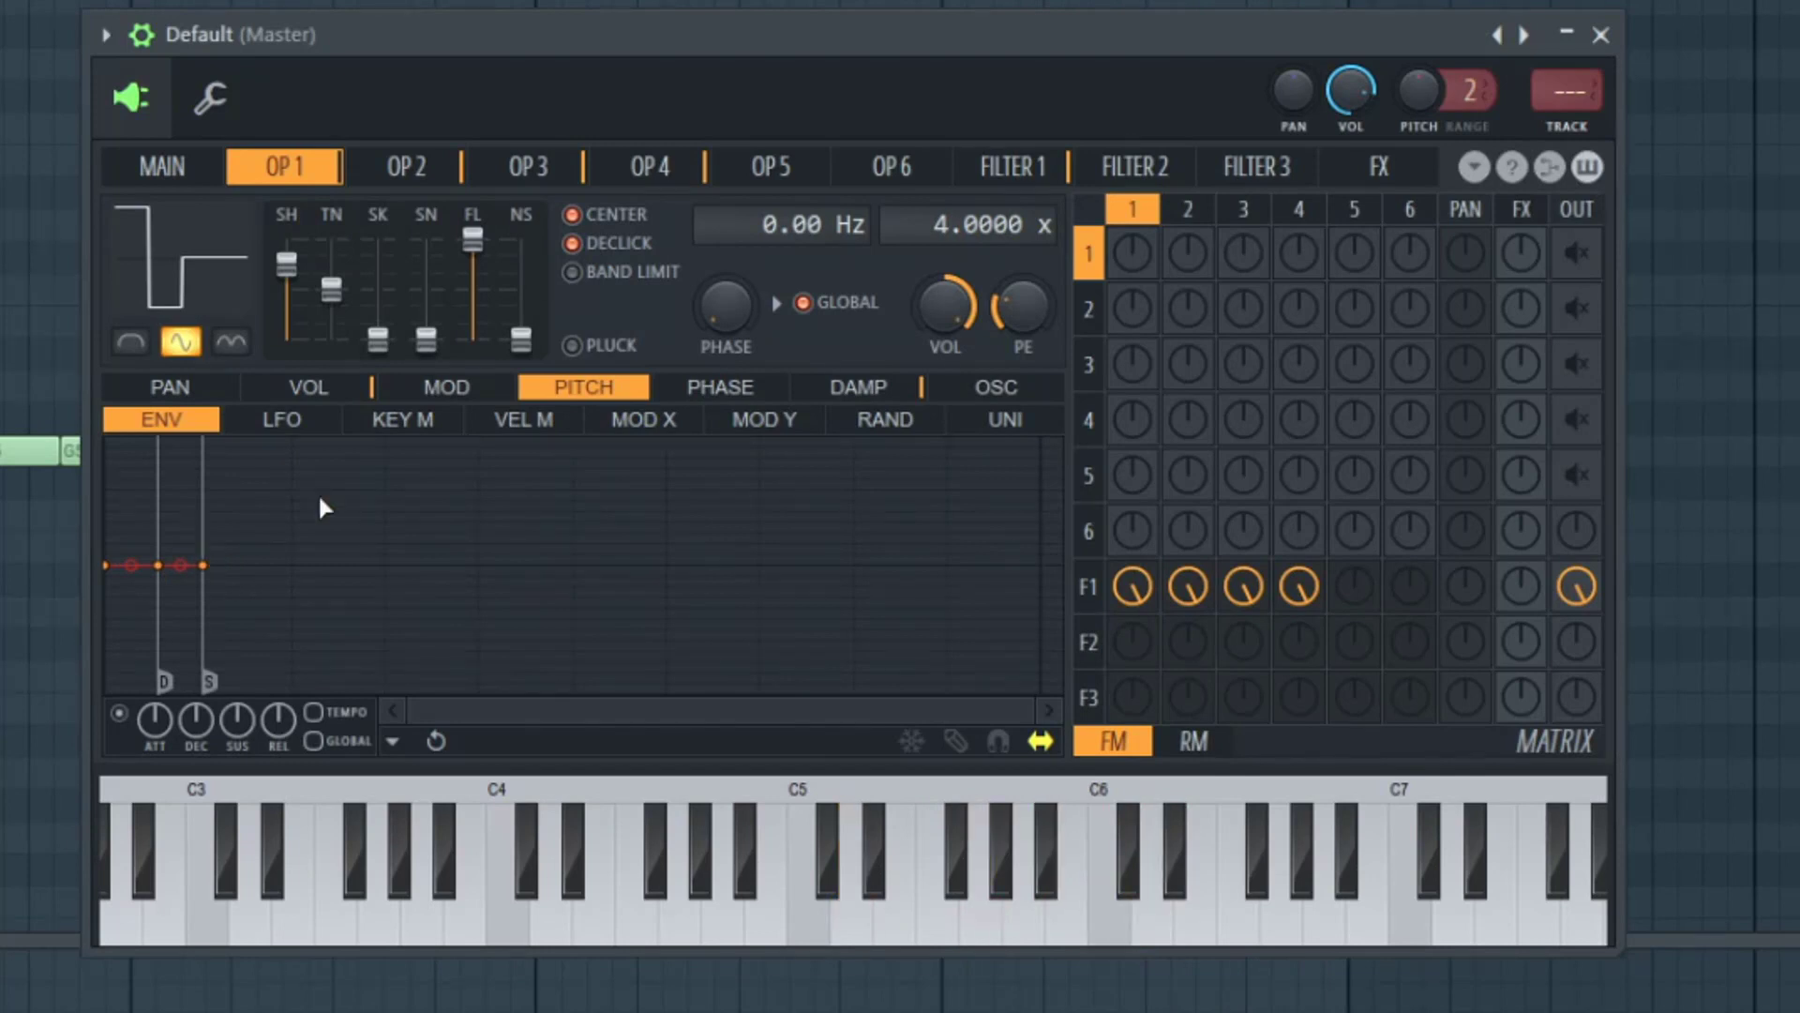
Turn on Flat for filter 1 and choose the ALT x2 slope.
click(159, 170)
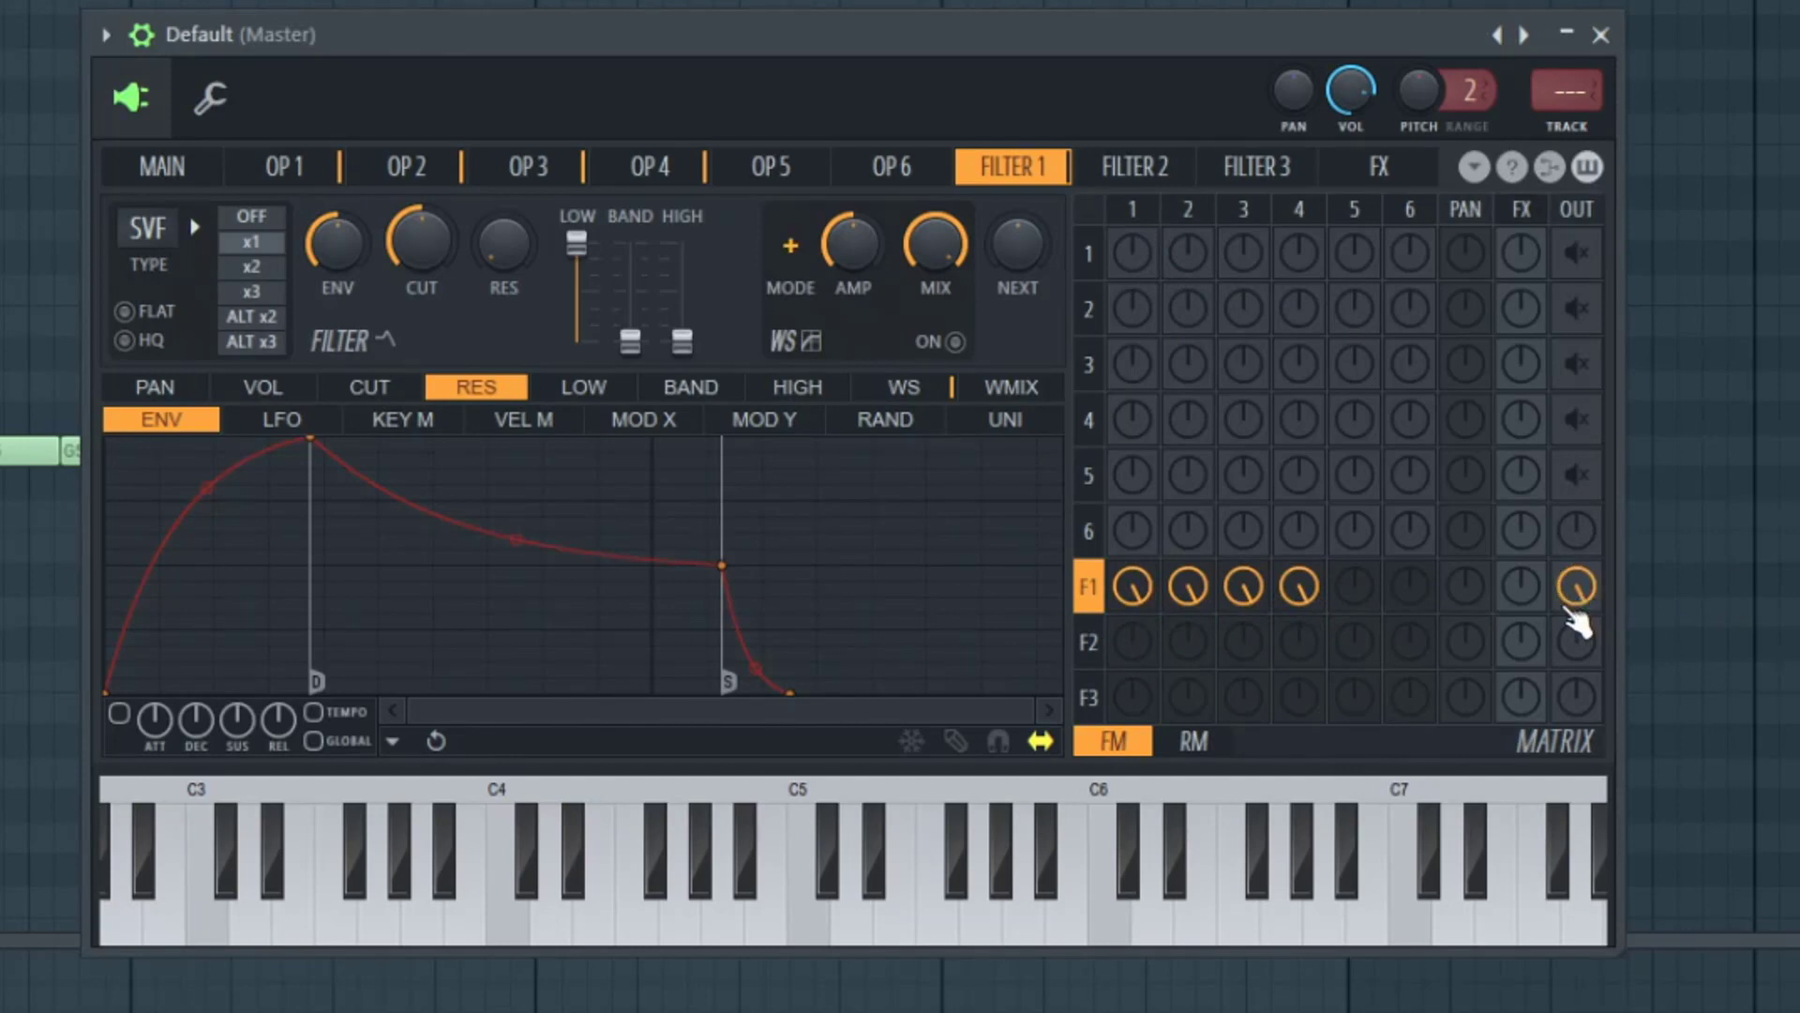
click(126, 311)
click(251, 316)
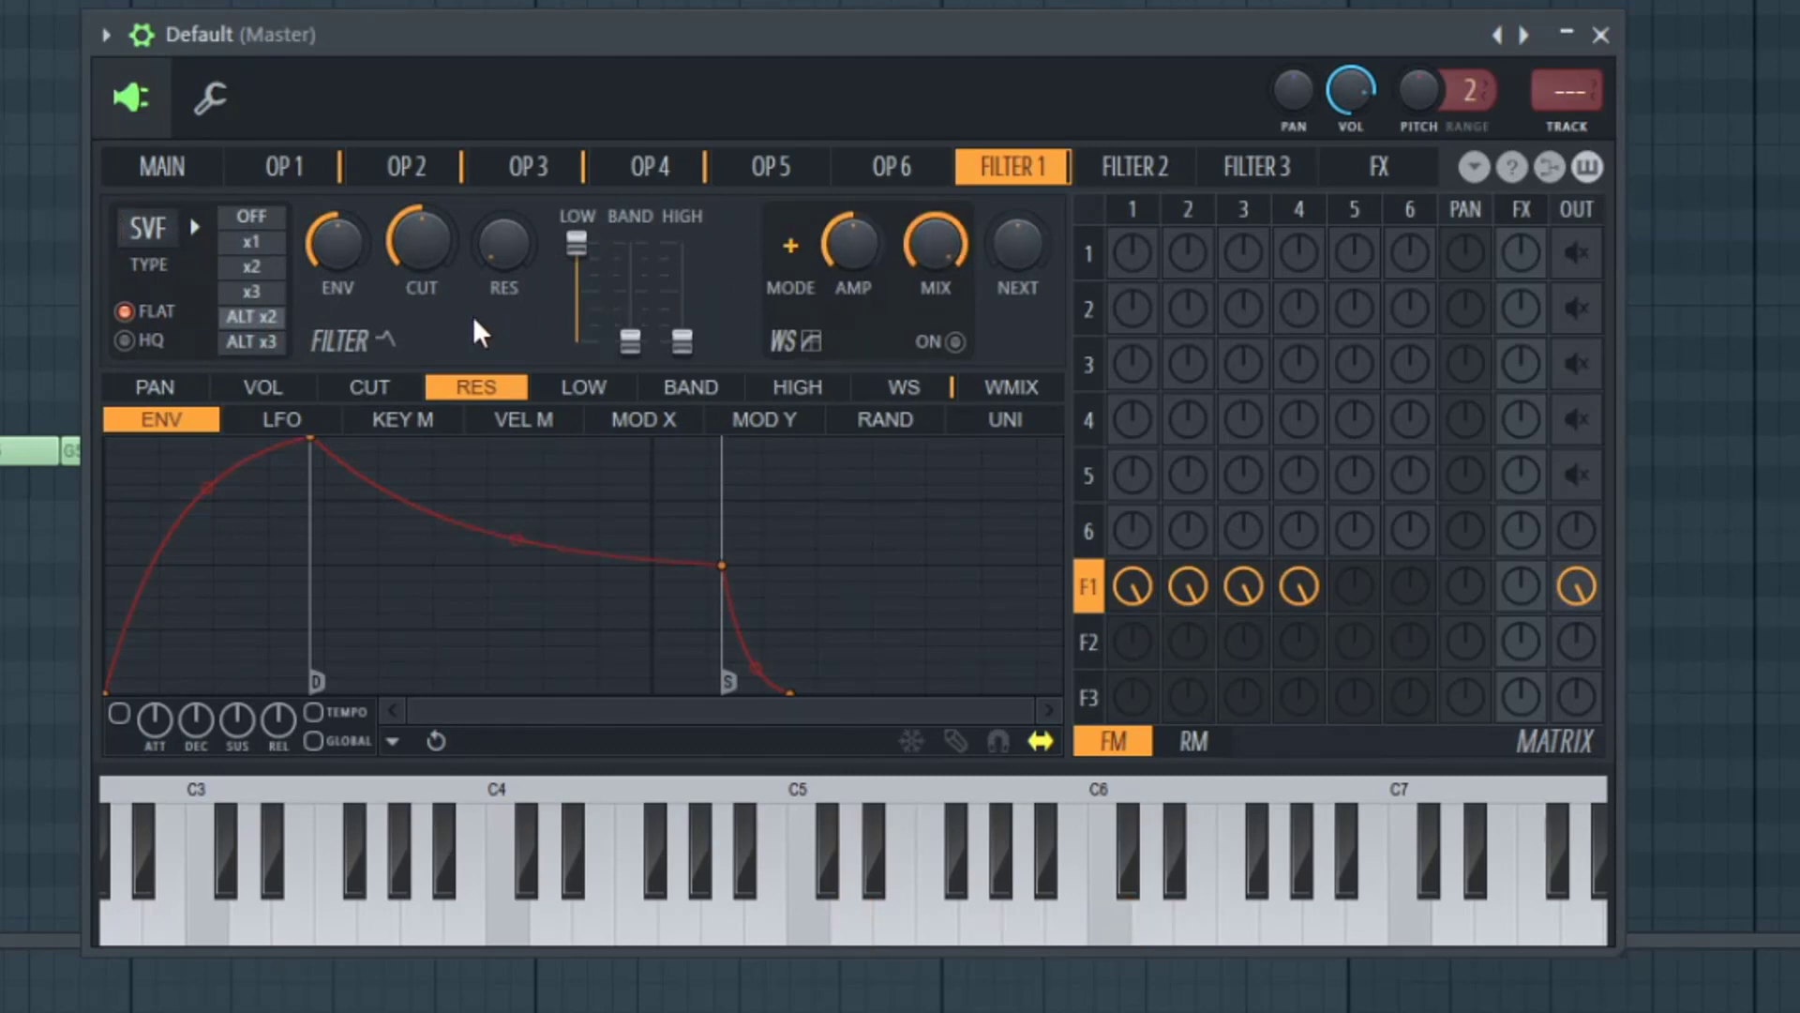
Shape filter 1's cutoff envelope into a decay from above centre to minimum and delete its final release point.
click(361, 387)
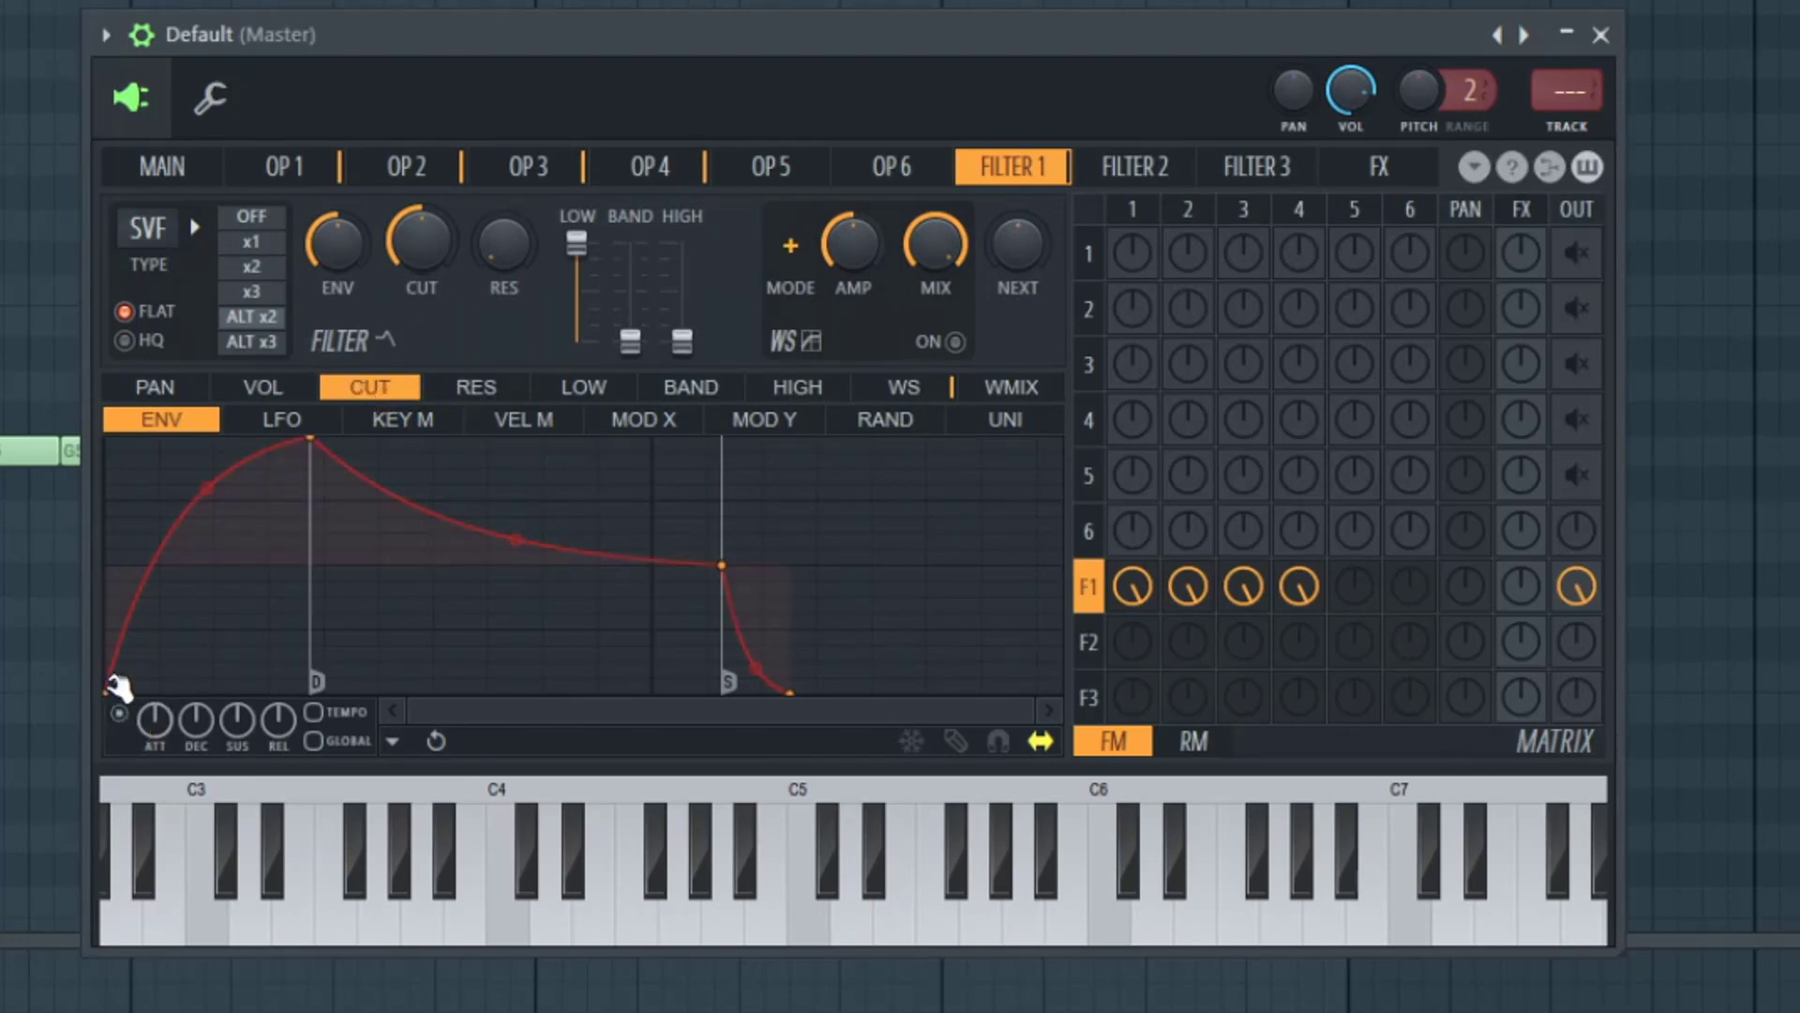
drag(108, 691, 69, 569)
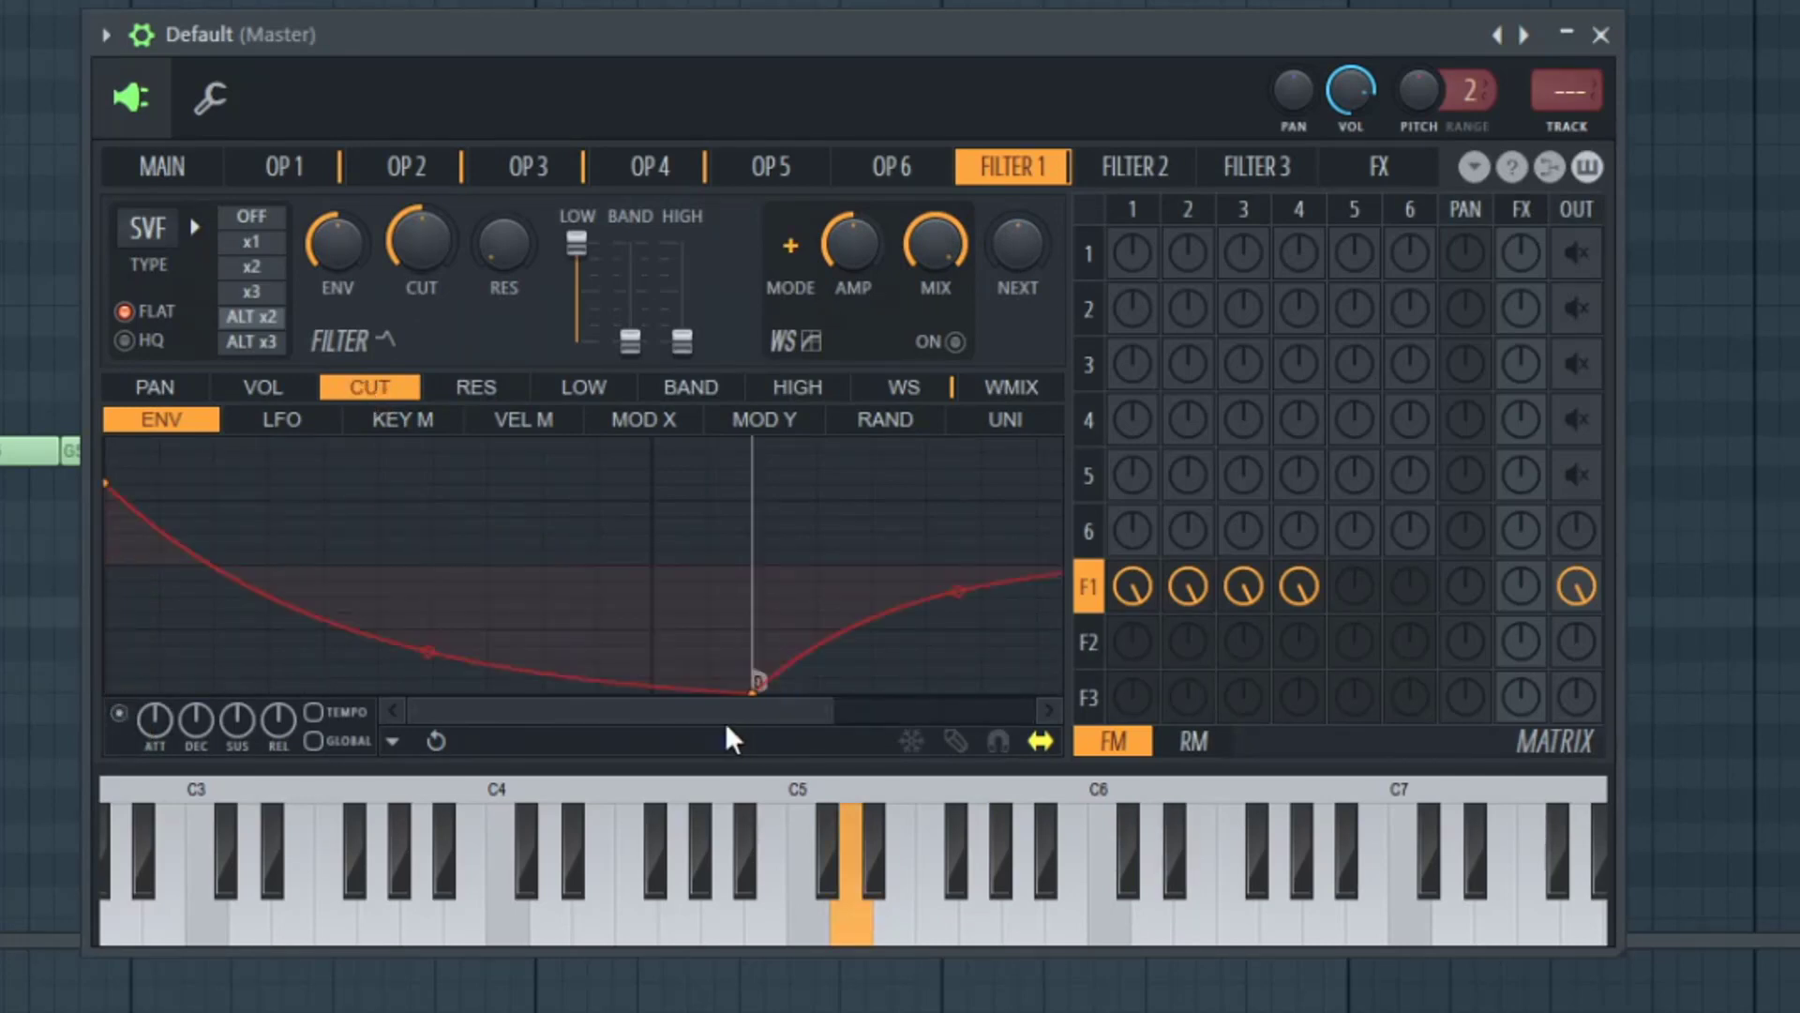
drag(760, 692, 651, 705)
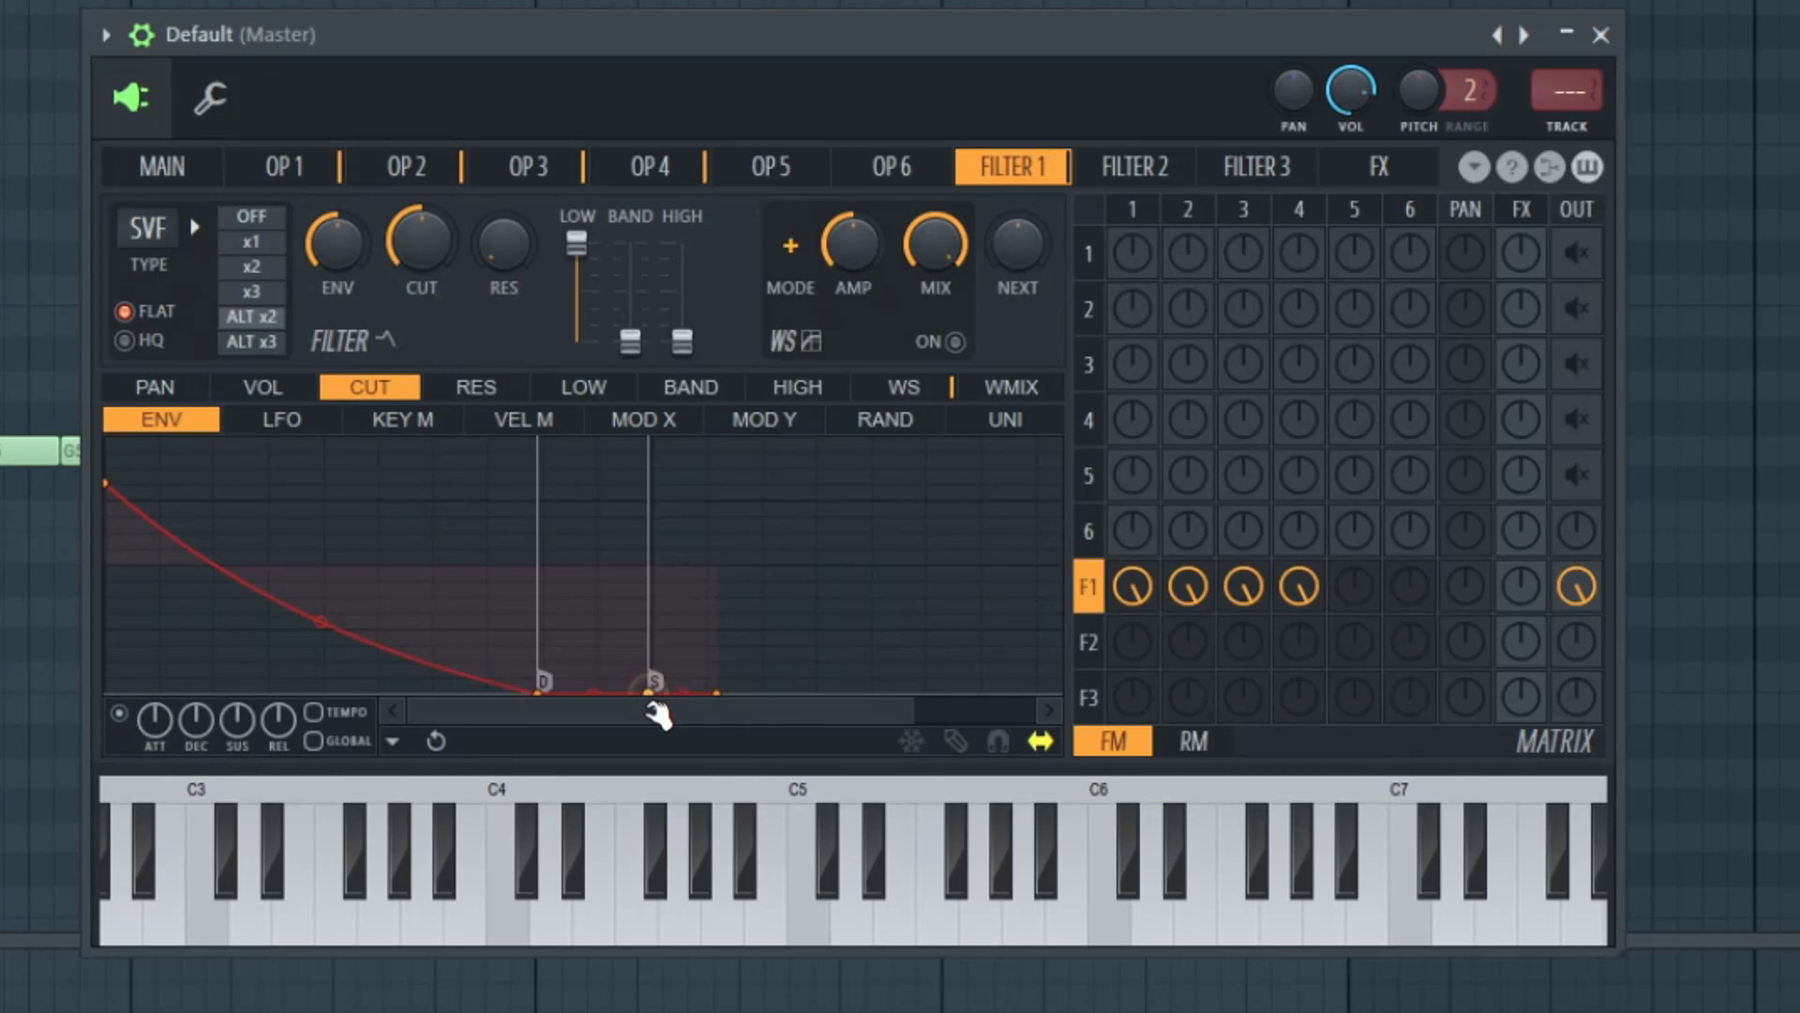
right_click(717, 691)
click(801, 748)
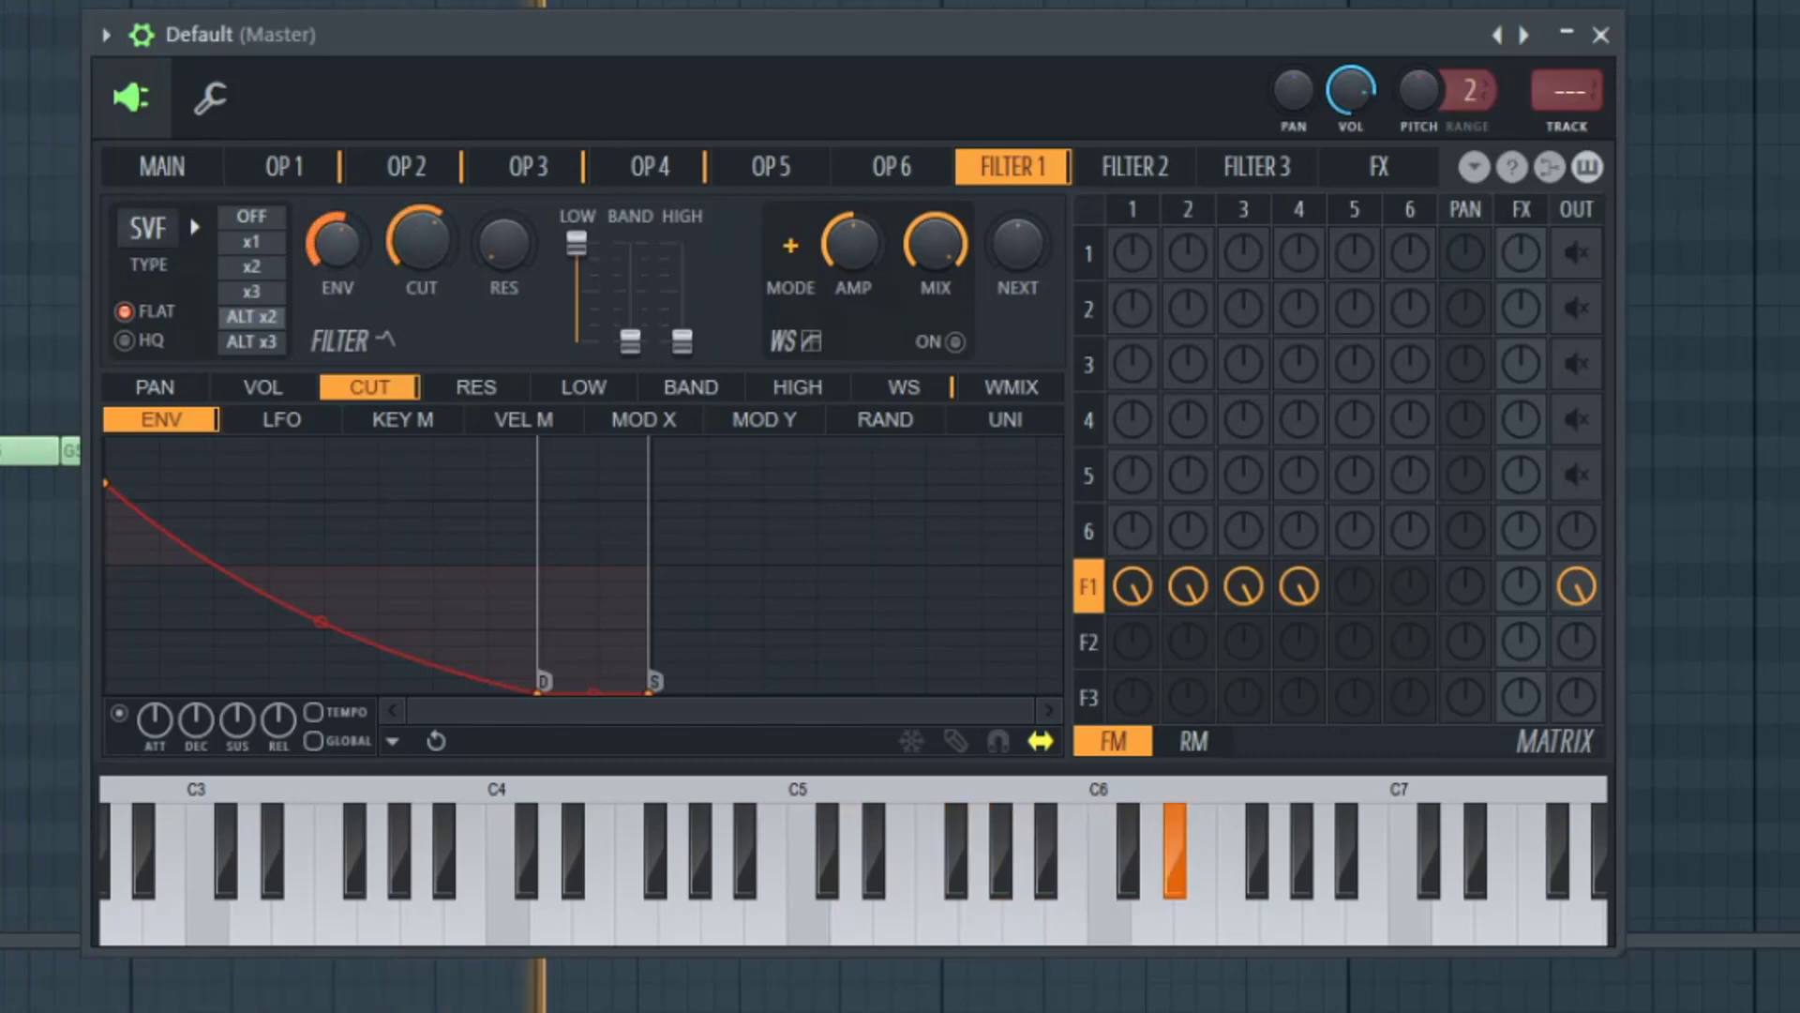
Raise the overall filter attack and volume attack of the patch slightly while auditioning the pattern.
click(206, 166)
key(space)
drag(566, 289, 566, 266)
key(space)
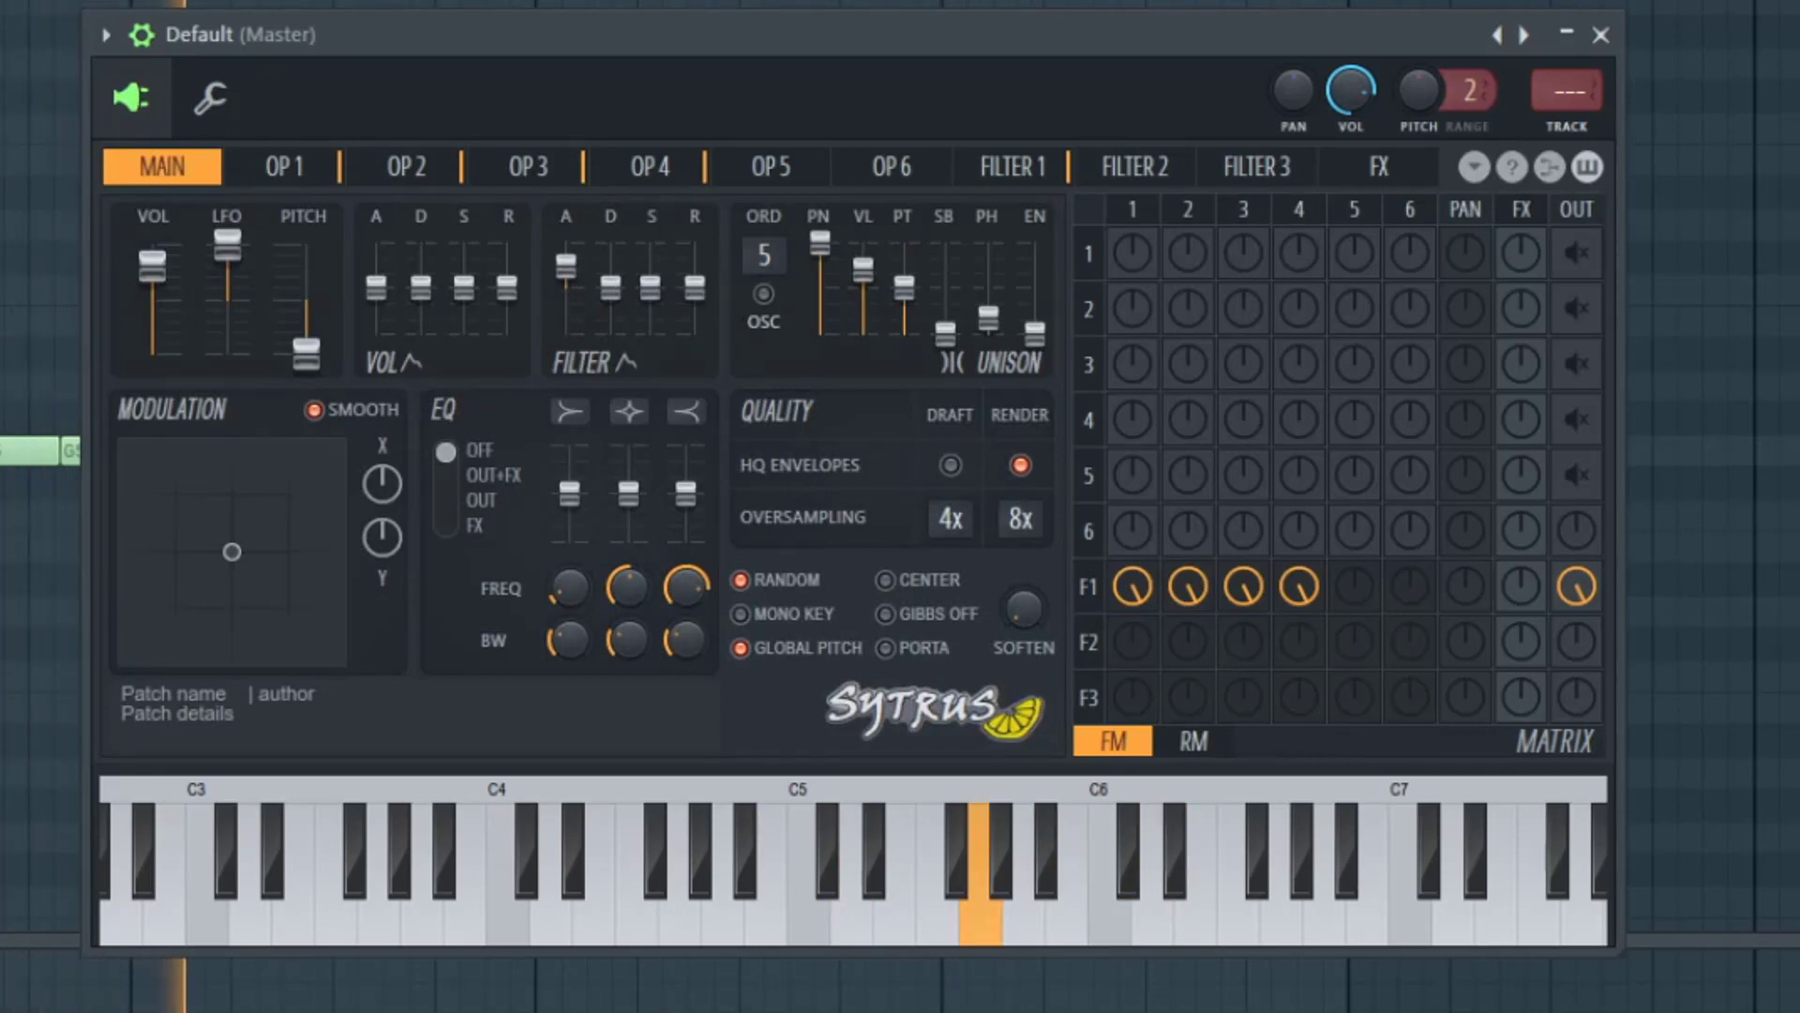
drag(376, 286, 376, 269)
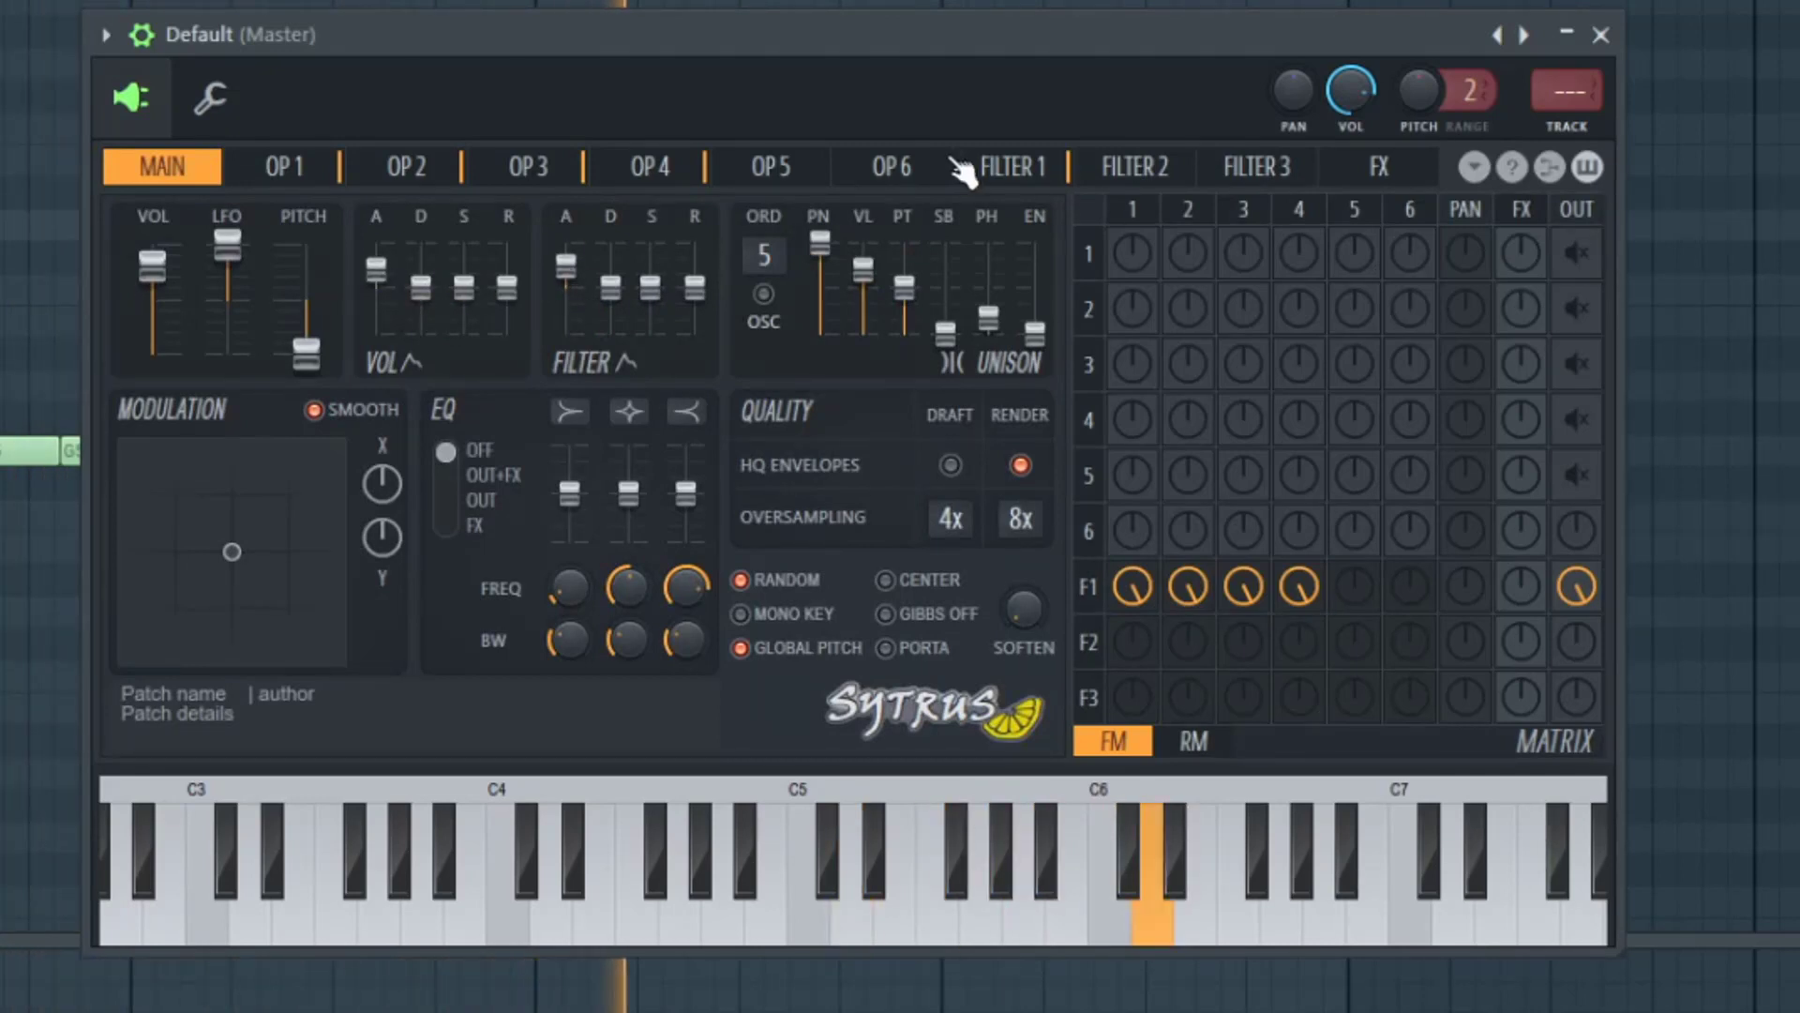
Lower filter 1's envelope amount slightly.
click(1004, 168)
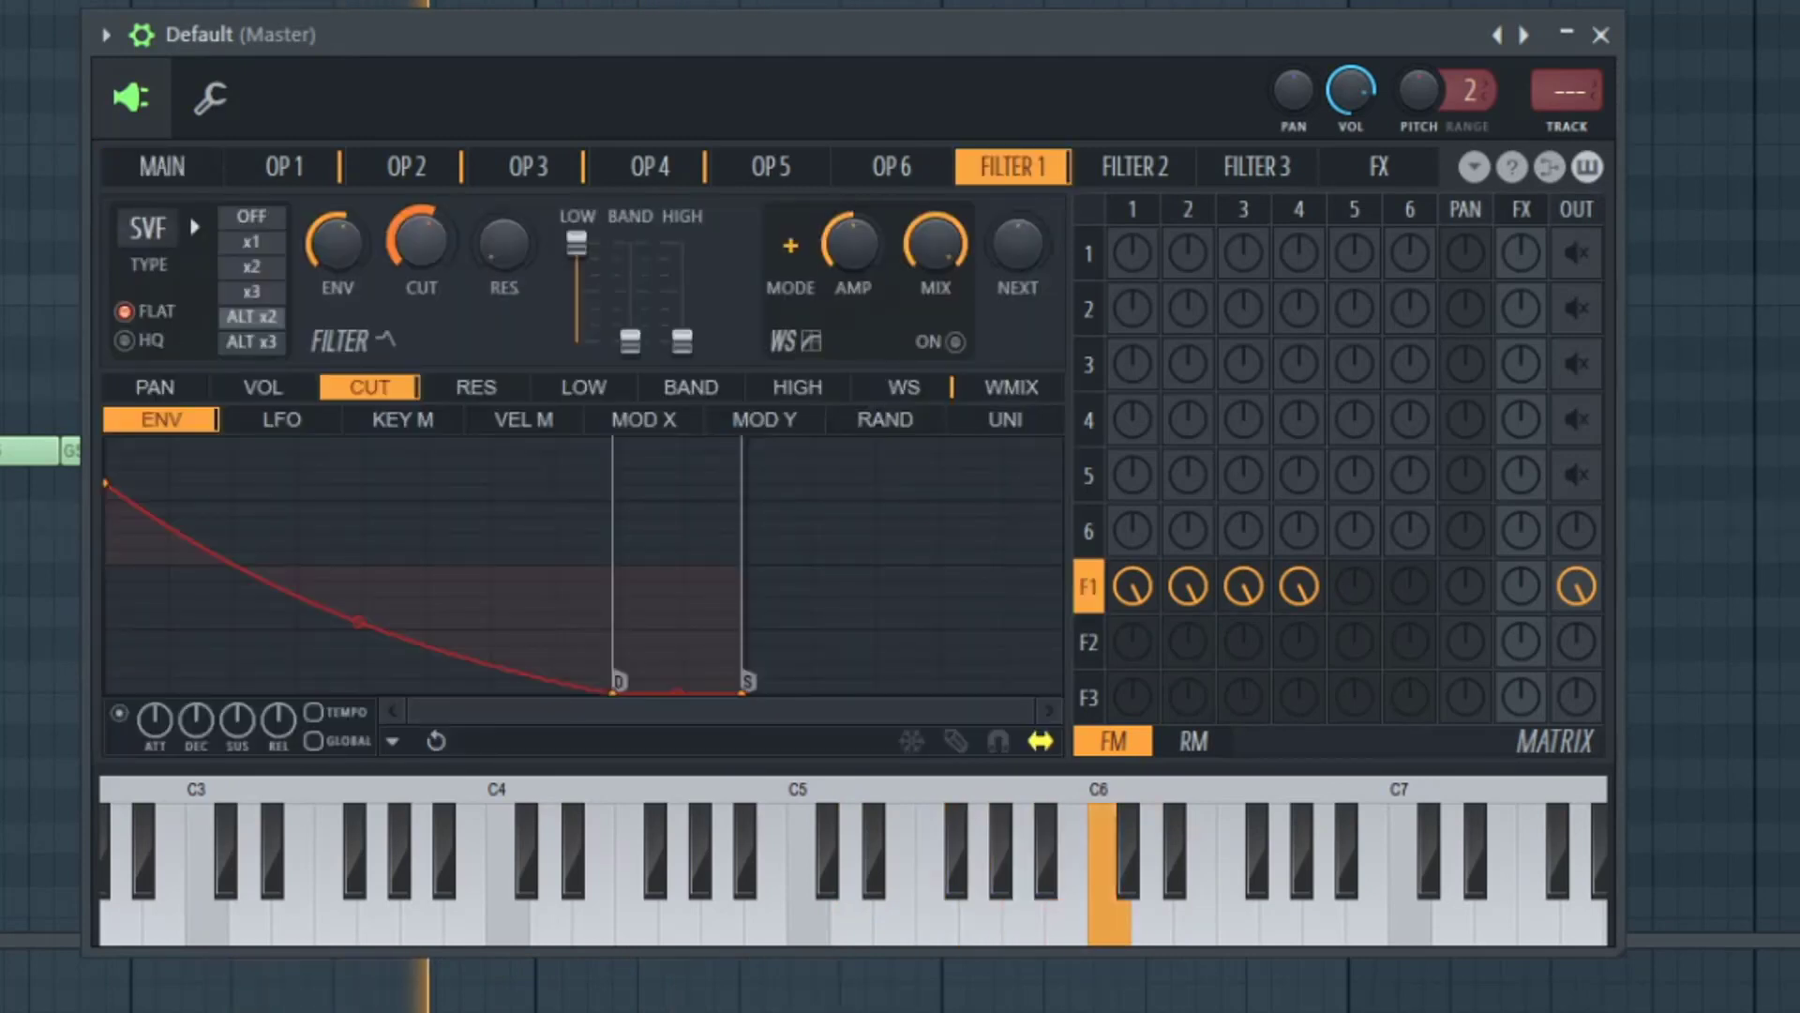
drag(347, 270, 347, 285)
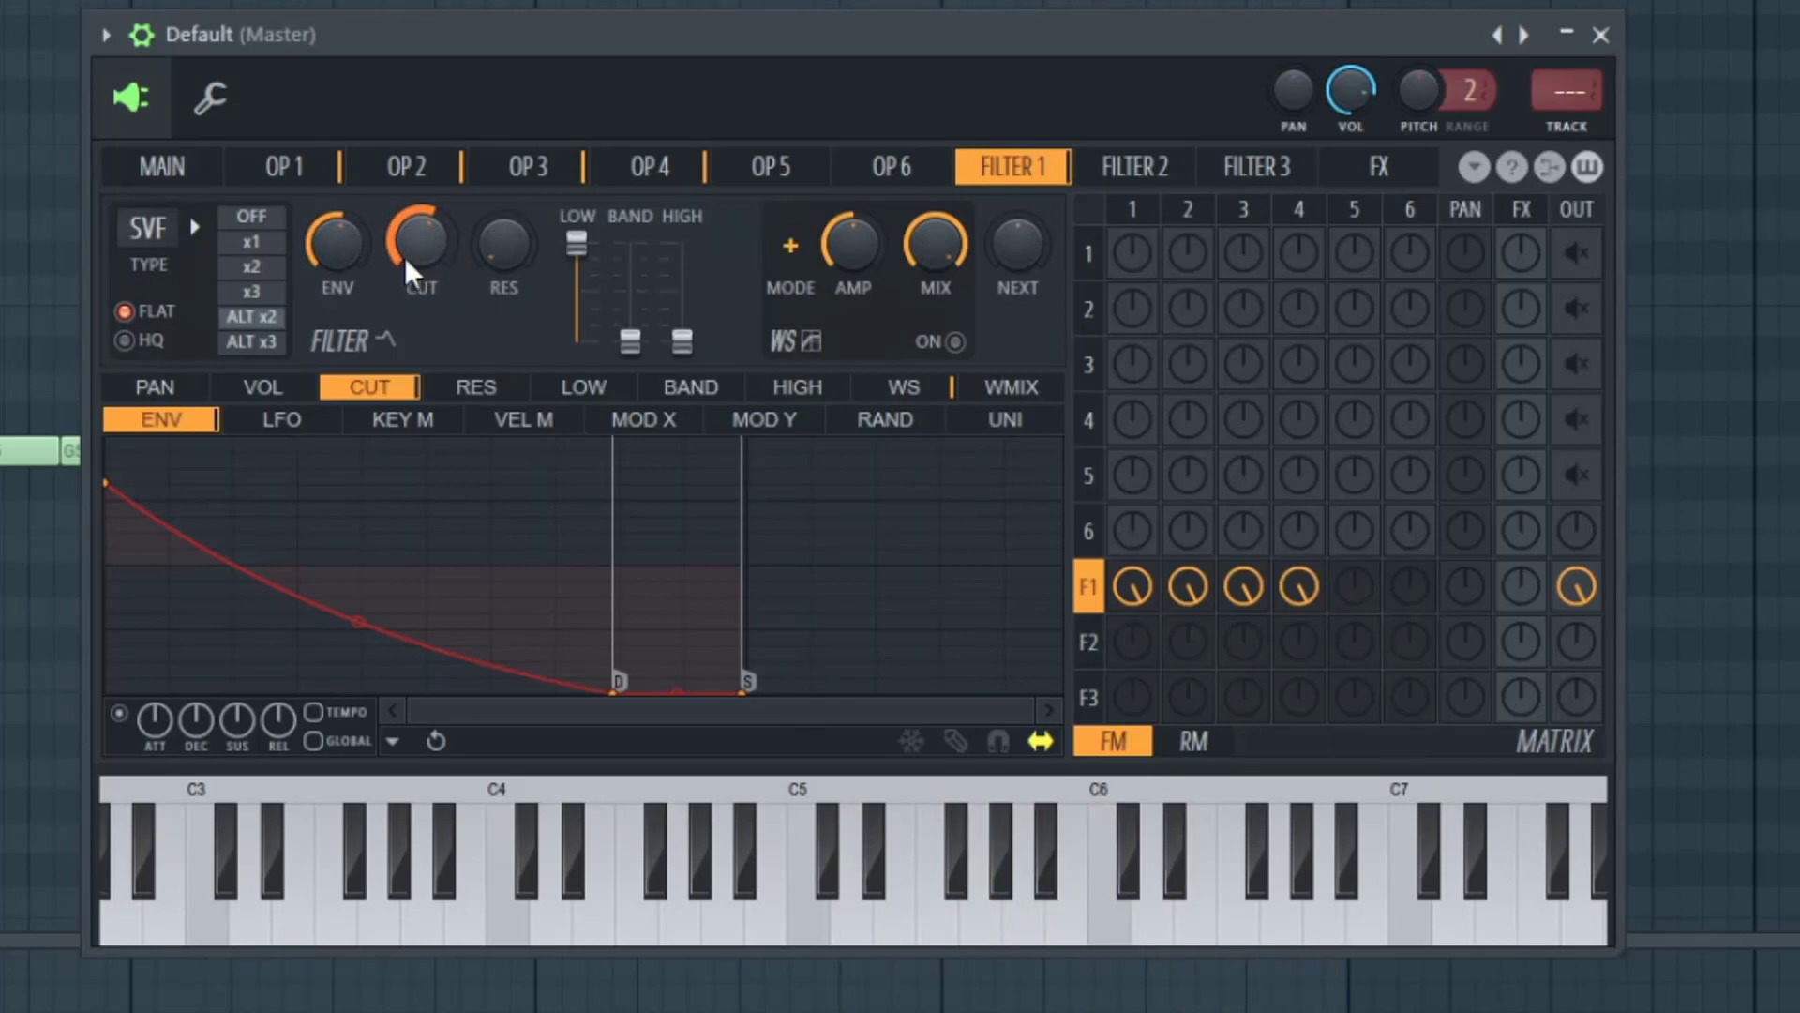
Compare the frequency ratio, volume and modulation settings of operators 5 and 6.
click(792, 169)
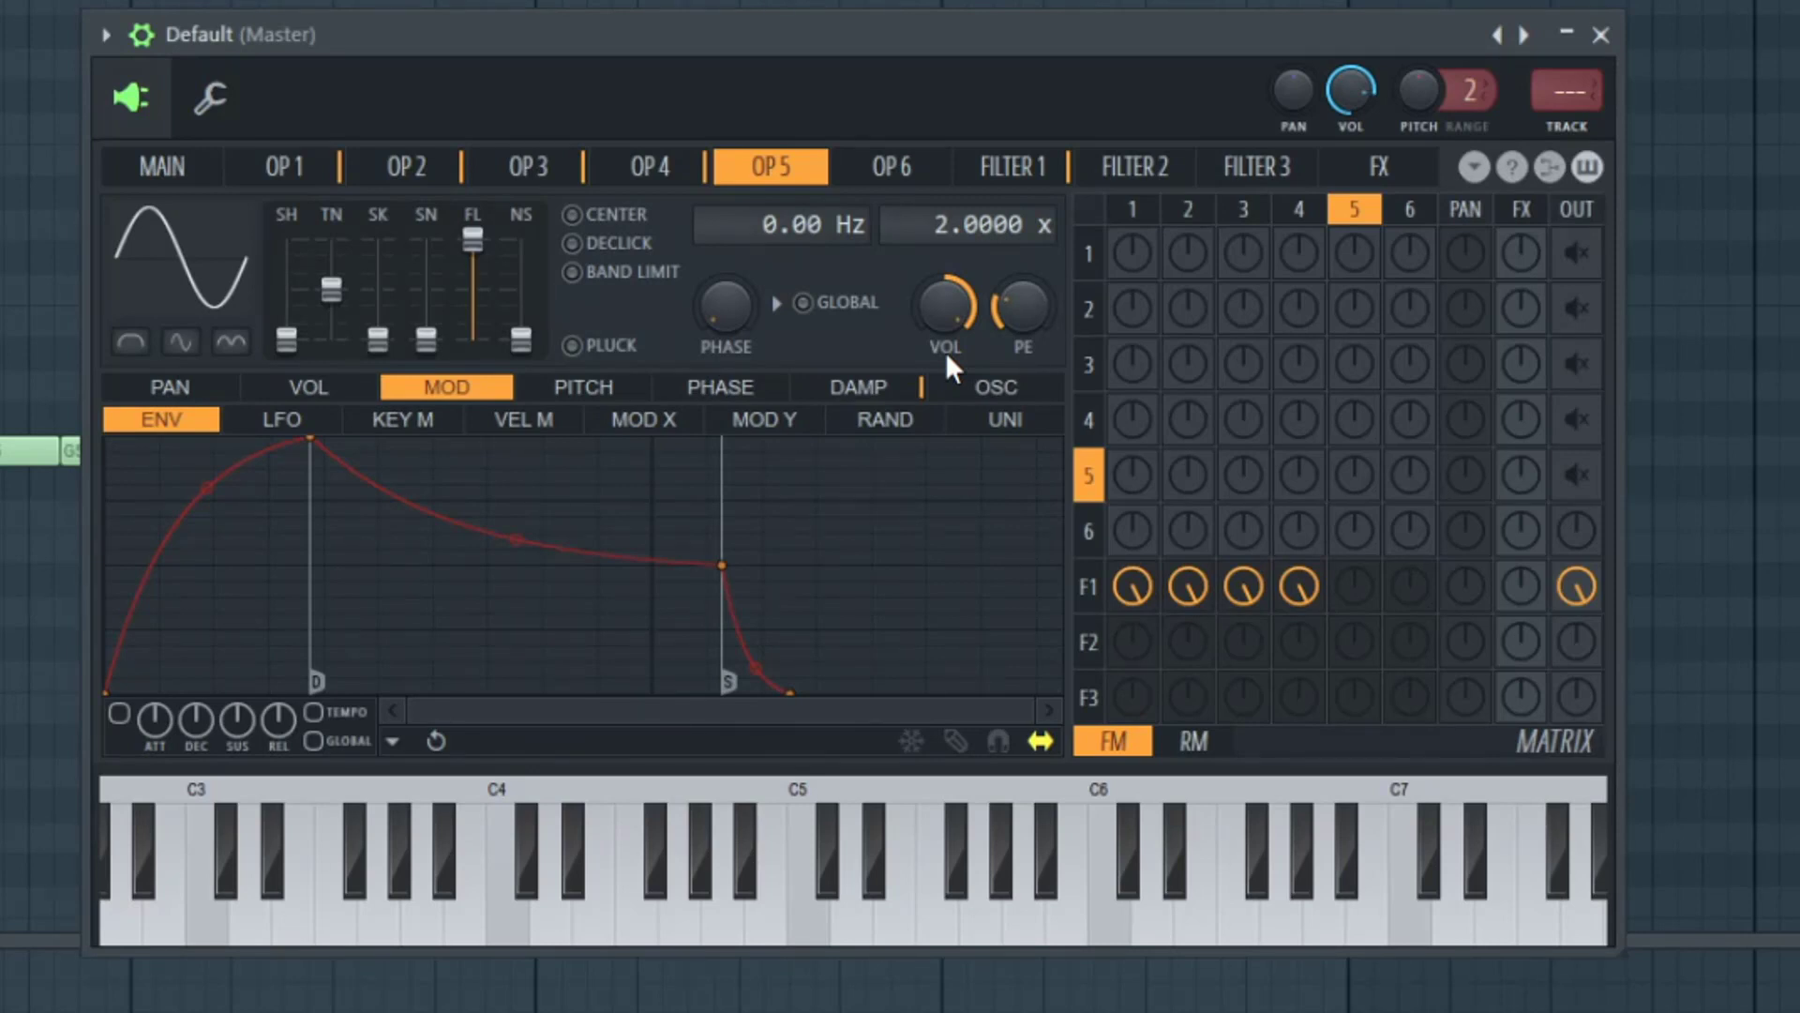
click(906, 170)
drag(946, 237, 946, 213)
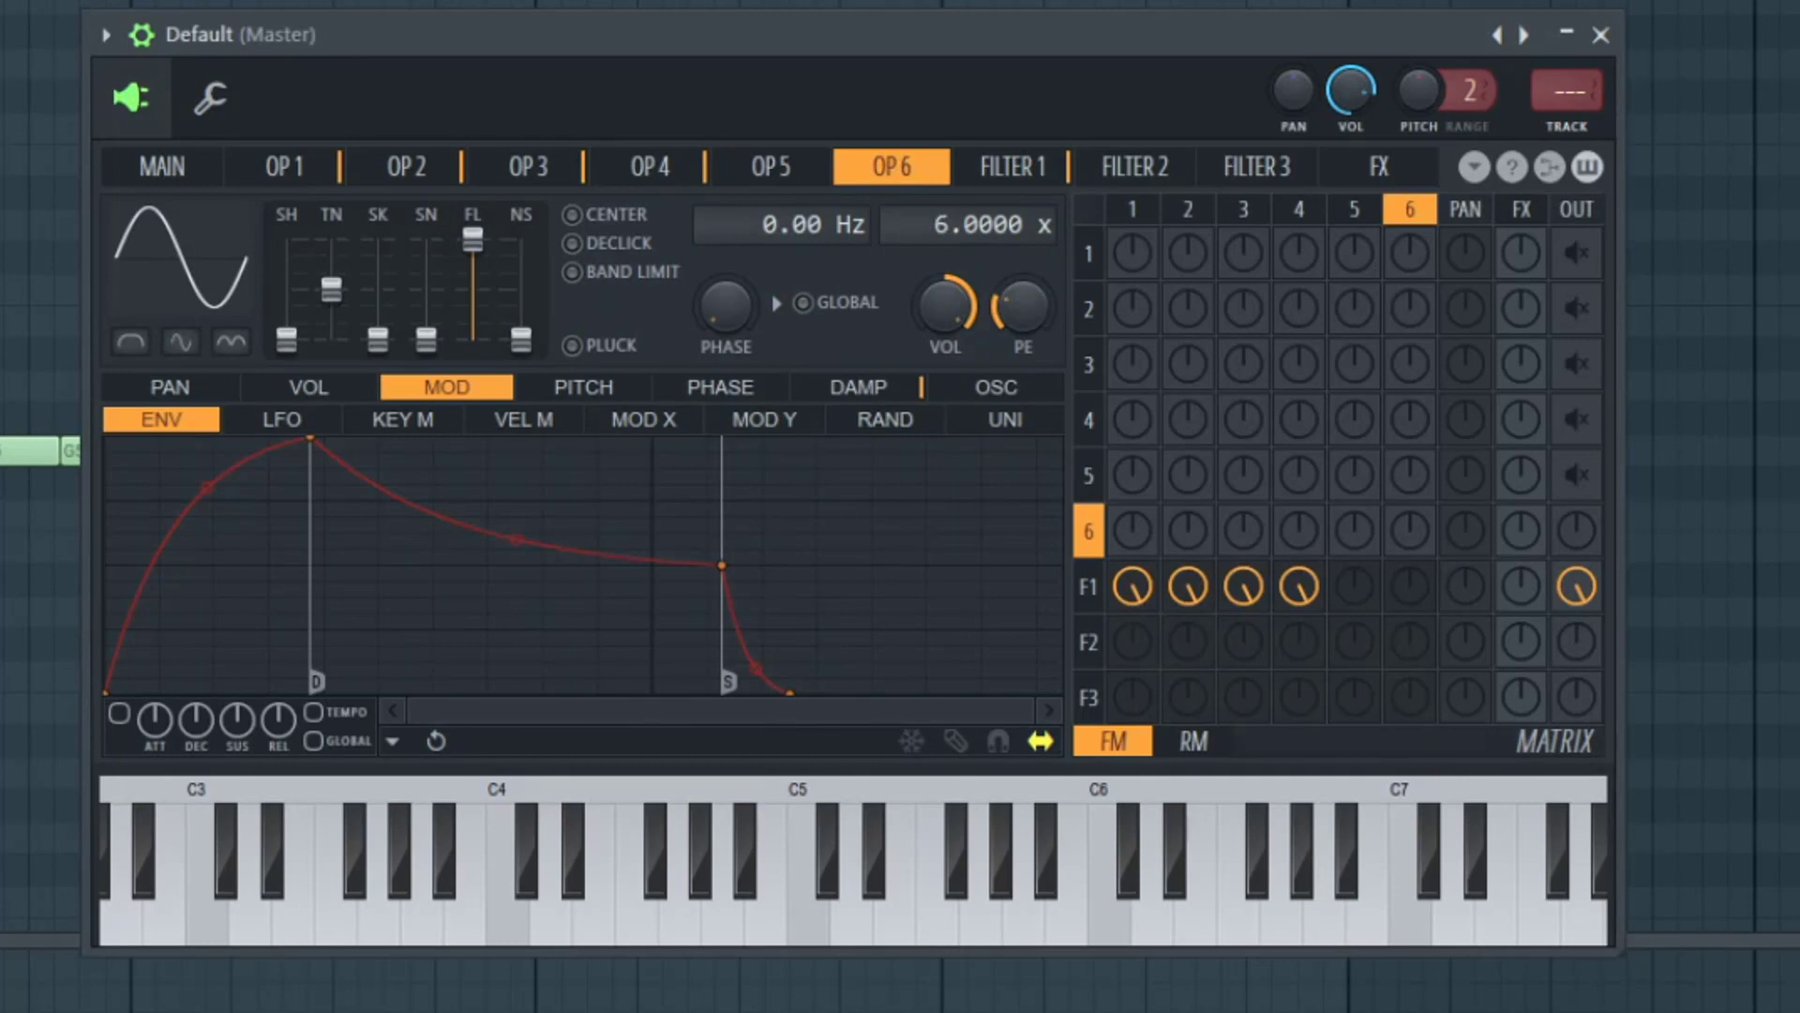
click(787, 187)
click(891, 188)
click(818, 183)
click(881, 188)
click(797, 188)
click(891, 176)
Set FM modulation from operator 6 on operators 1 to 4, at maximum on operator 2, and from operator 5 positive on operator 1, negative on operator 3.
drag(1354, 253, 1353, 234)
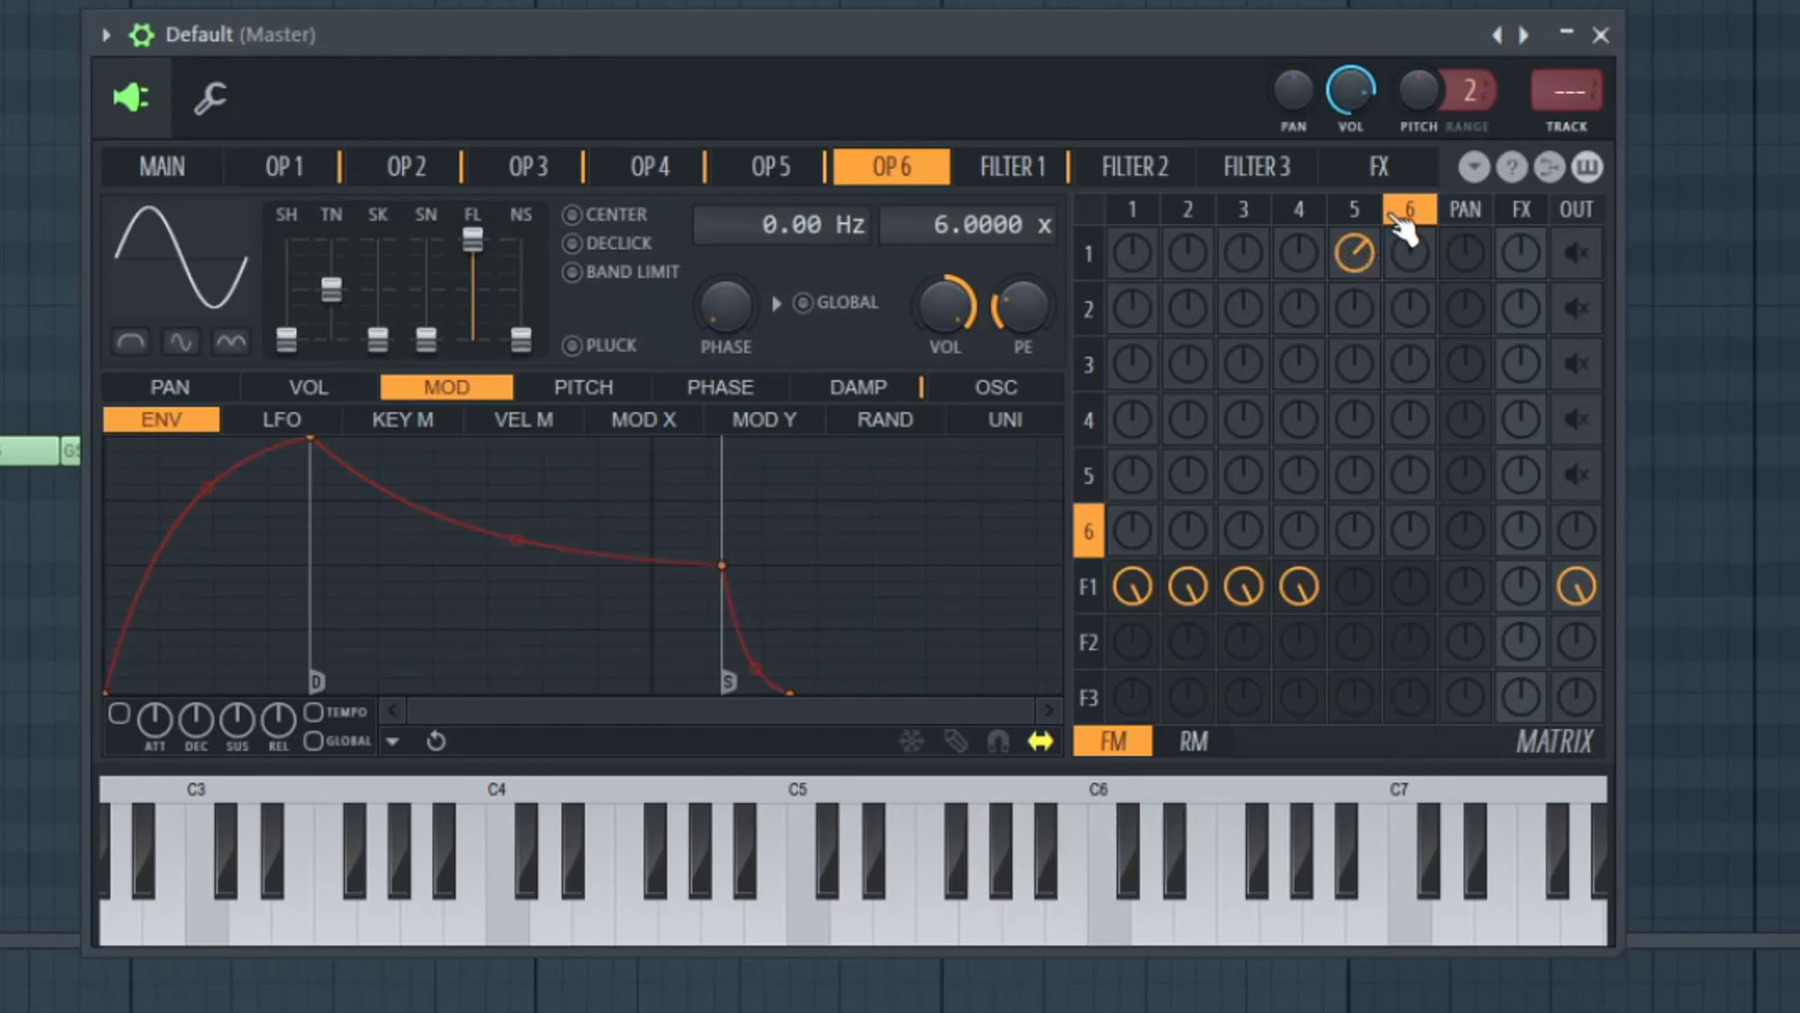
drag(1411, 265, 1356, 401)
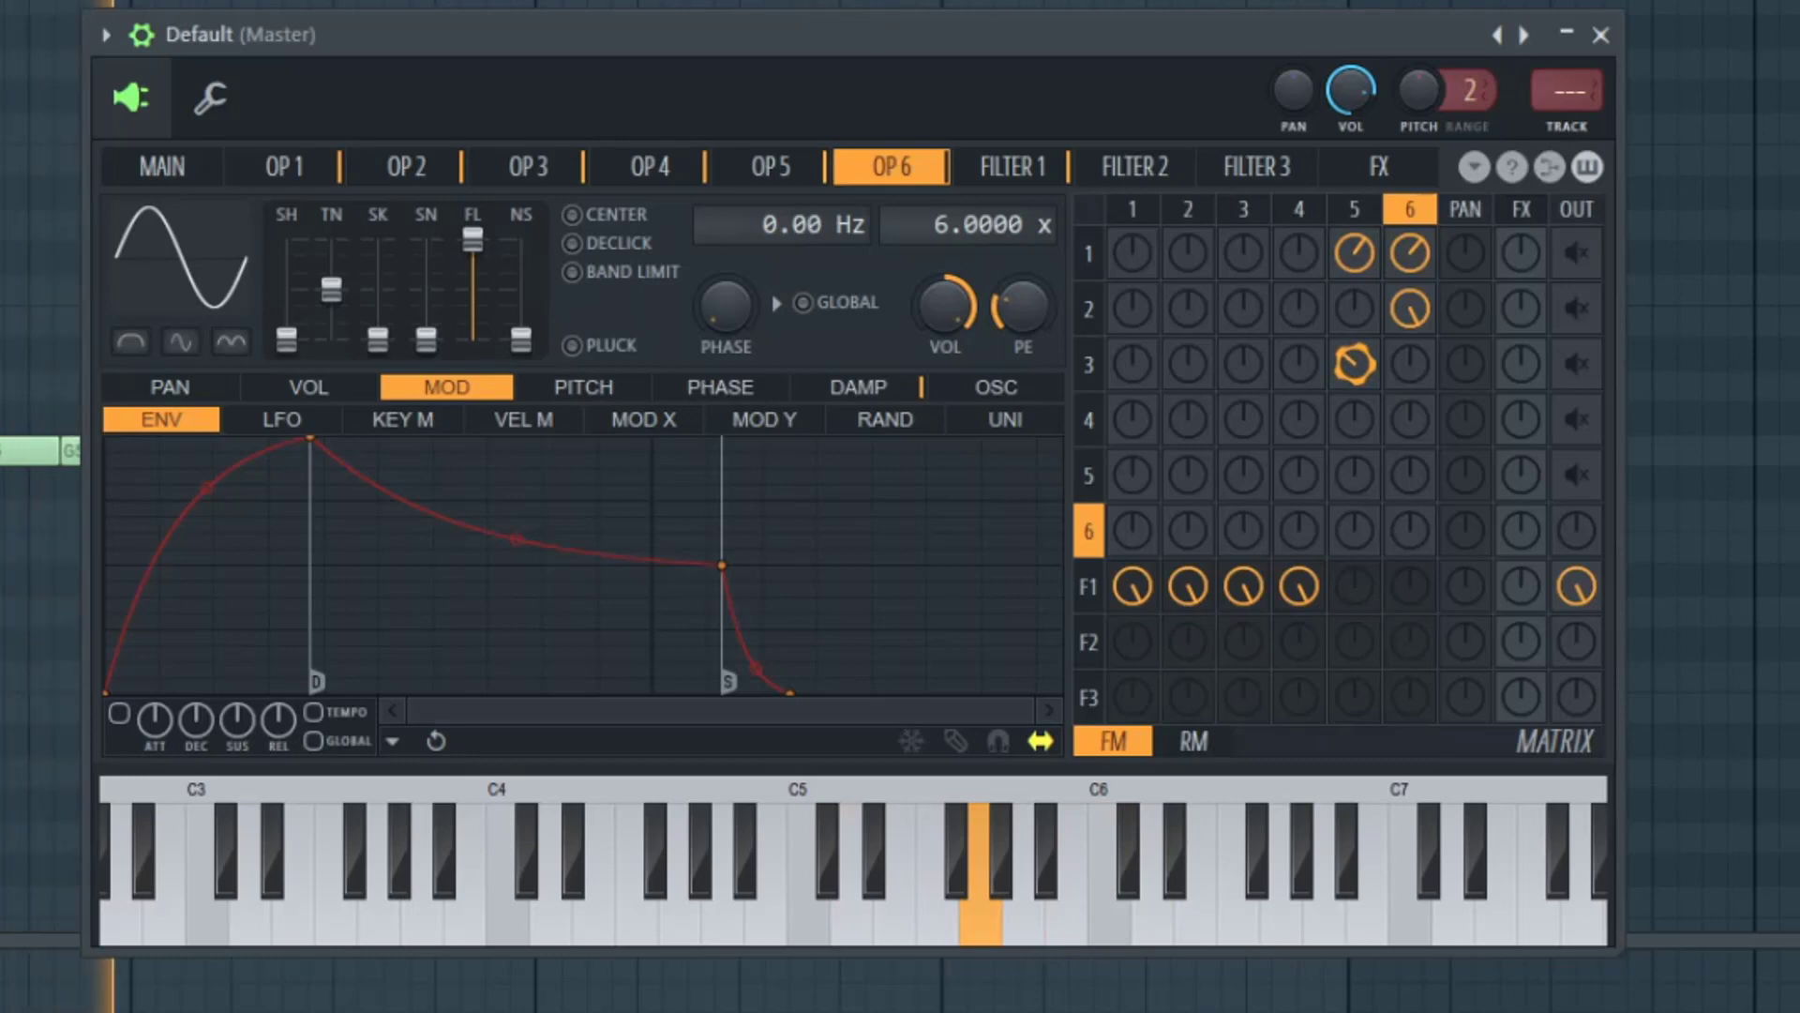
drag(1412, 368, 1412, 367)
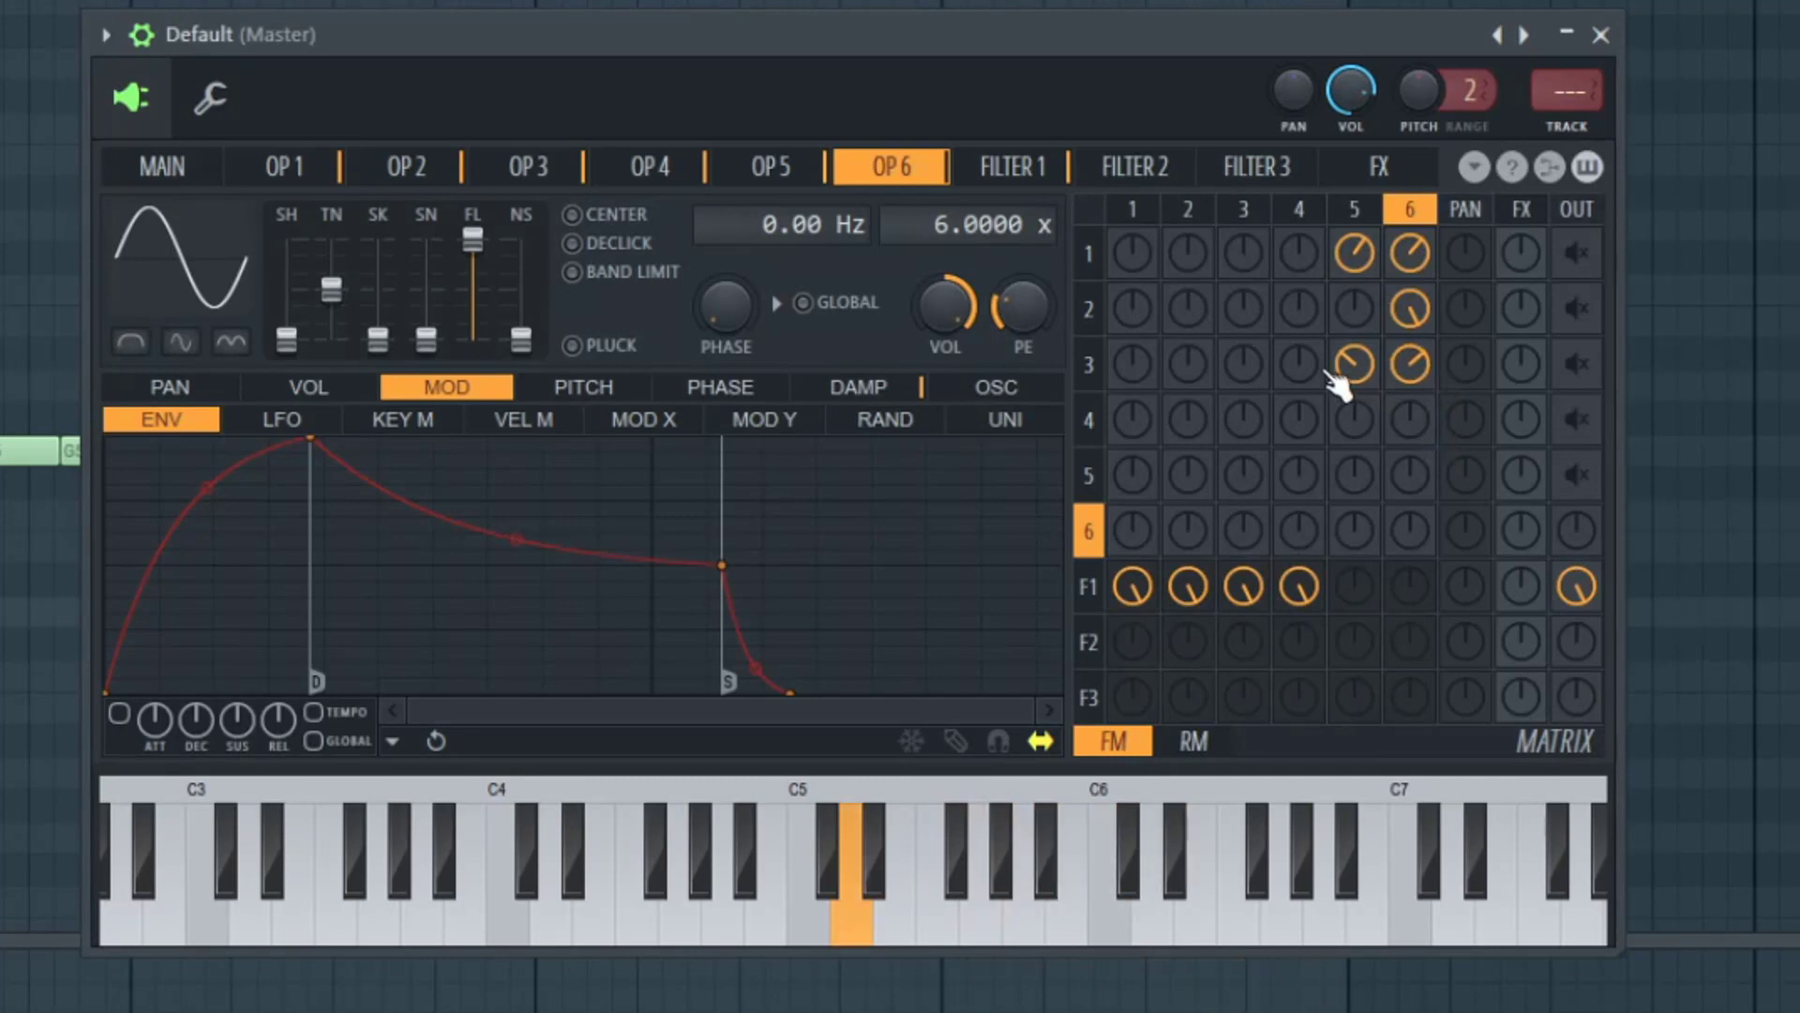
mouse_move(1409, 419)
mouse_down()
mouse_move(1409, 393)
mouse_move(1413, 433)
mouse_up()
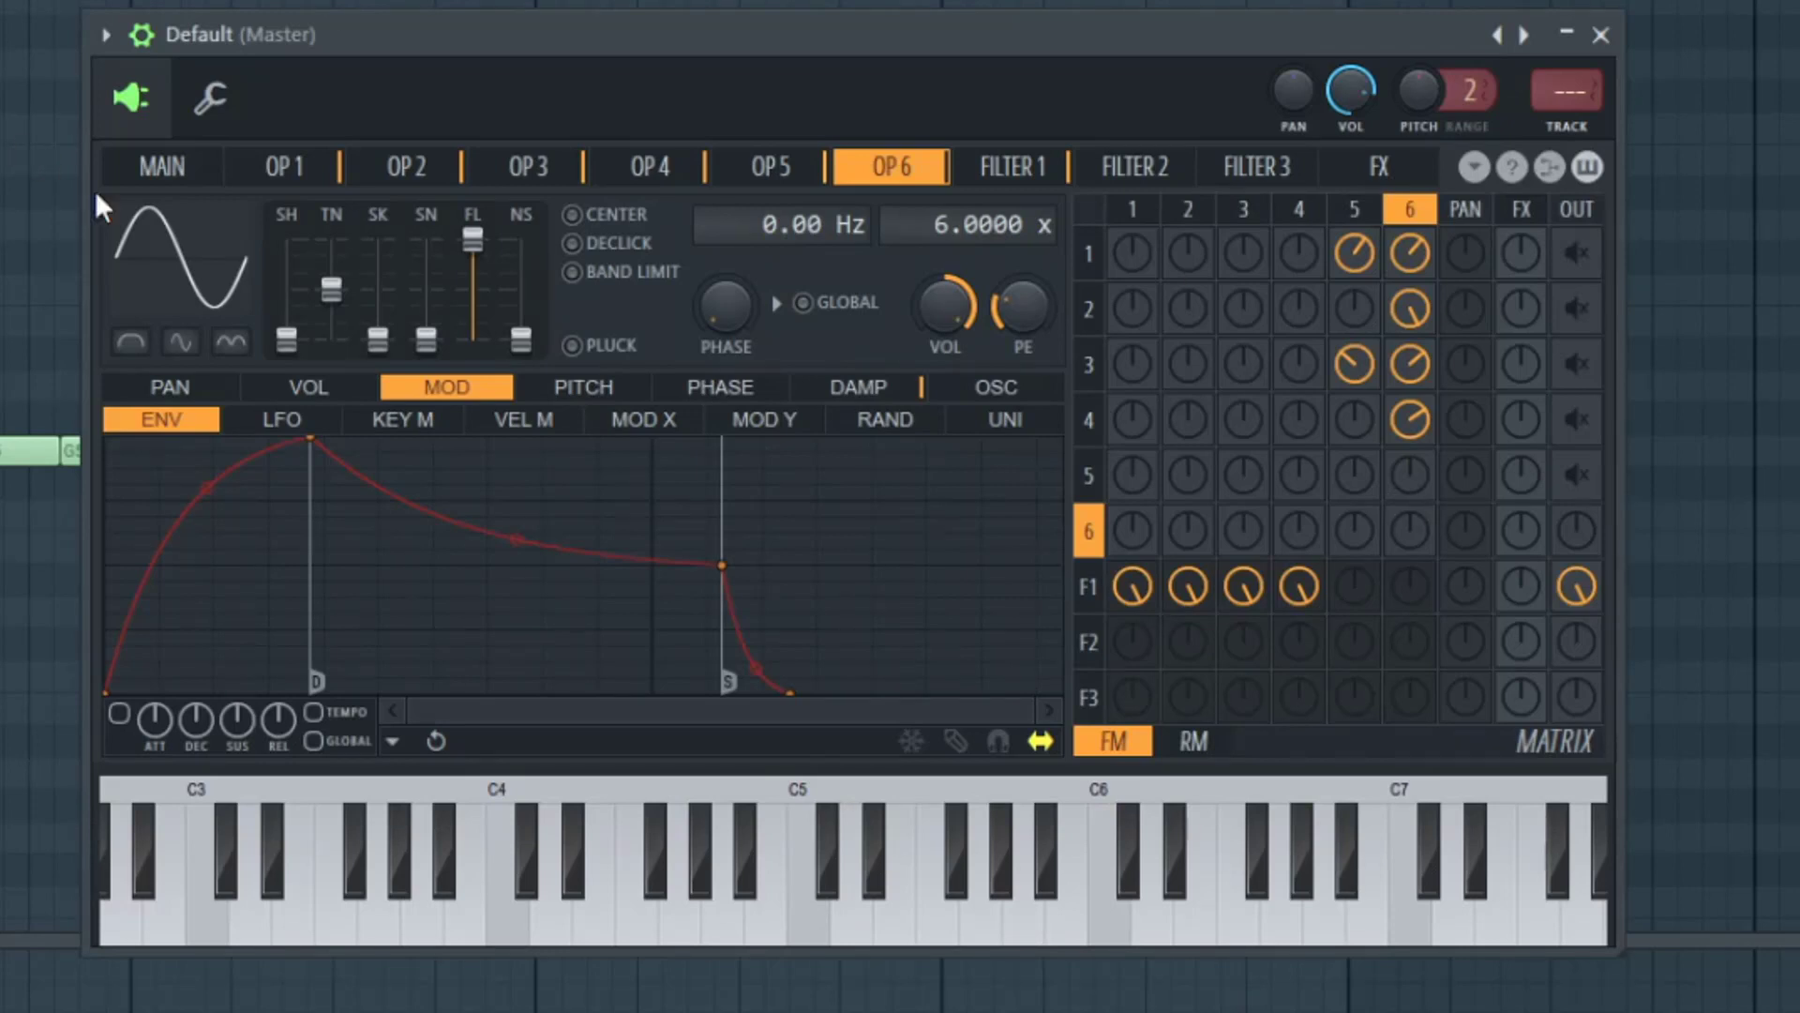
Apply the main EQ to OUT, lower its middle band slightly and raise that band's frequency.
click(169, 171)
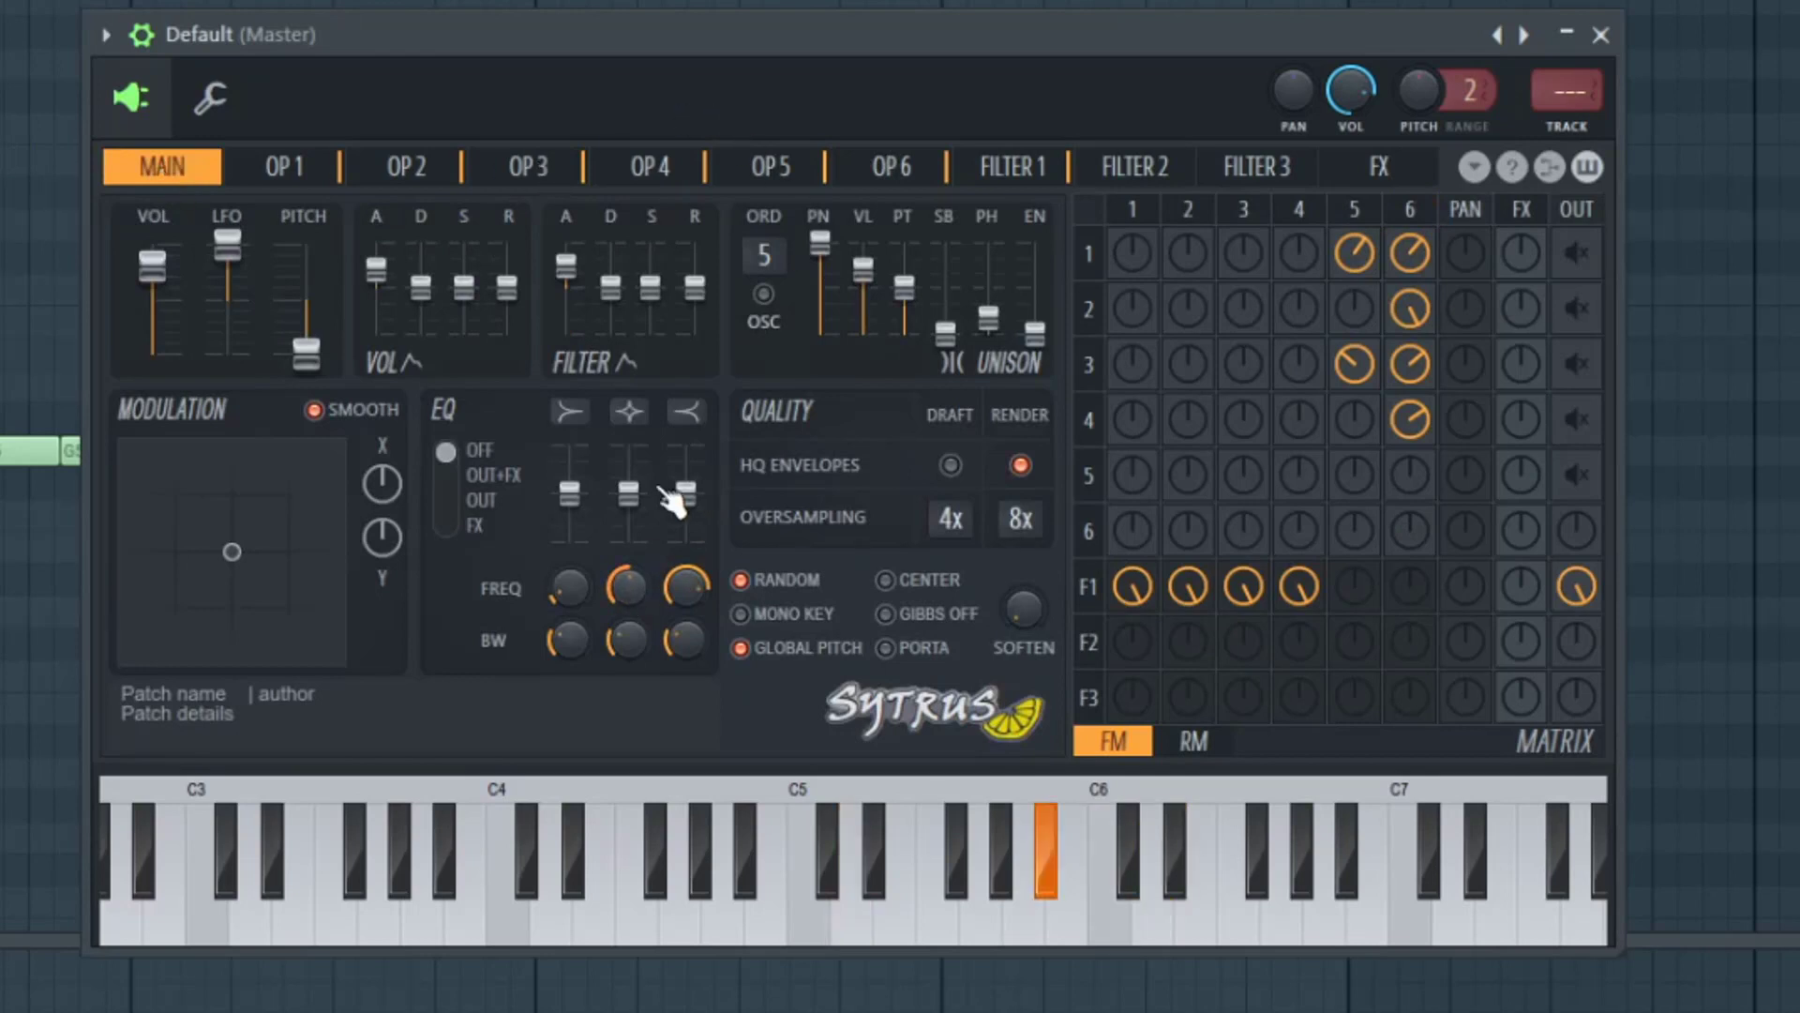
click(473, 499)
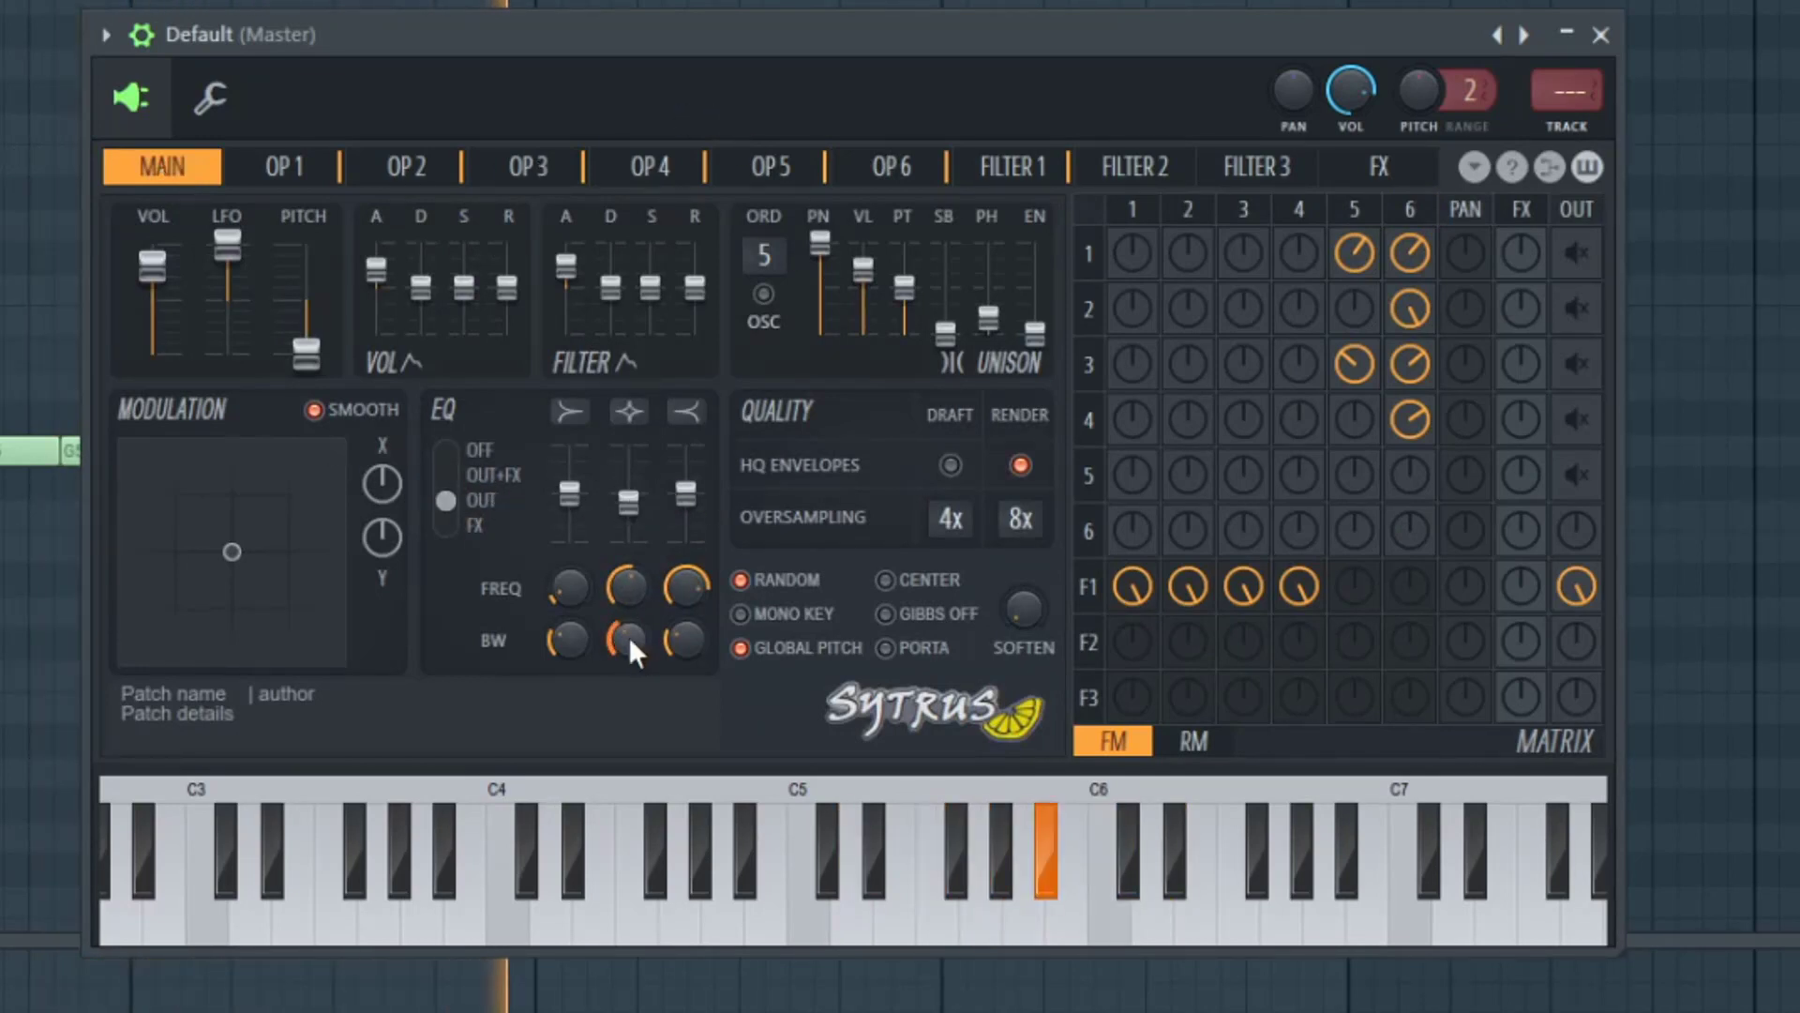
Route the Default channel to mixer insert 2.
key(F9)
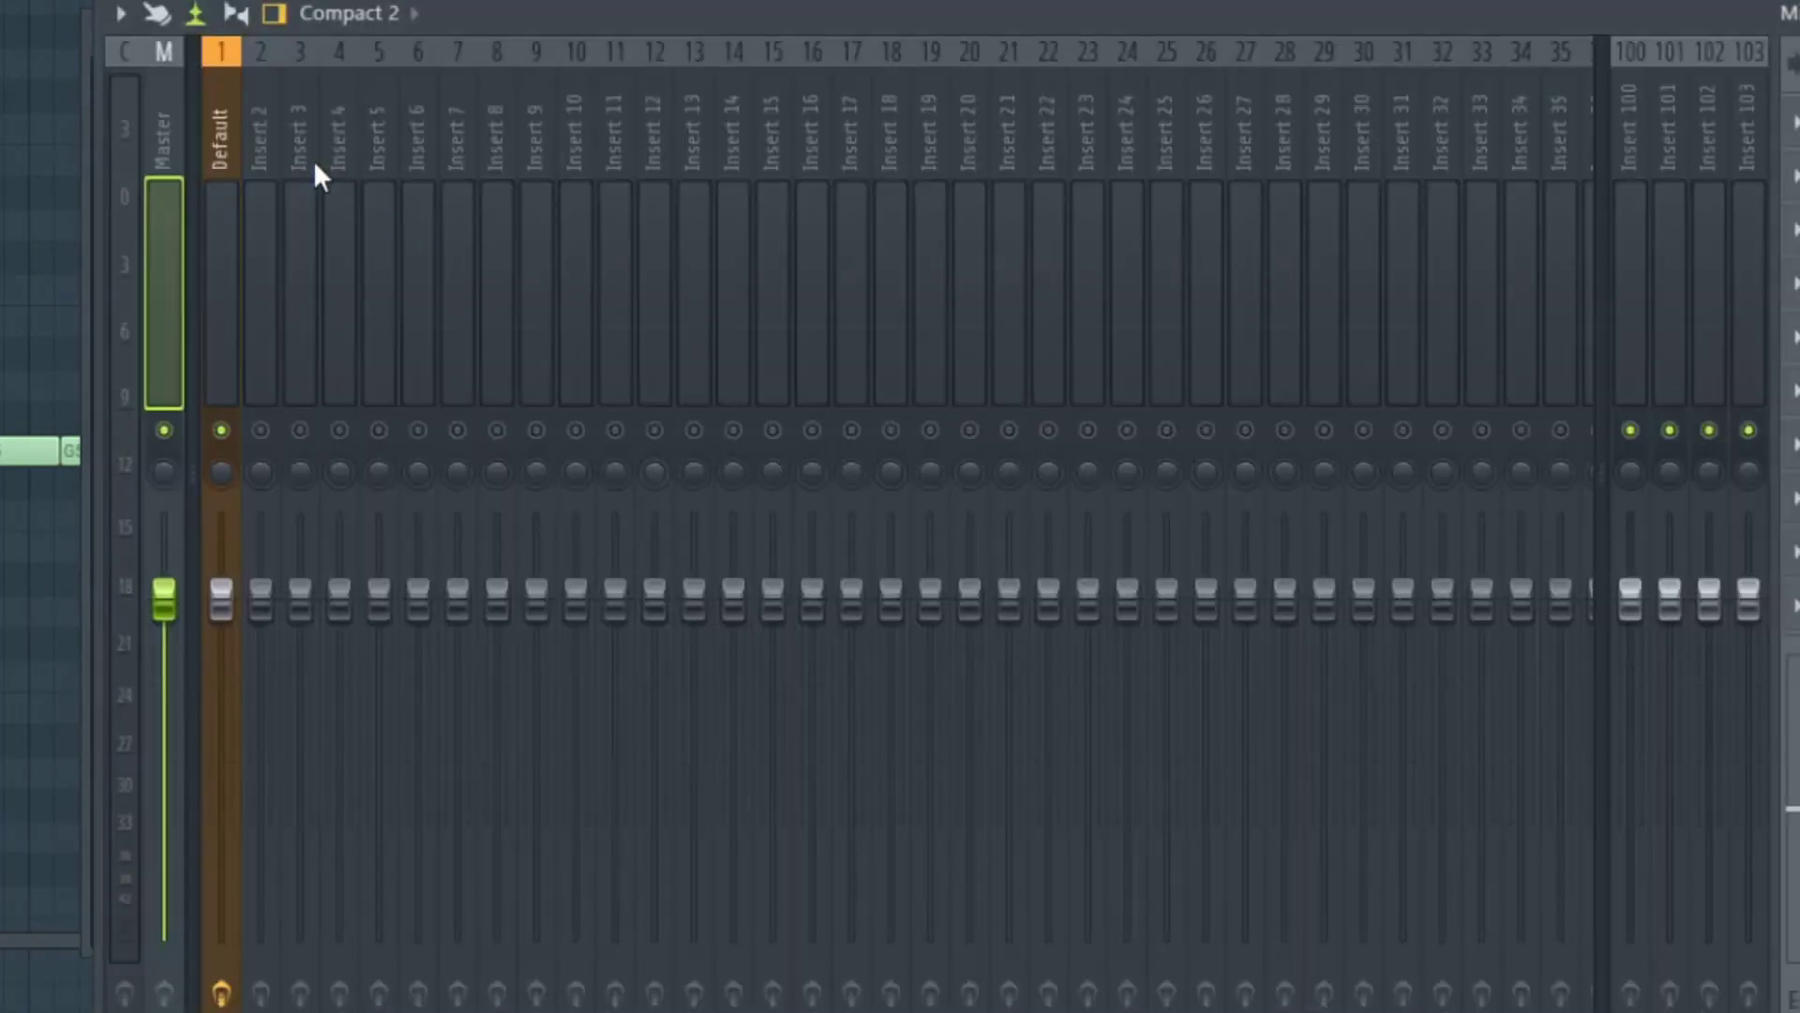
click(266, 148)
key(ctrl+l)
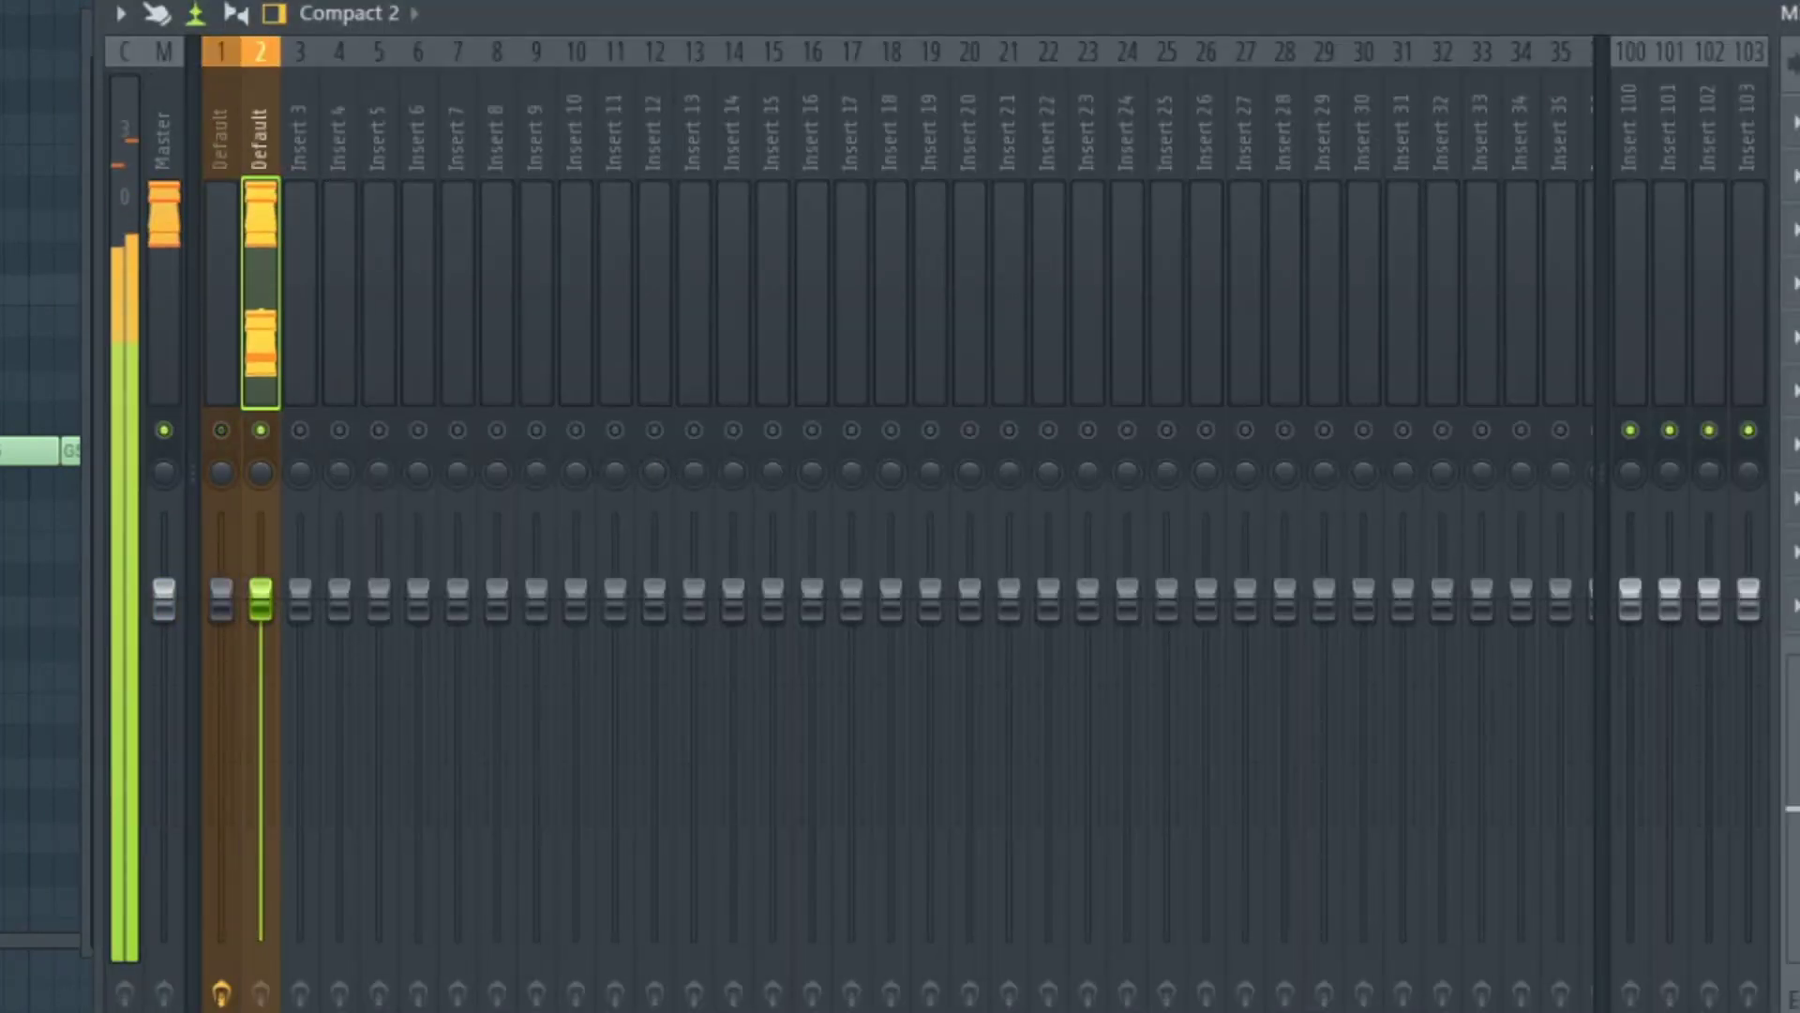
Adjust the start of LFOTool's 1/4-rate volume curve on the Default mixer track while the pattern plays.
key(F6)
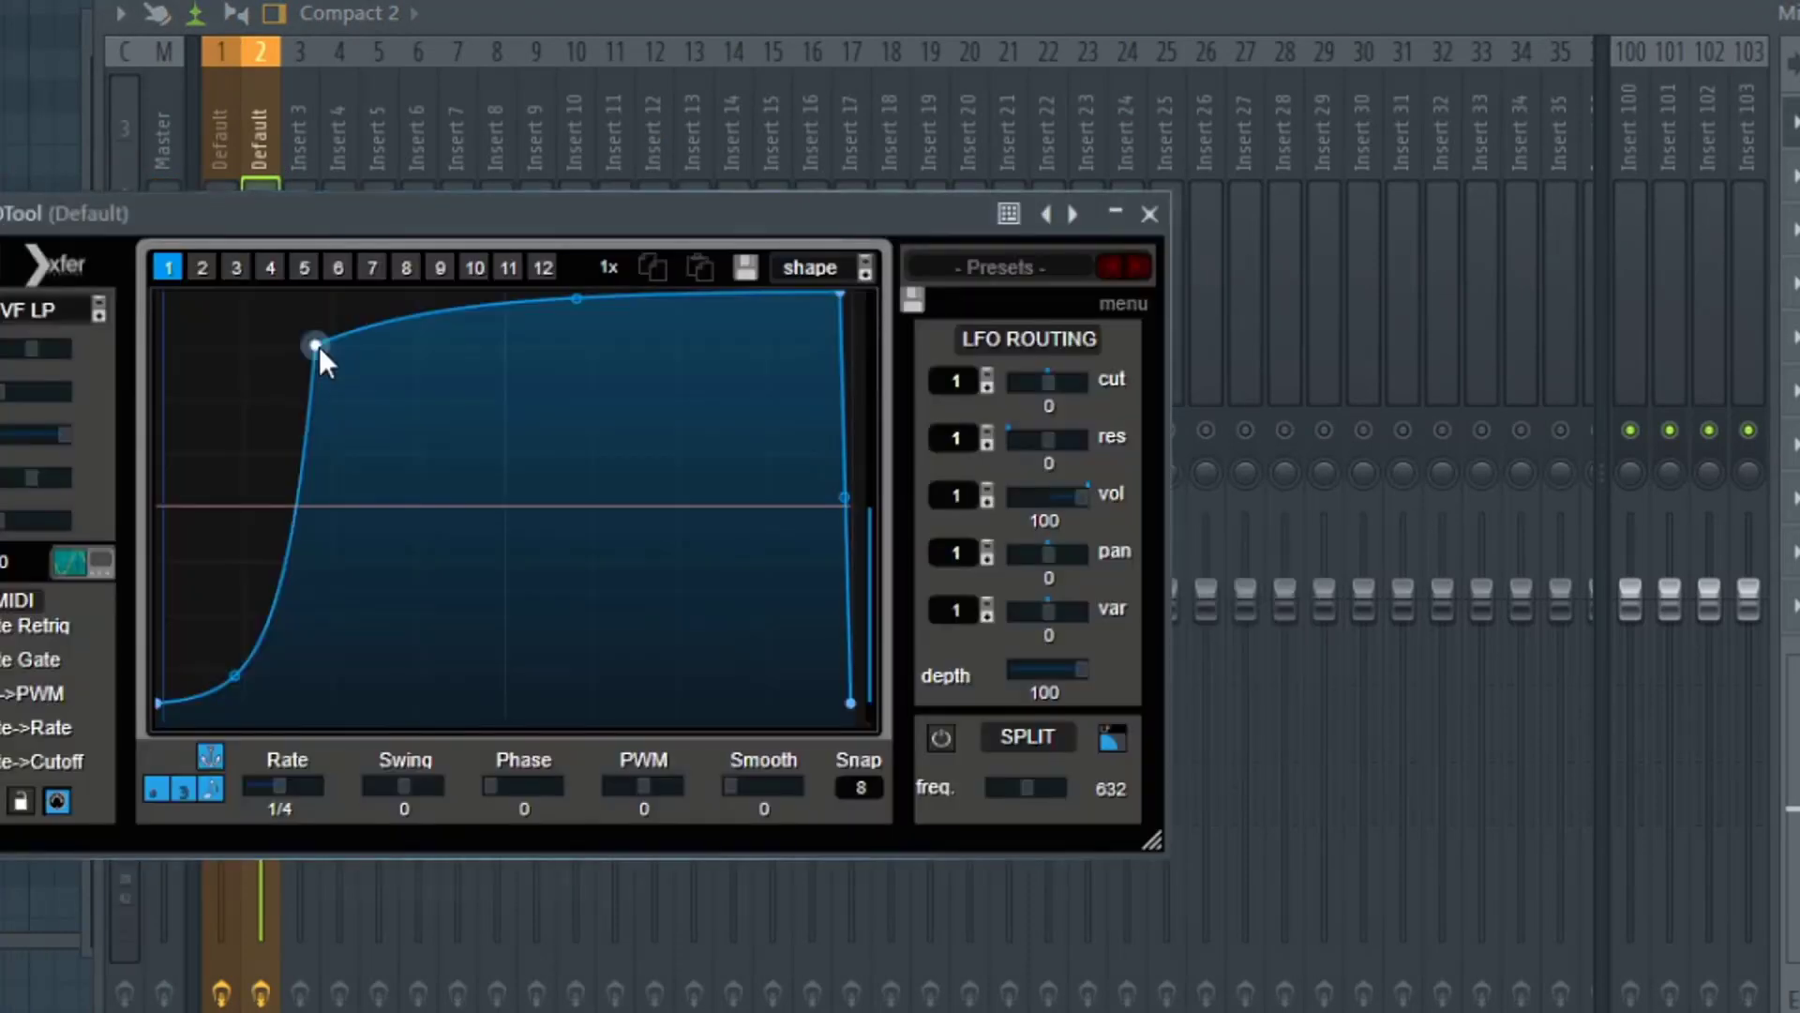
key(space)
drag(167, 699, 179, 656)
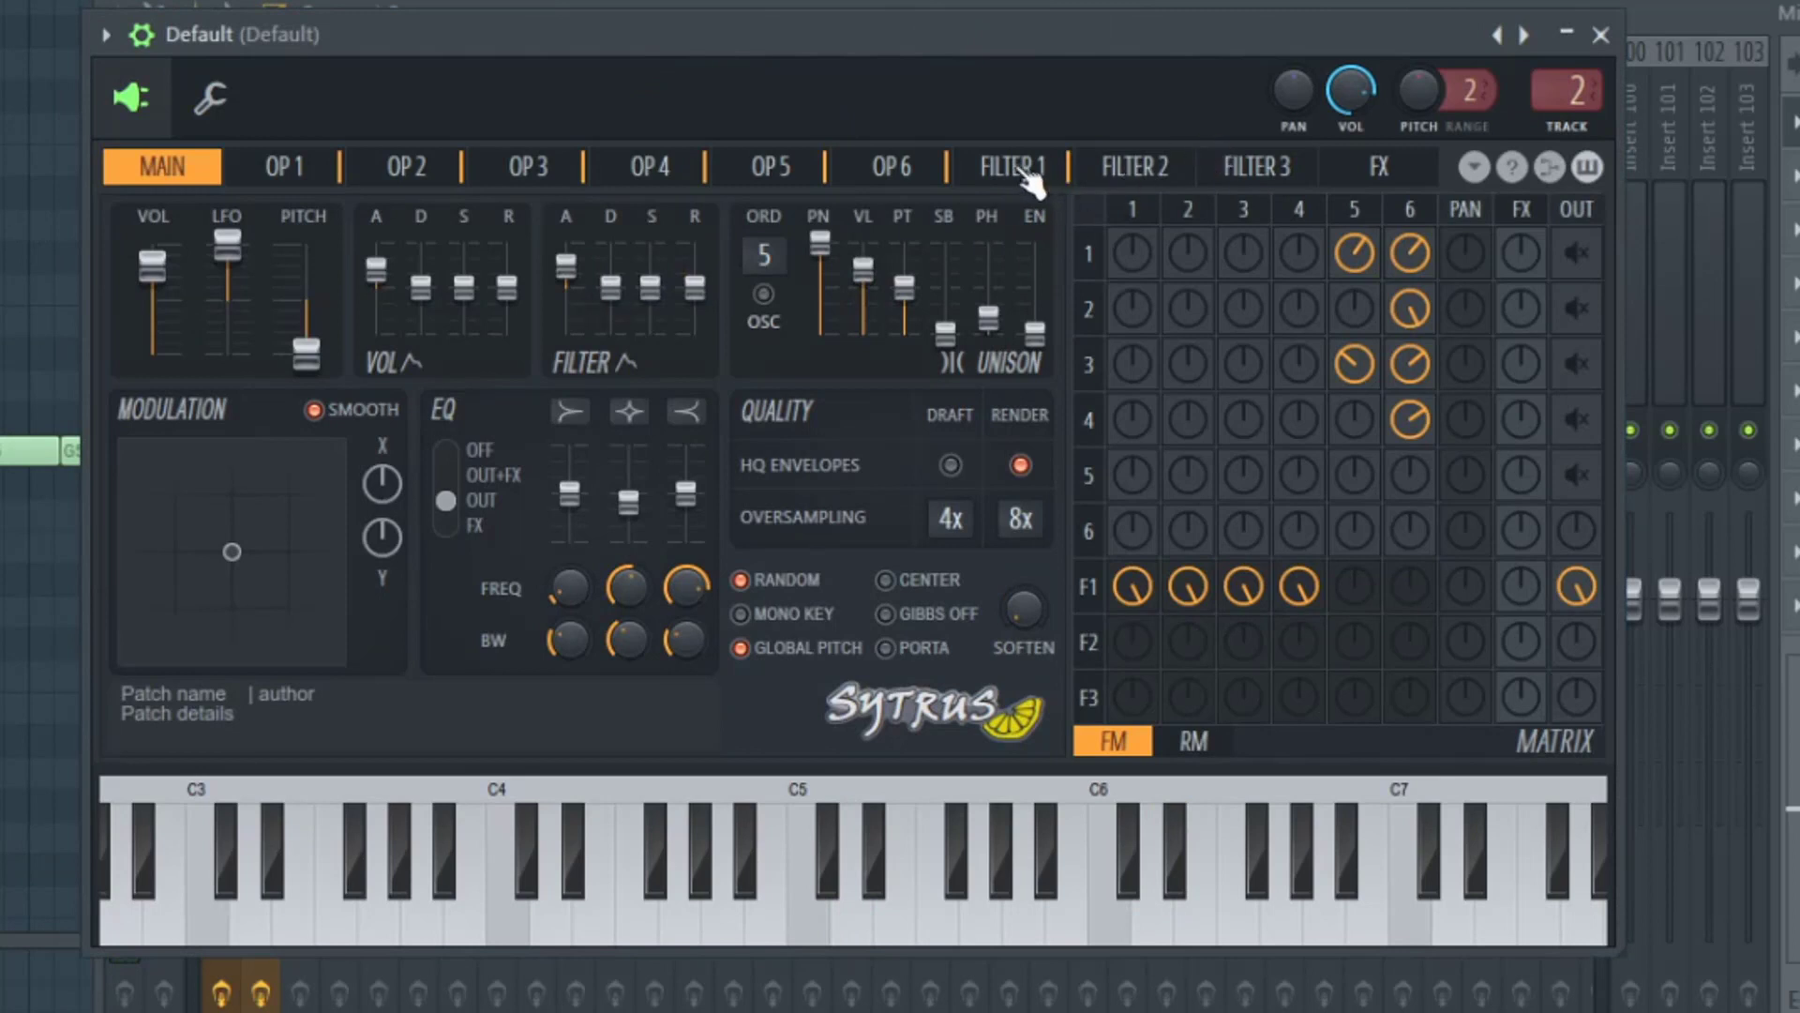
Raise filter 1's cutoff slightly while the pattern plays and stop playback.
click(1021, 169)
key(space)
drag(404, 258, 403, 244)
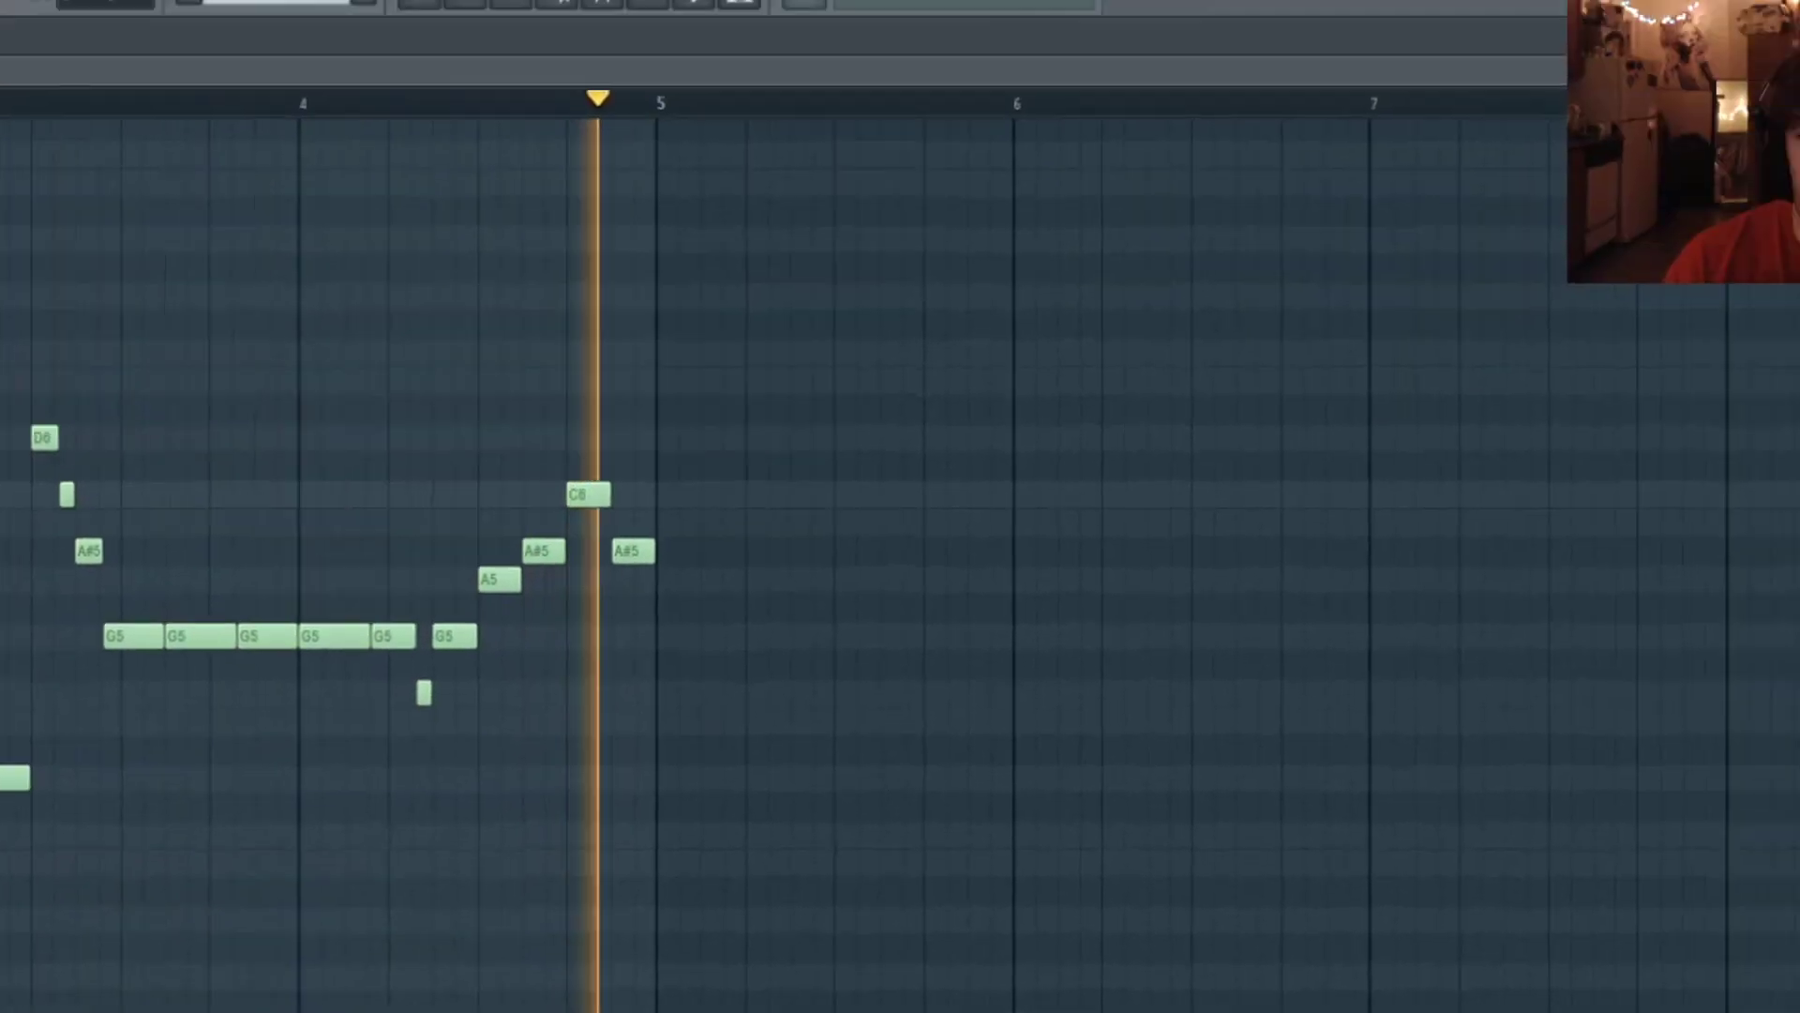
key(space)
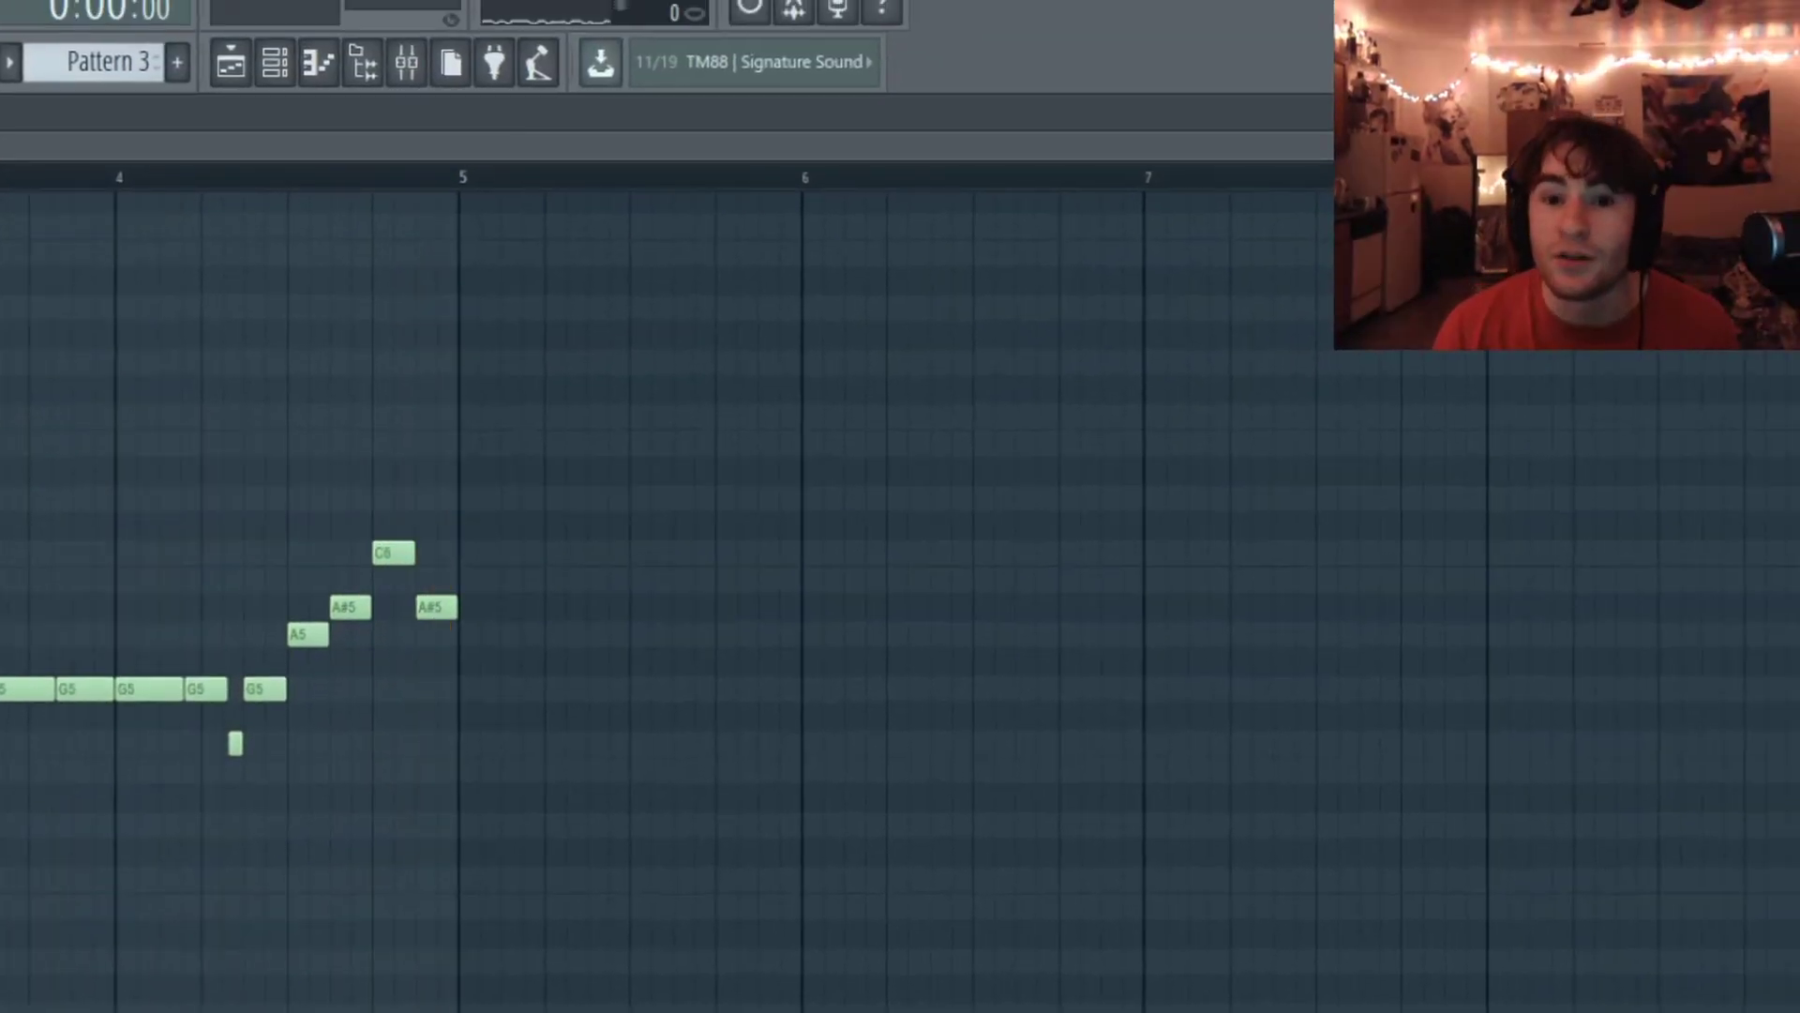